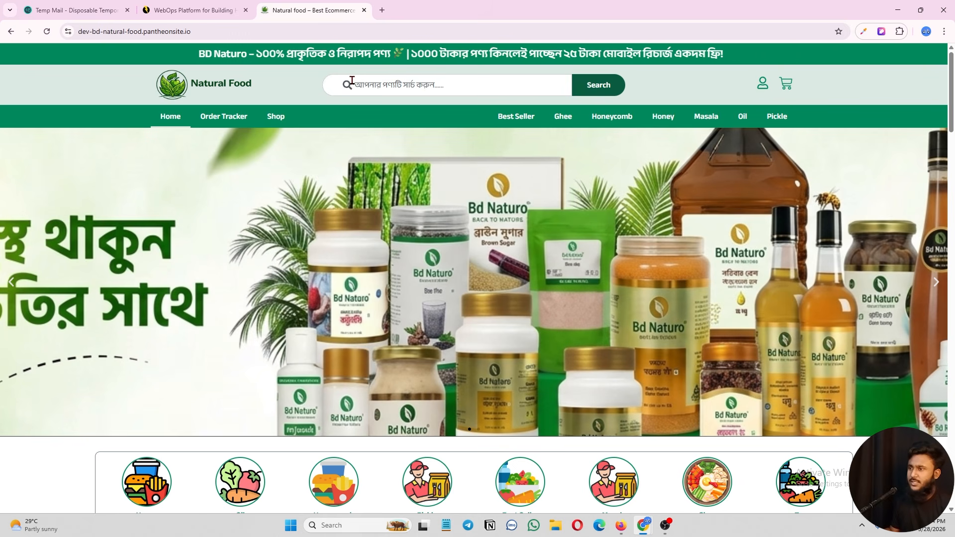
- Look through the storefront home page, examining the header, banner, category icons, best-selling products and new collection
scroll(397, 354, "down", 4)
scroll(369, 380, "up", 4)
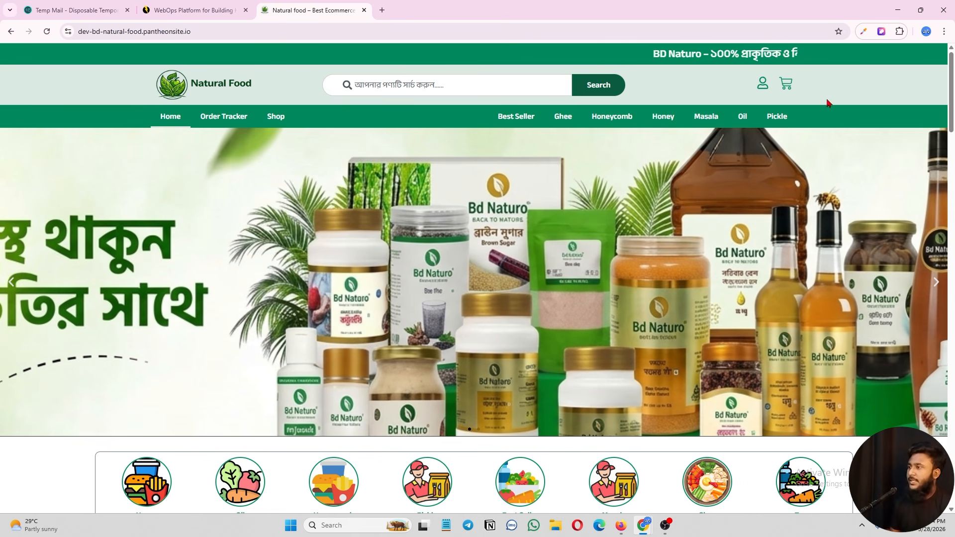
scroll(599, 262, "down", 2)
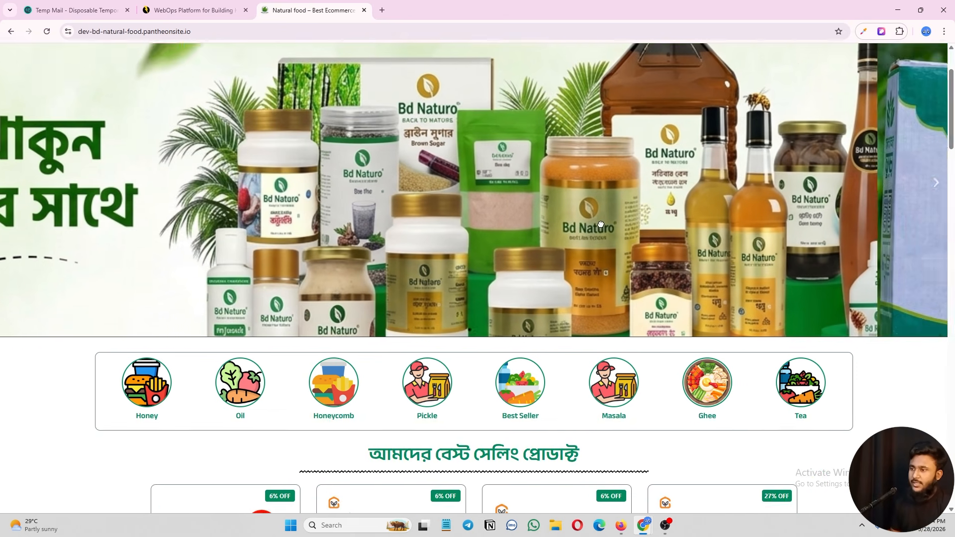
scroll(577, 239, "up", 2)
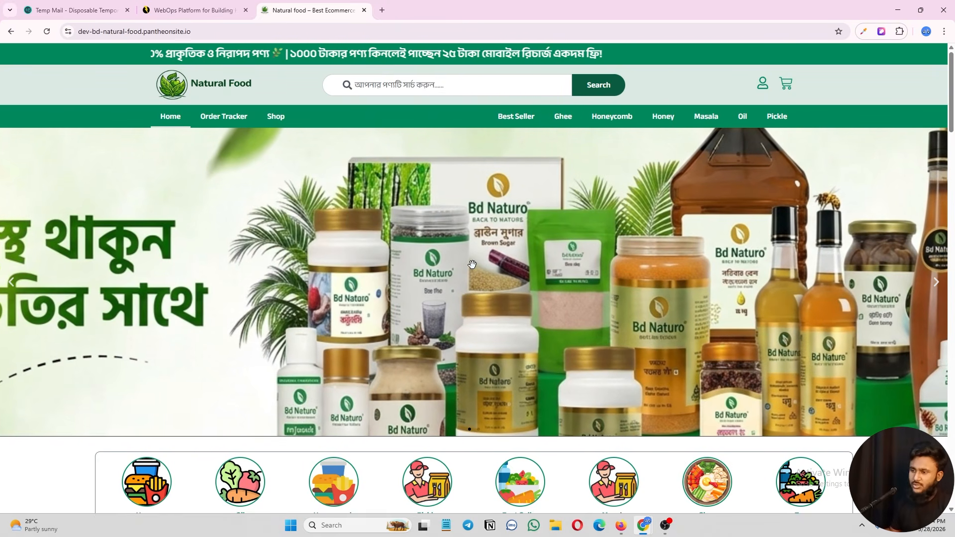
scroll(472, 265, "down", 5)
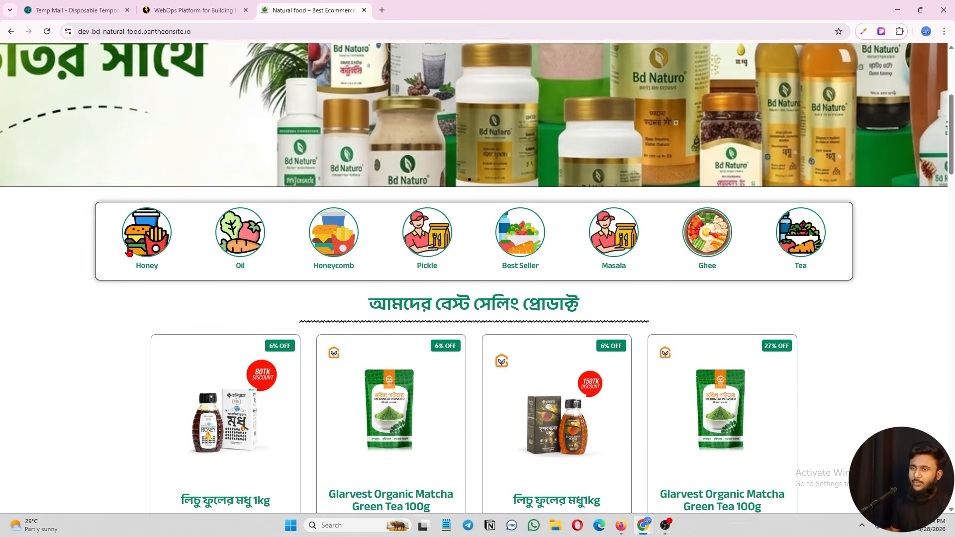
scroll(296, 158, "down", 2)
scroll(384, 92, "down", 3)
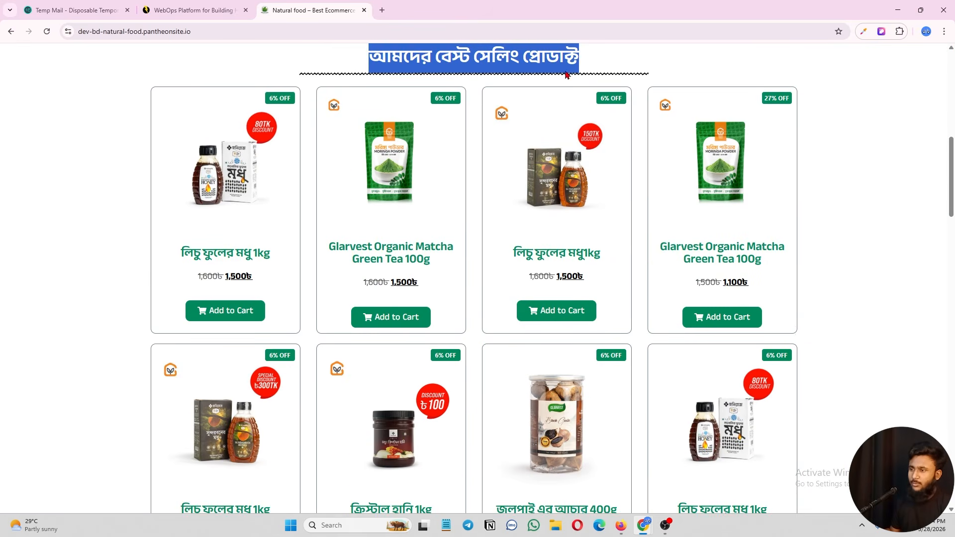
scroll(518, 252, "down", 7)
scroll(415, 332, "down", 8)
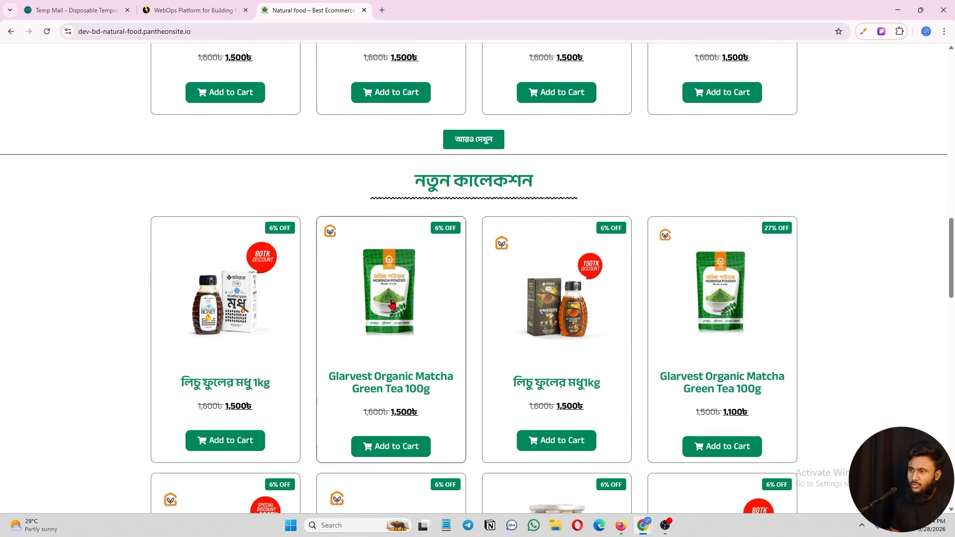
scroll(200, 166, "down", 7)
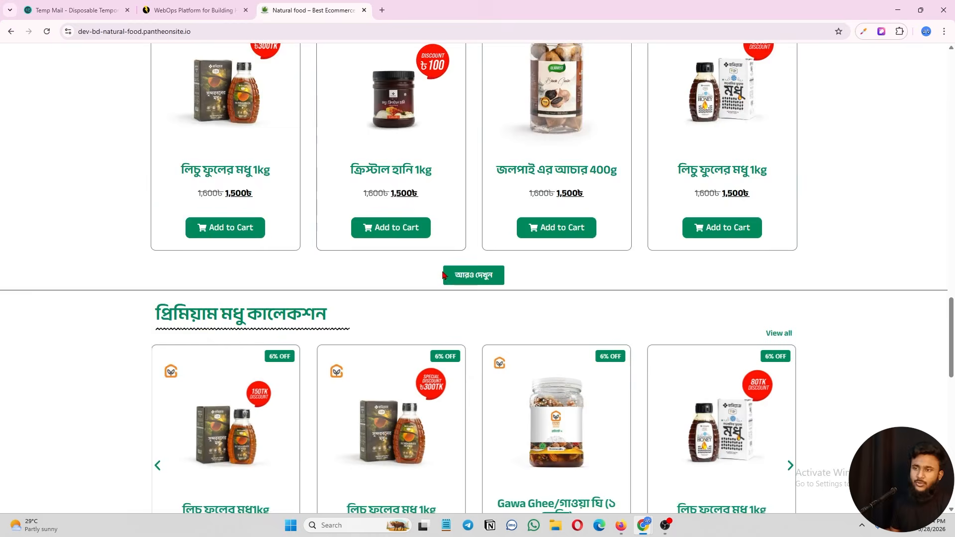
- Open the full product listing of the premium honey collection in a new browser tab
left_click_drag(190, 168, 401, 158)
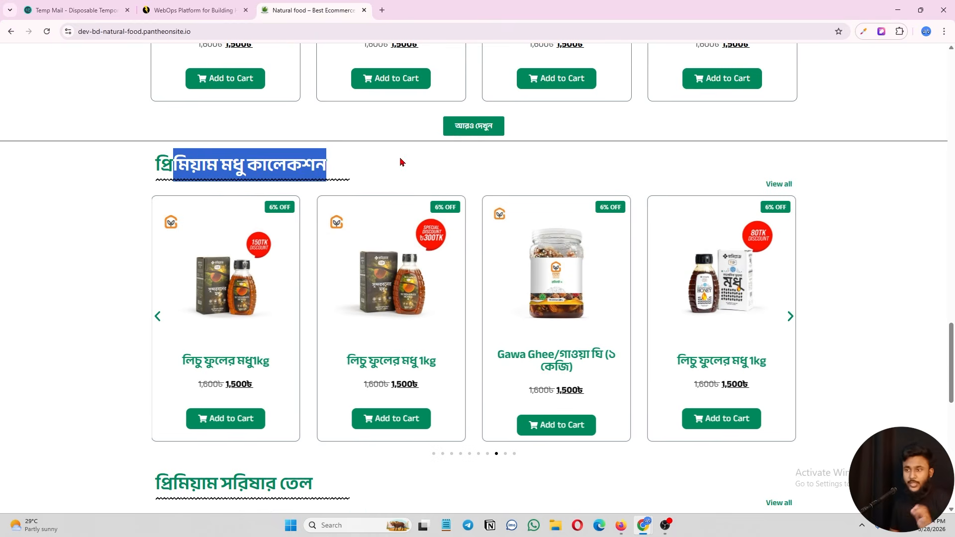
left_click(402, 162)
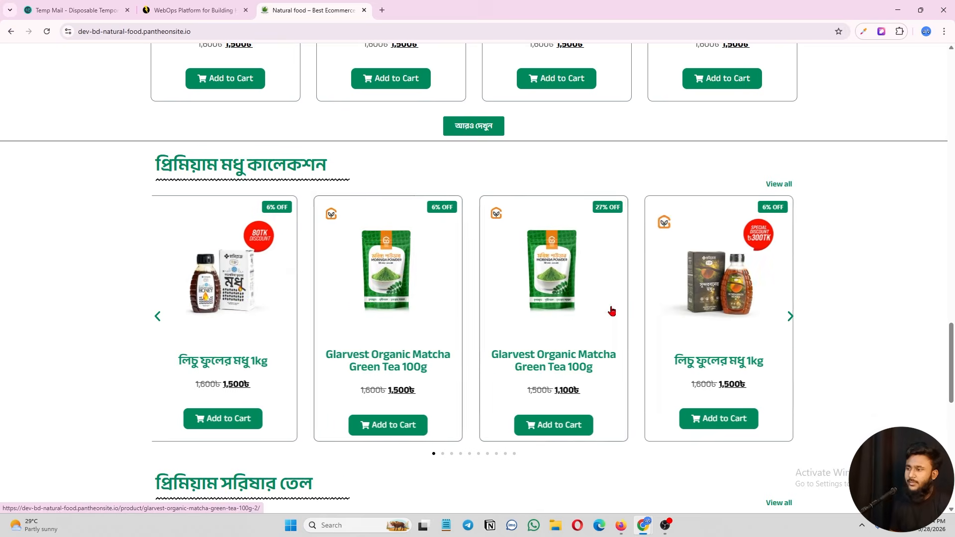
scroll(639, 239, "down", 4)
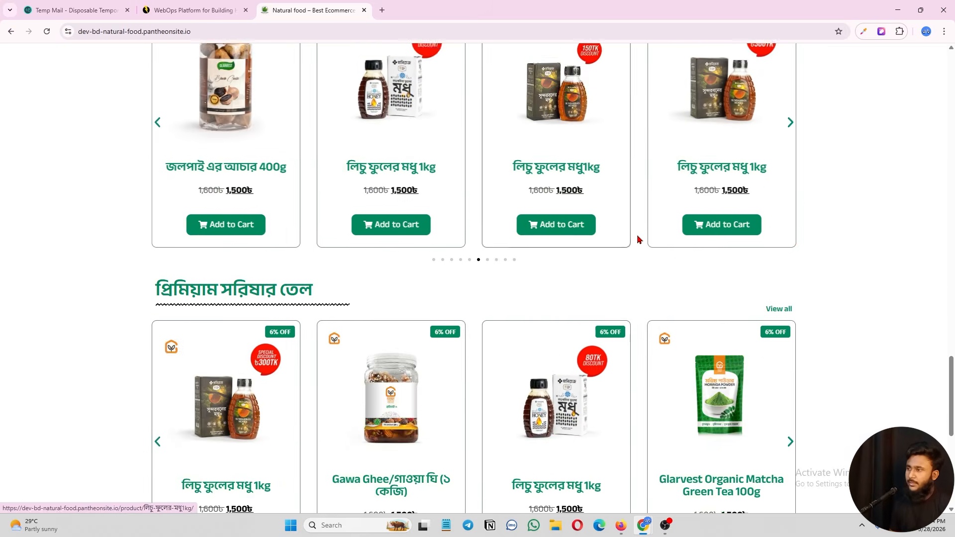
scroll(639, 239, "up", 3)
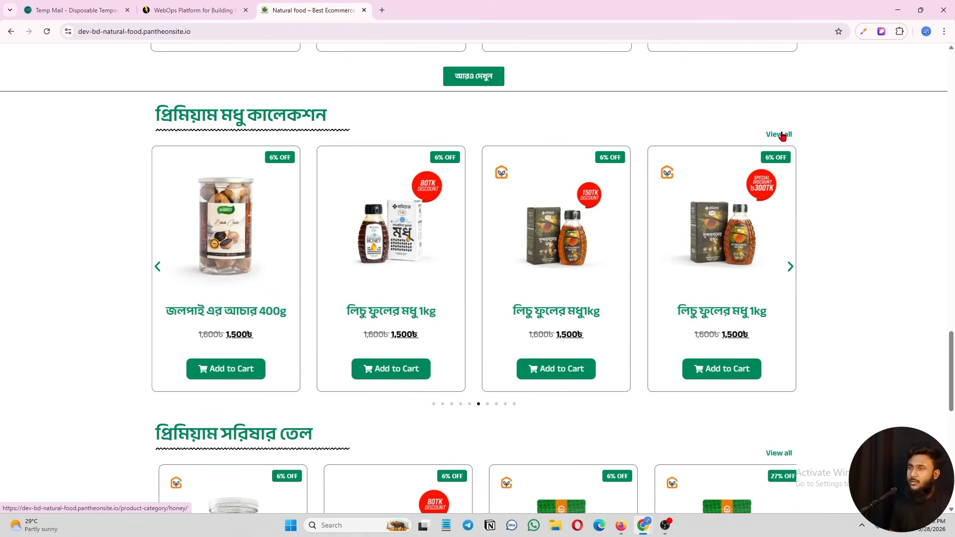
right_click(784, 138)
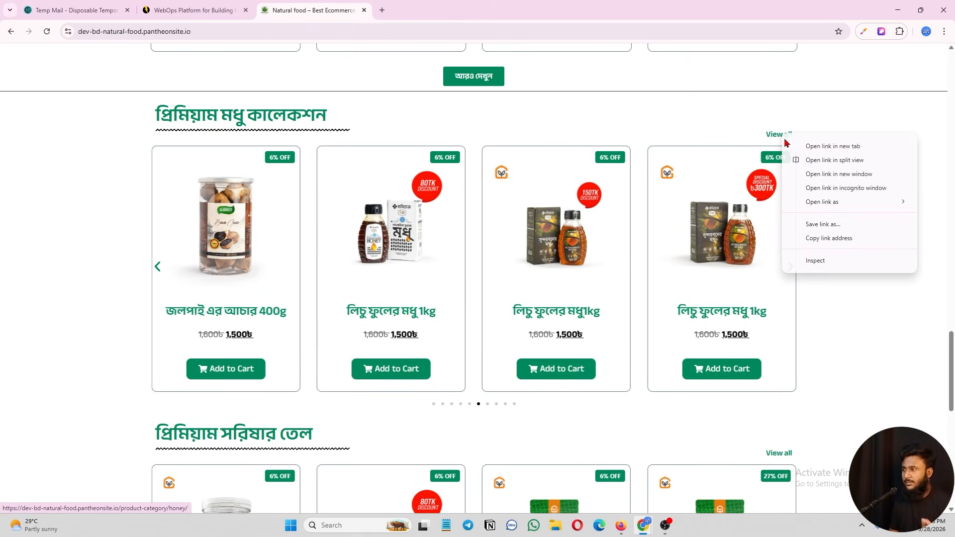
left_click(816, 144)
- Examine the home page's premium mustard oil carousel, happy customer testimonials and footer, then return to the main banner
scroll(557, 214, "down", 7)
scroll(453, 297, "down", 6)
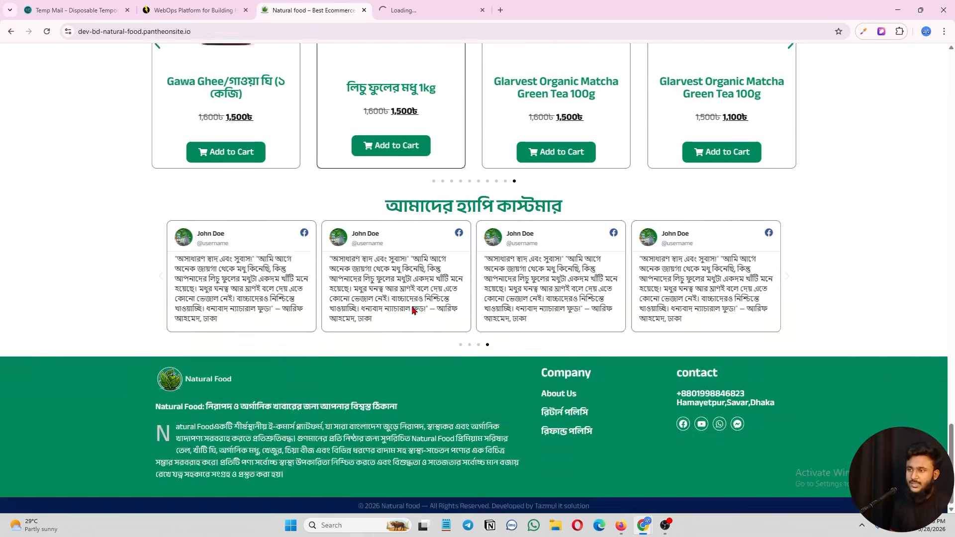
scroll(348, 289, "up", 8)
scroll(584, 295, "down", 4)
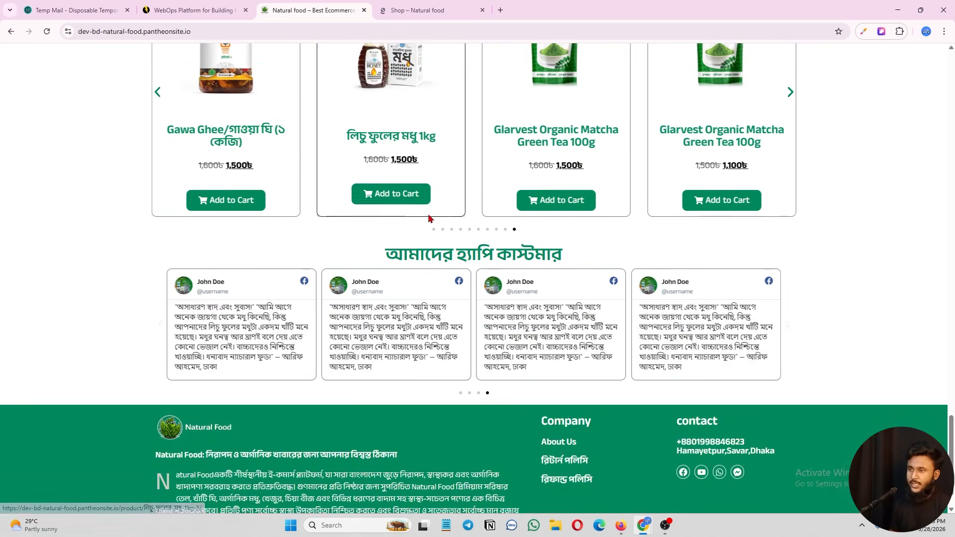
scroll(426, 214, "up", 8)
scroll(388, 249, "down", 7)
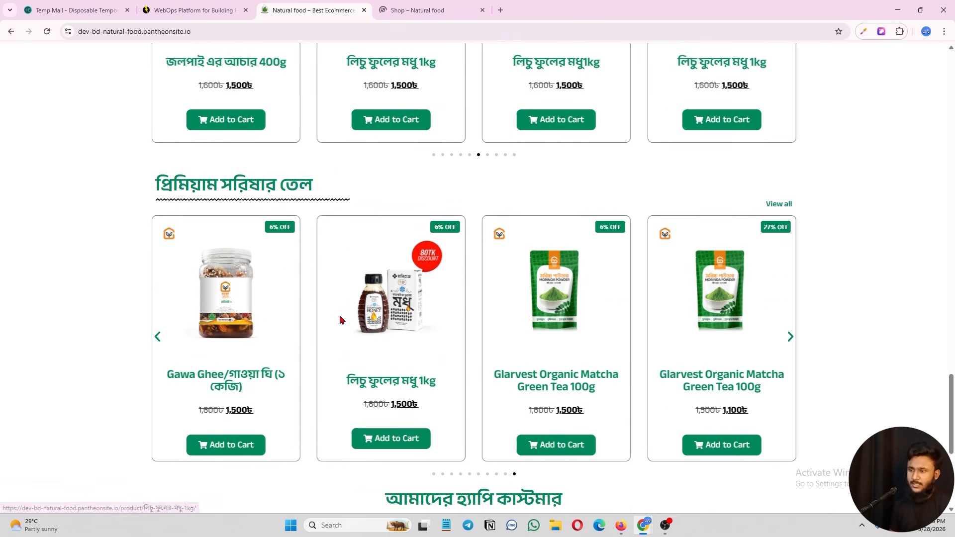
triple_click(599, 309)
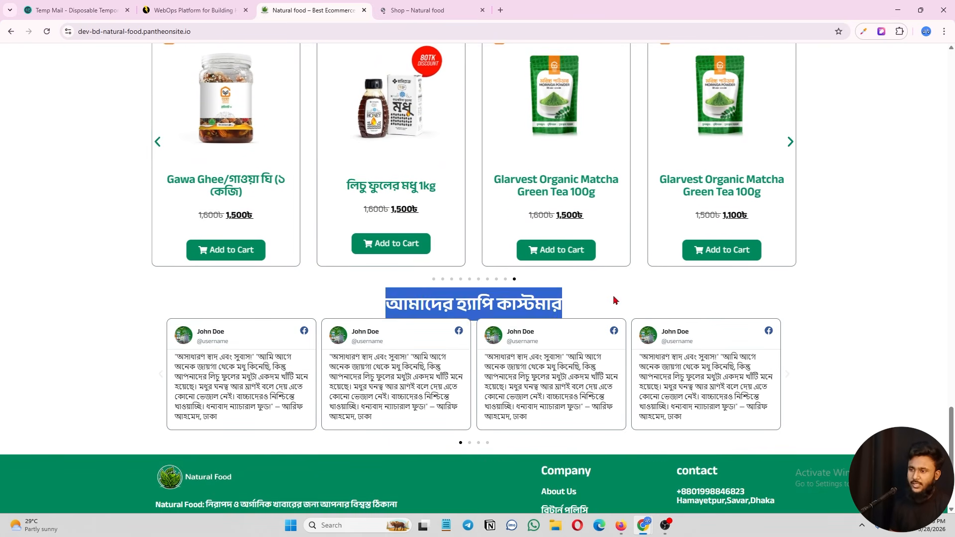
left_click(616, 300)
scroll(355, 266, "down", 2)
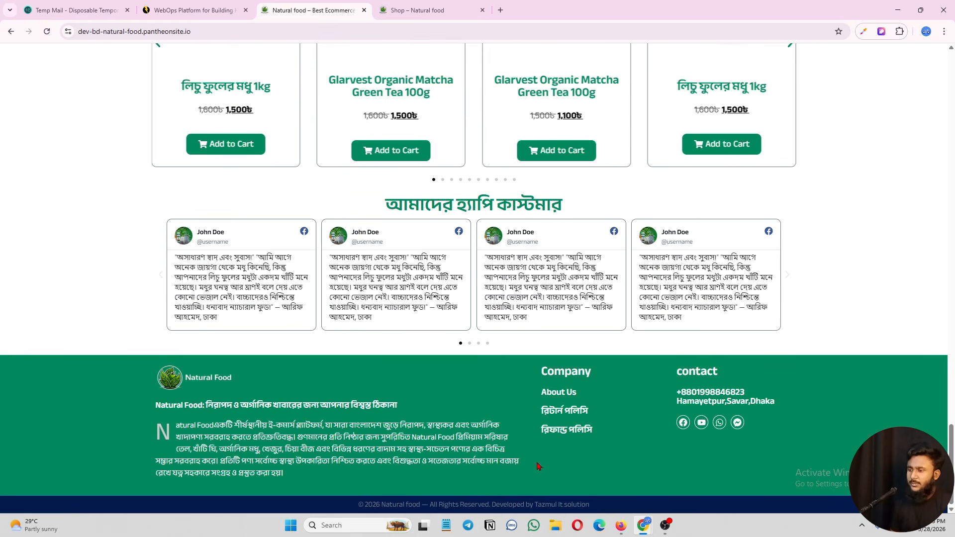
scroll(553, 463, "up", 20)
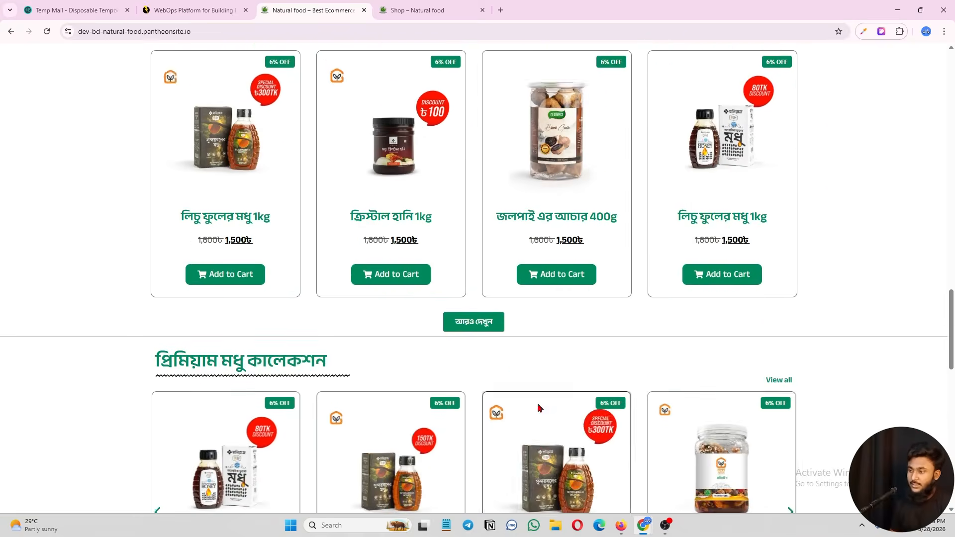
scroll(572, 396, "up", 15)
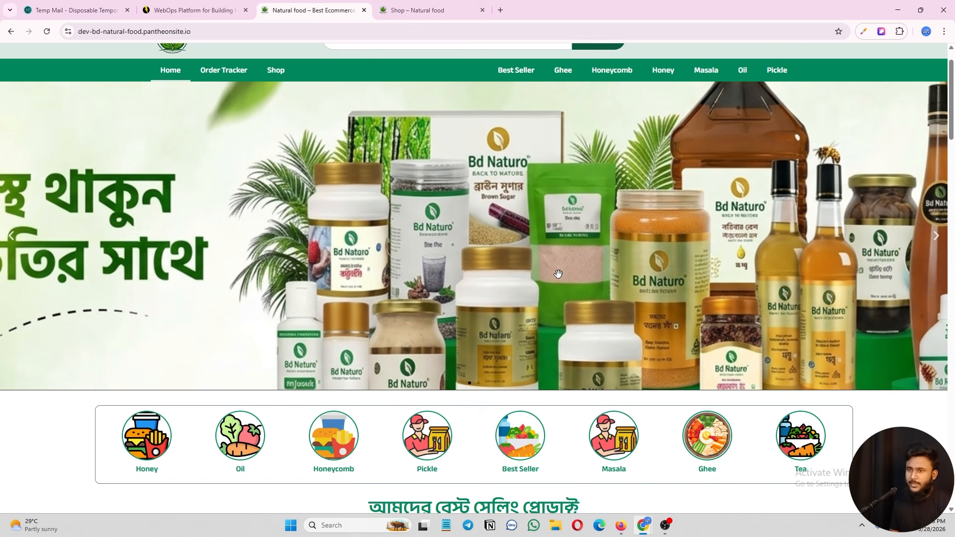
scroll(558, 274, "down", 2)
scroll(558, 274, "up", 3)
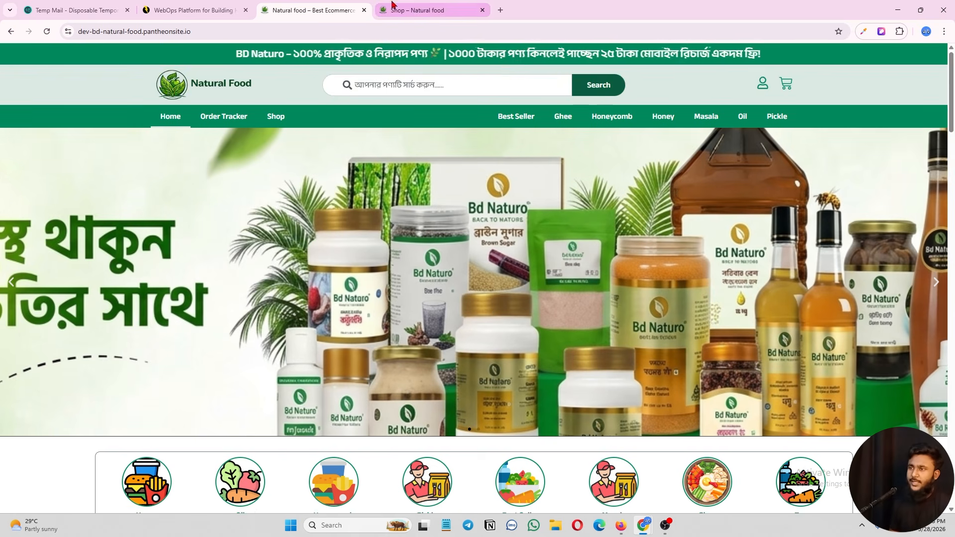
- Switch to the shop page's tab and examine its honey category products, filters and page layout
left_click(430, 11)
left_click(313, 10)
scroll(755, 355, "down", 5)
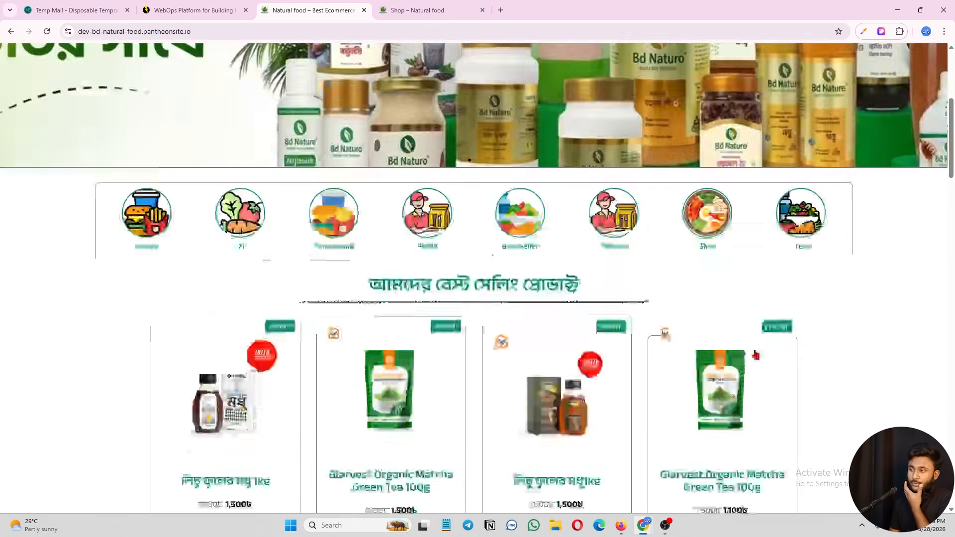
scroll(756, 355, "down", 5)
left_click(430, 10)
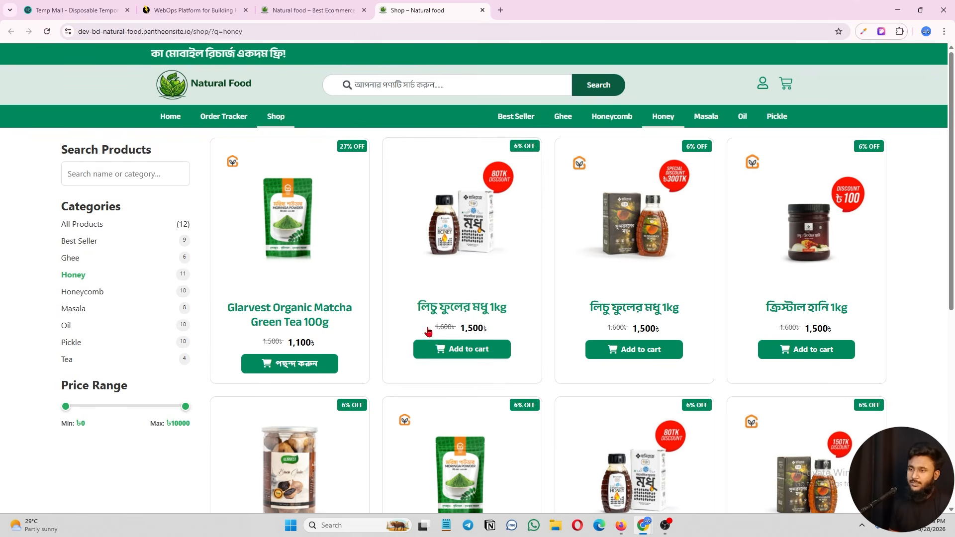
scroll(564, 420, "down", 4)
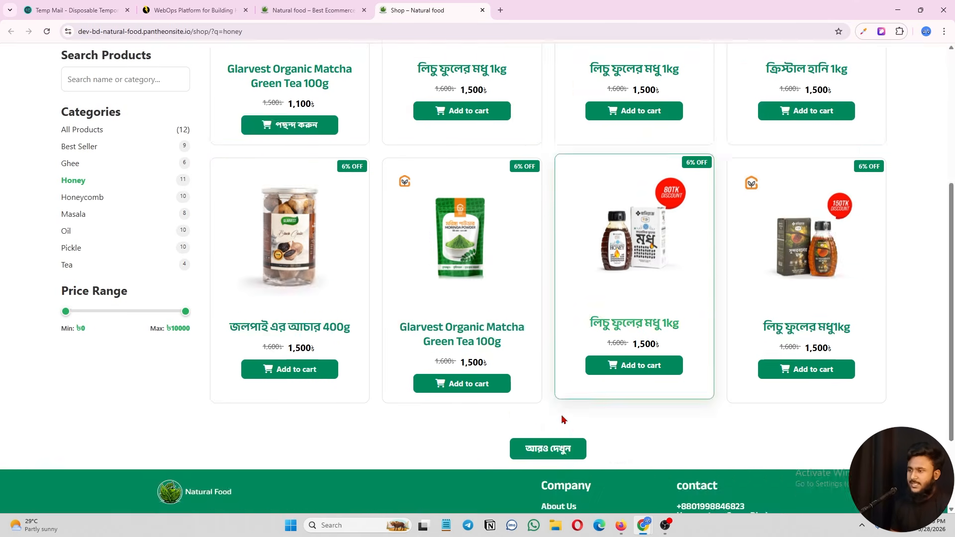
scroll(564, 420, "up", 4)
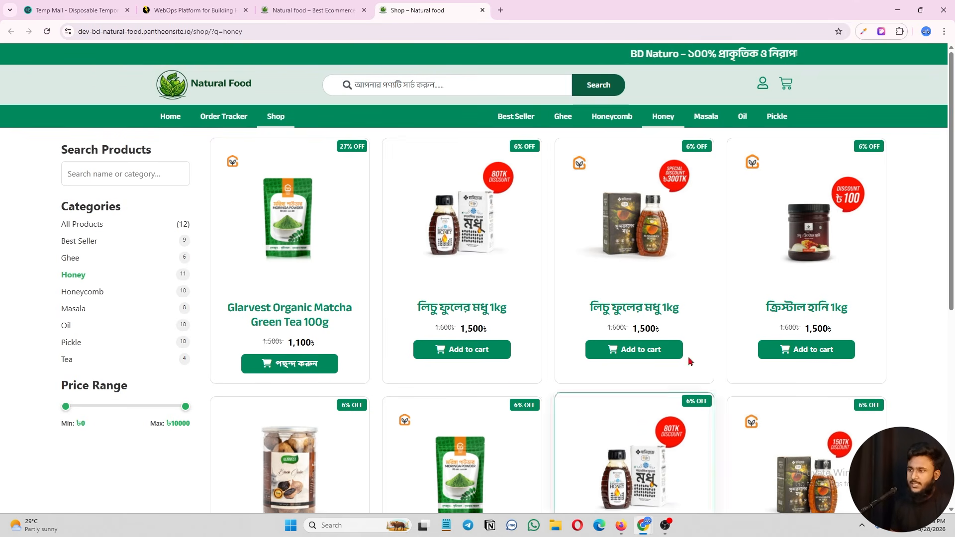
- Compare the home page with the shop page and review the home page's product sections again
left_click(306, 11)
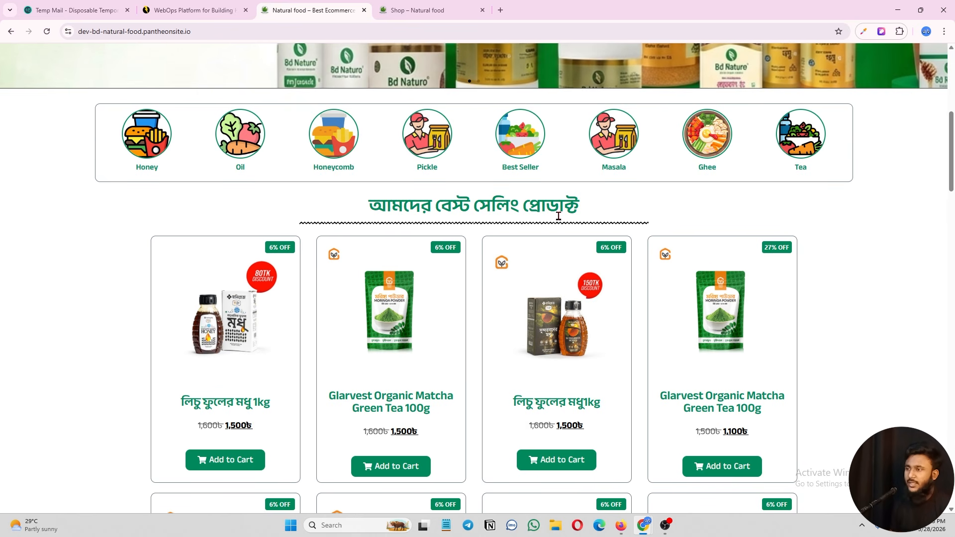
left_click(423, 11)
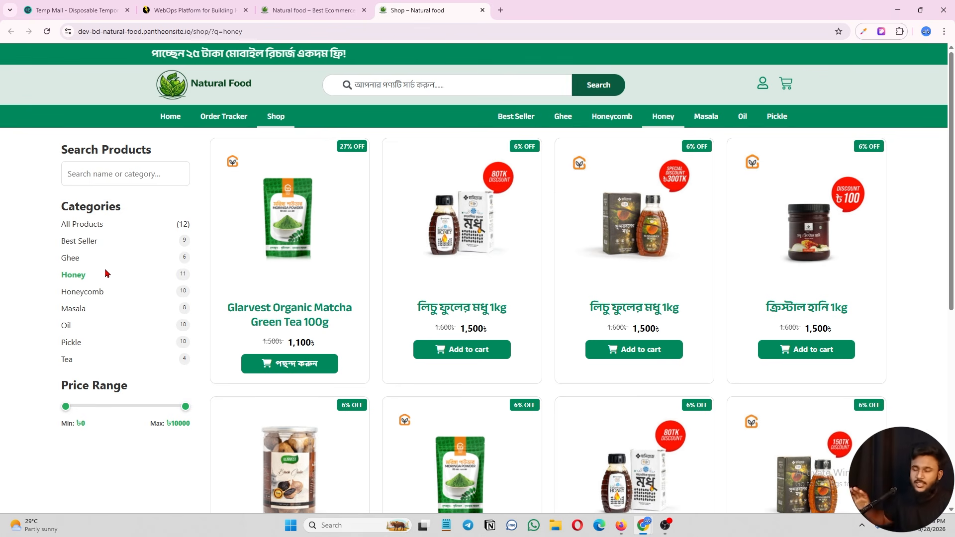
left_click(313, 10)
scroll(751, 339, "down", 10)
scroll(752, 340, "down", 16)
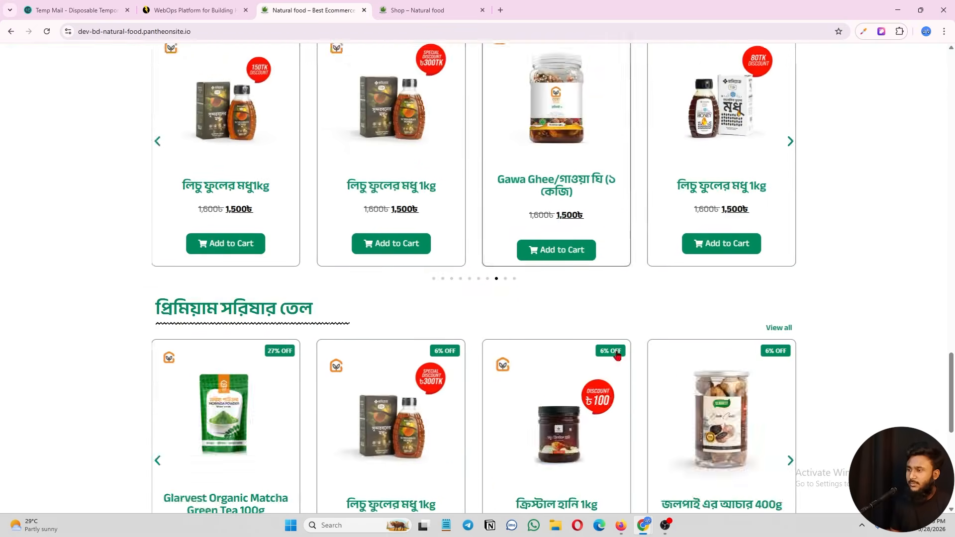
scroll(602, 326, "up", 14)
scroll(554, 338, "up", 12)
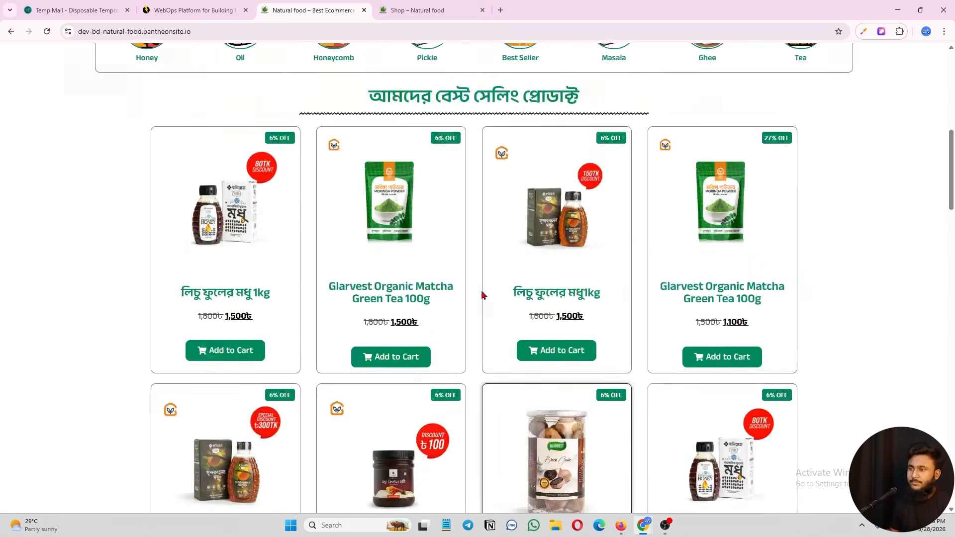
scroll(427, 208, "down", 5)
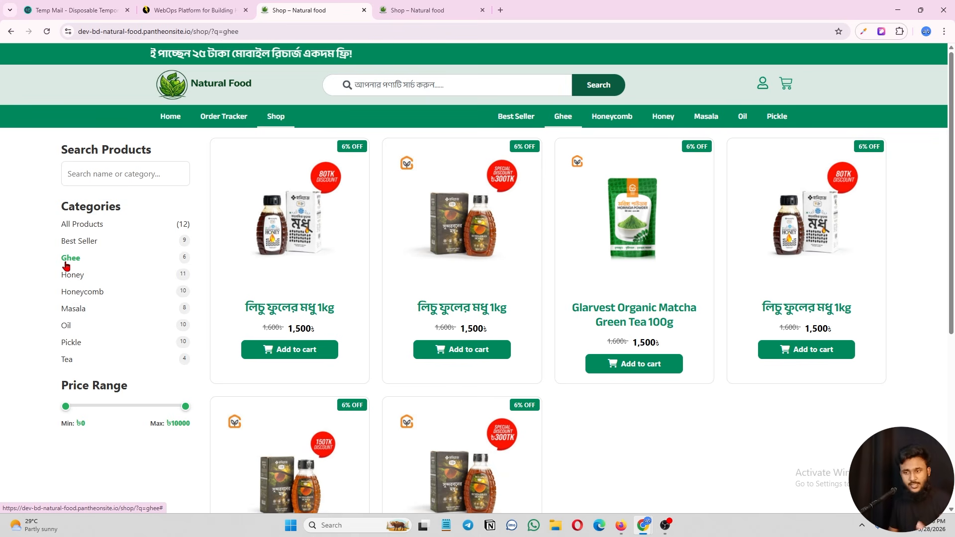
- Examine the Ghee category's product listing on the shop page down to the footer
scroll(509, 247, "down", 3)
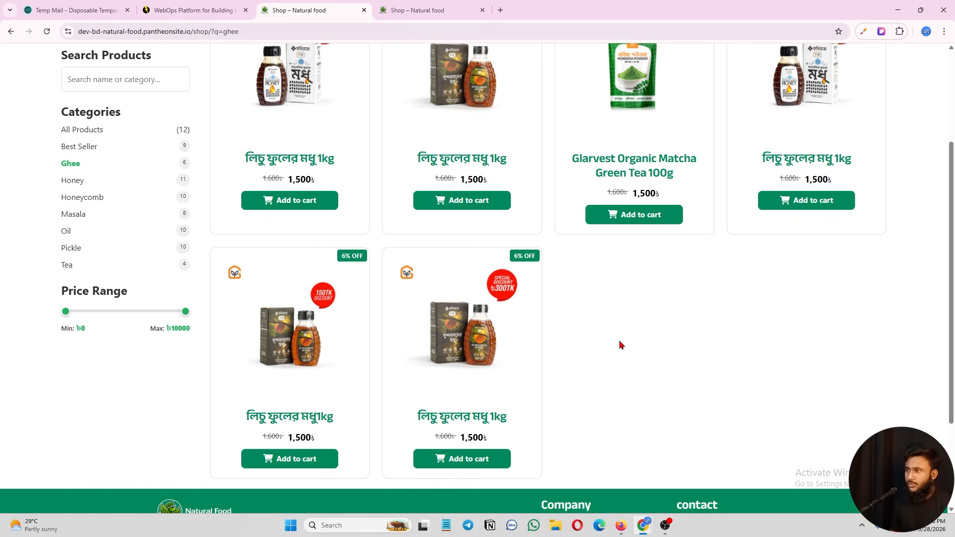
scroll(597, 373, "up", 3)
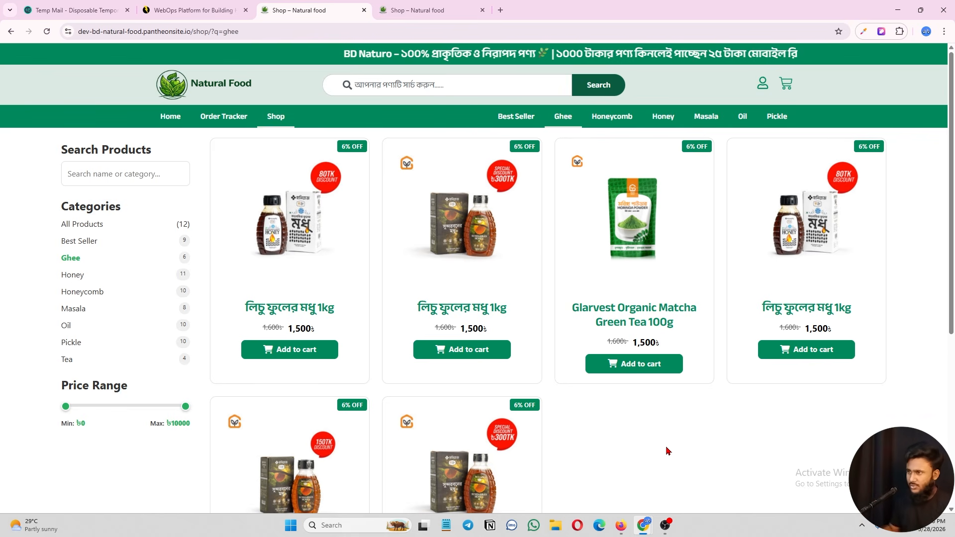
scroll(667, 449, "down", 5)
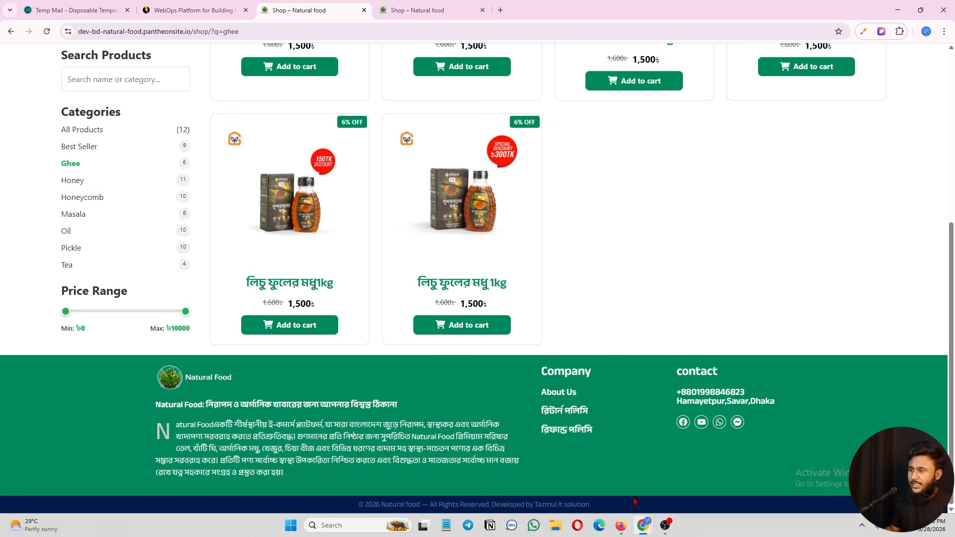
scroll(635, 502, "up", 5)
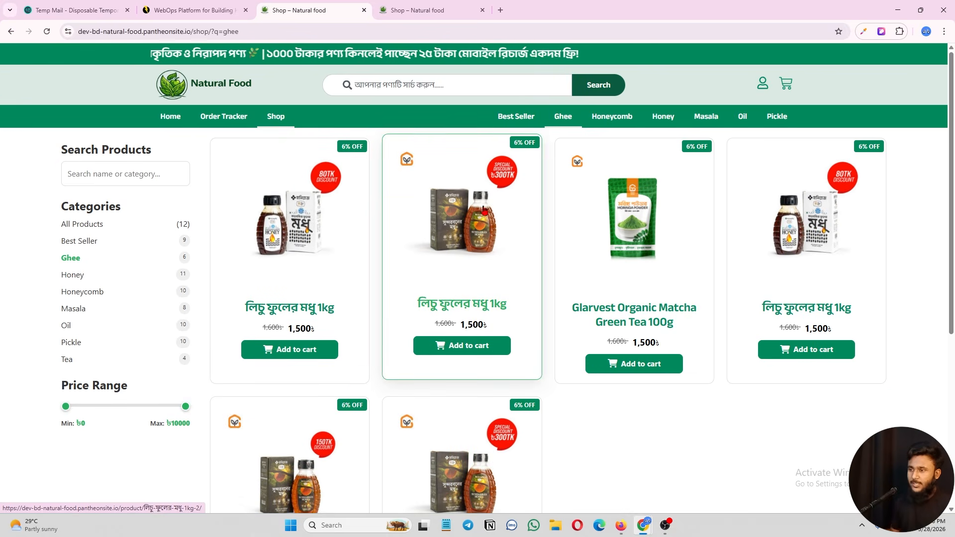
- Examine the লিচু ফুলের মধু 1kg product page from the Ghee listing and proceed to its cash-on-delivery checkout
left_click(481, 305)
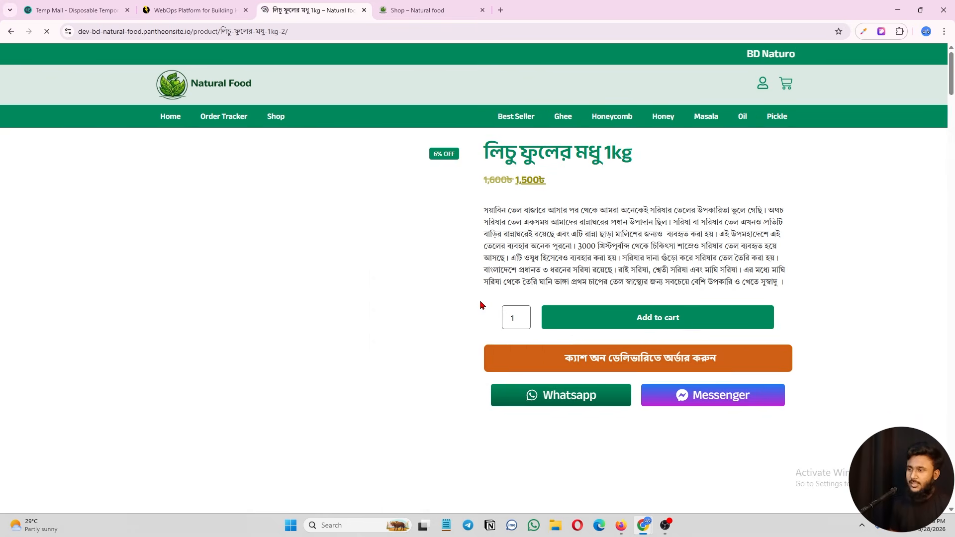
scroll(356, 387, "down", 4)
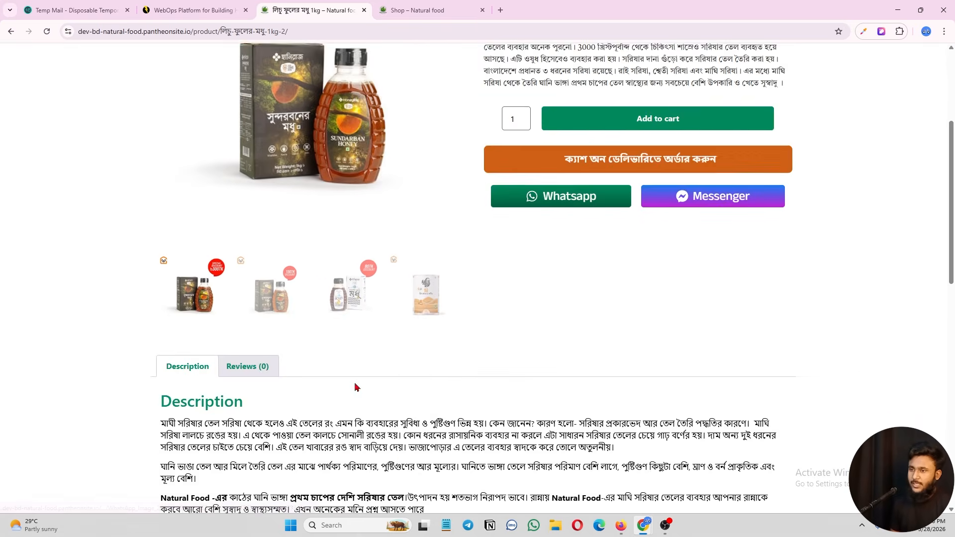
scroll(356, 387, "up", 3)
left_click(409, 447)
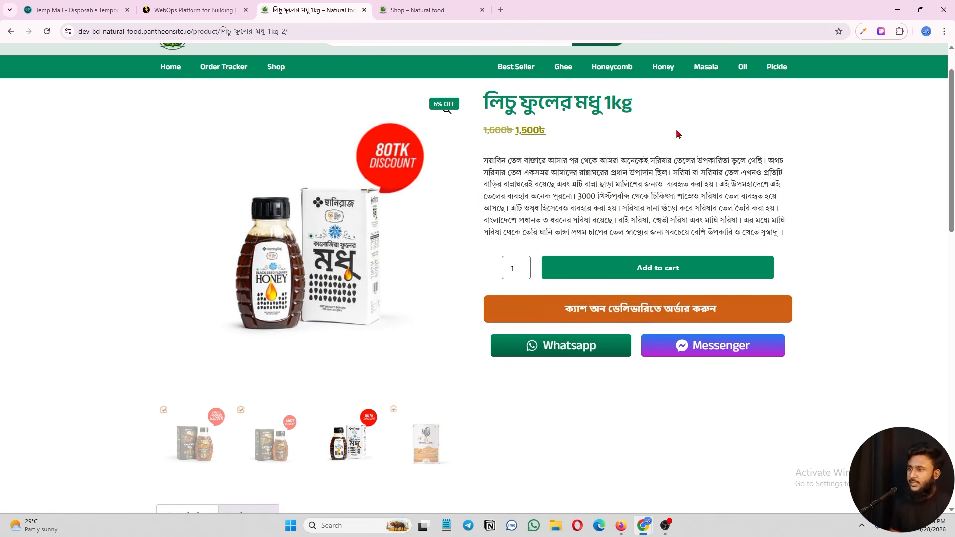
scroll(518, 321, "down", 3)
scroll(628, 121, "up", 3)
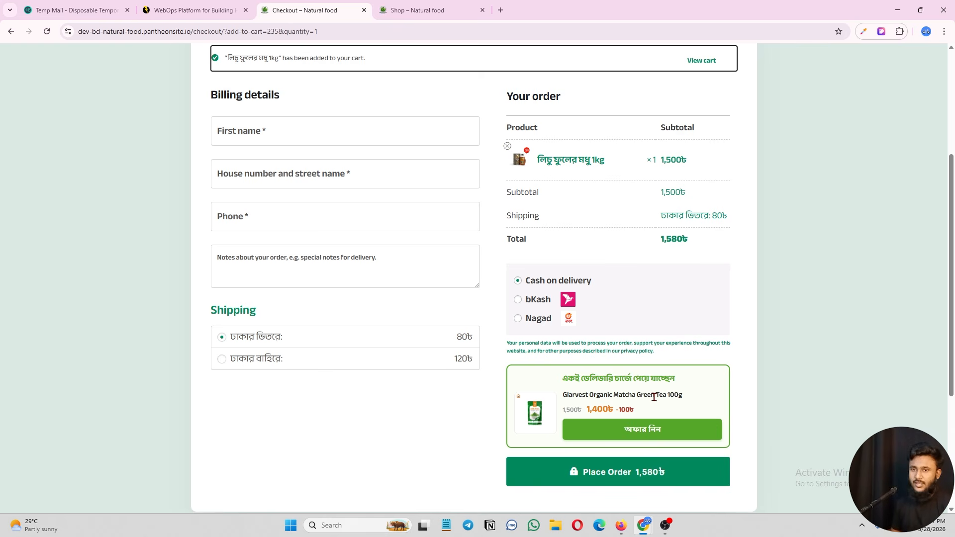
- Examine the checkout page's billing fields, shipping options, payment methods, tea offer and footer
scroll(596, 373, "down", 1)
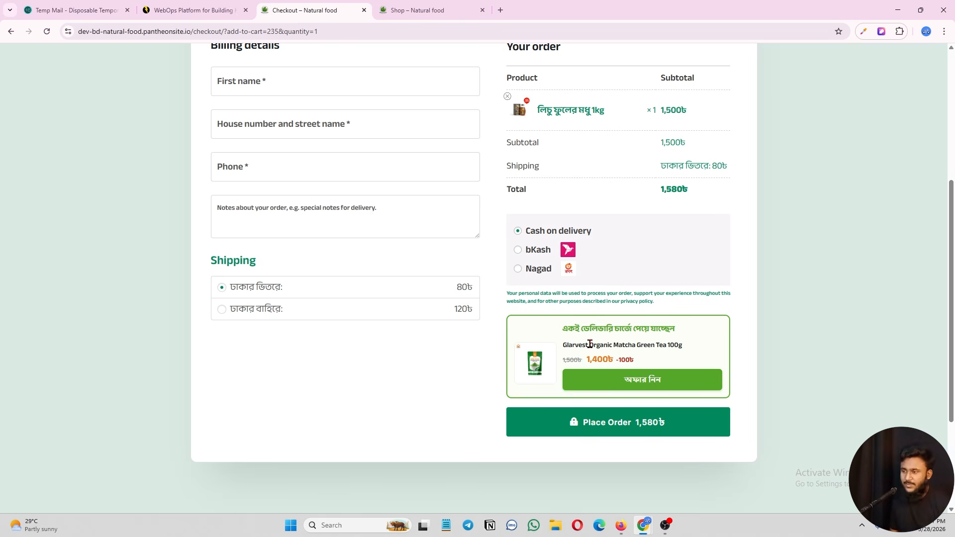
scroll(571, 359, "down", 3)
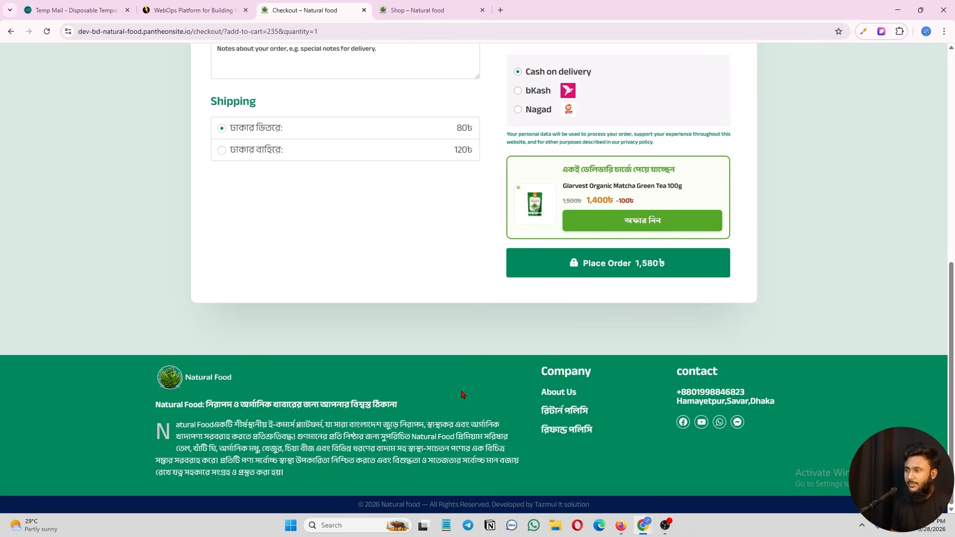
scroll(371, 354, "up", 8)
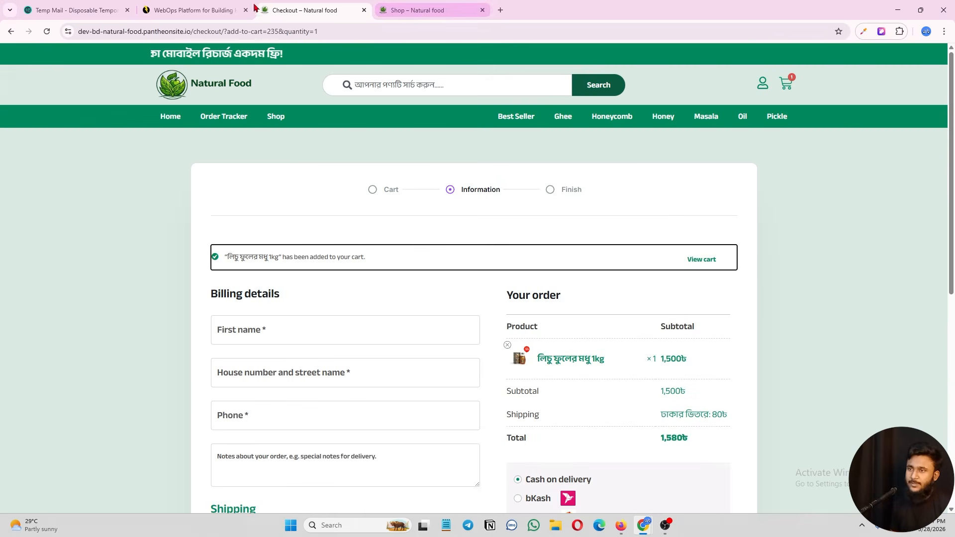
- Compare the checkout page with the Honey category listing in the other shop tab and return to the checkout
left_click(189, 10)
left_click(413, 10)
left_click(280, 5)
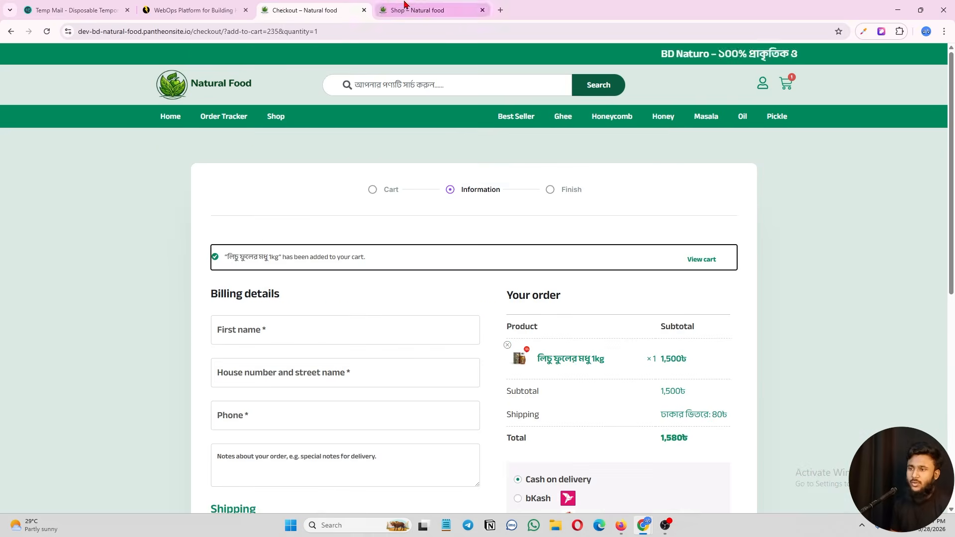
left_click(417, 10)
scroll(624, 407, "down", 6)
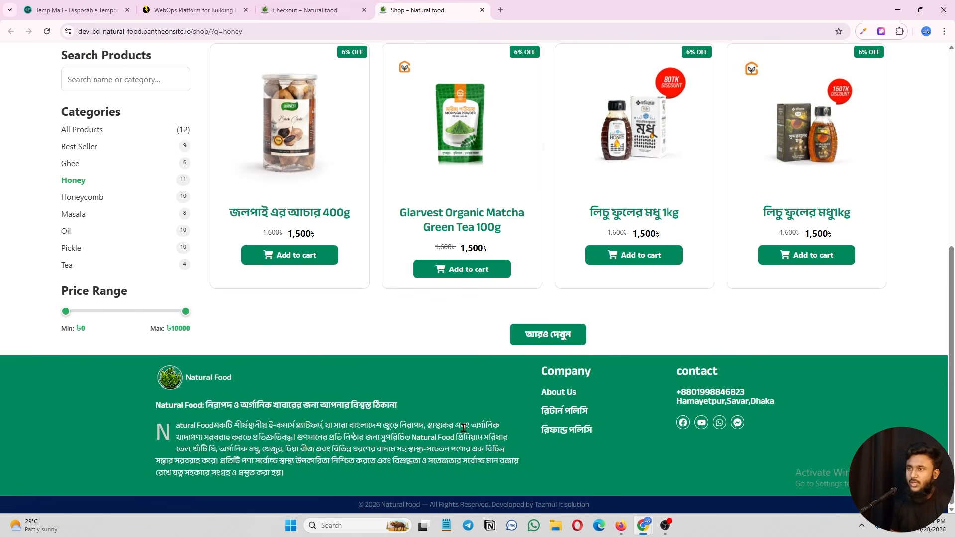
scroll(464, 427, "up", 10)
left_click(309, 10)
scroll(509, 378, "down", 5)
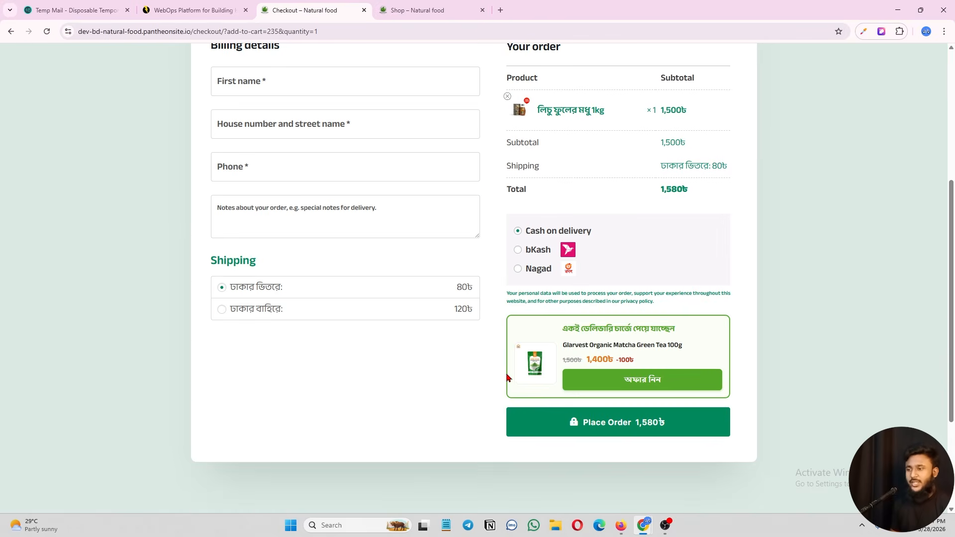
scroll(502, 354, "up", 5)
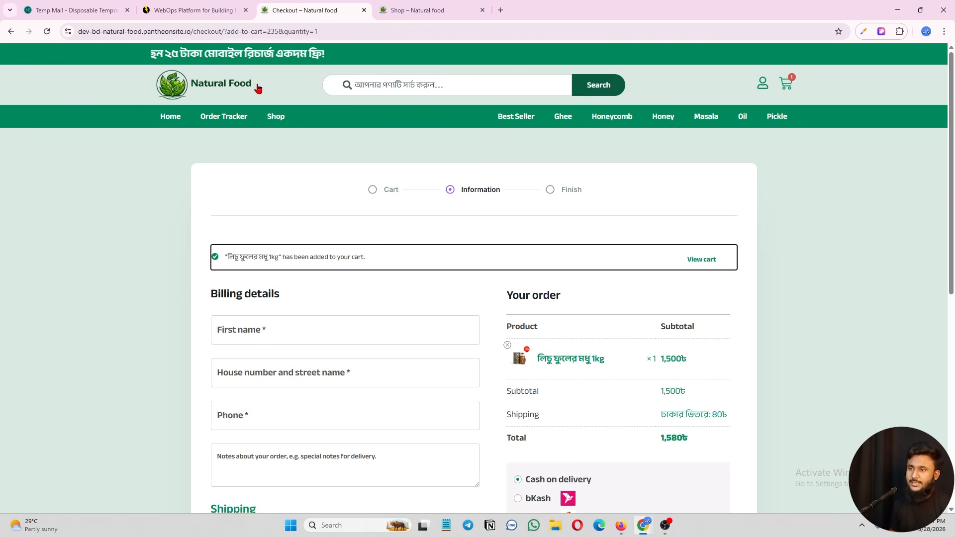
- Add the লিচু ফুলের মধু1kg product with the 150TK discount badge from the full shop listing to the cart and review the cart
left_click(282, 122)
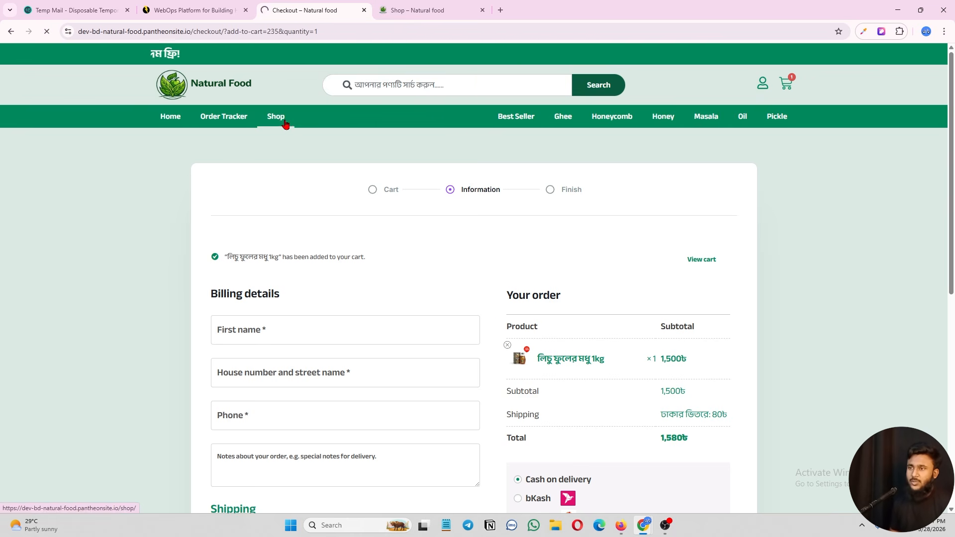
scroll(482, 295, "down", 2)
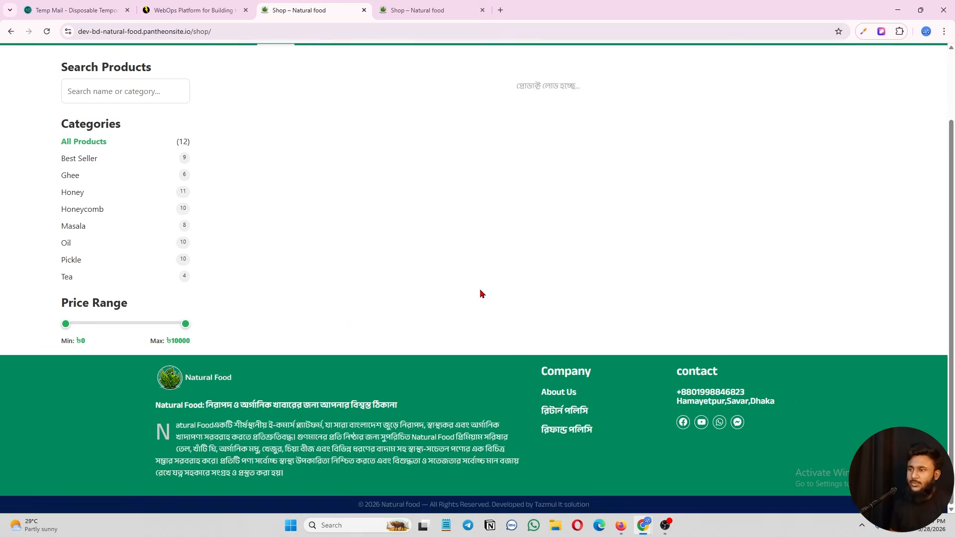
left_click(641, 267)
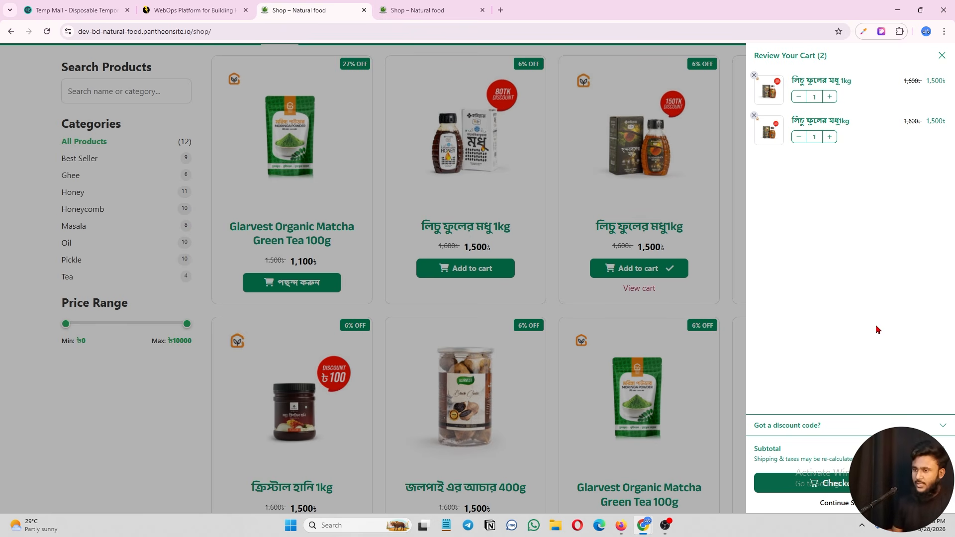
left_click(679, 312)
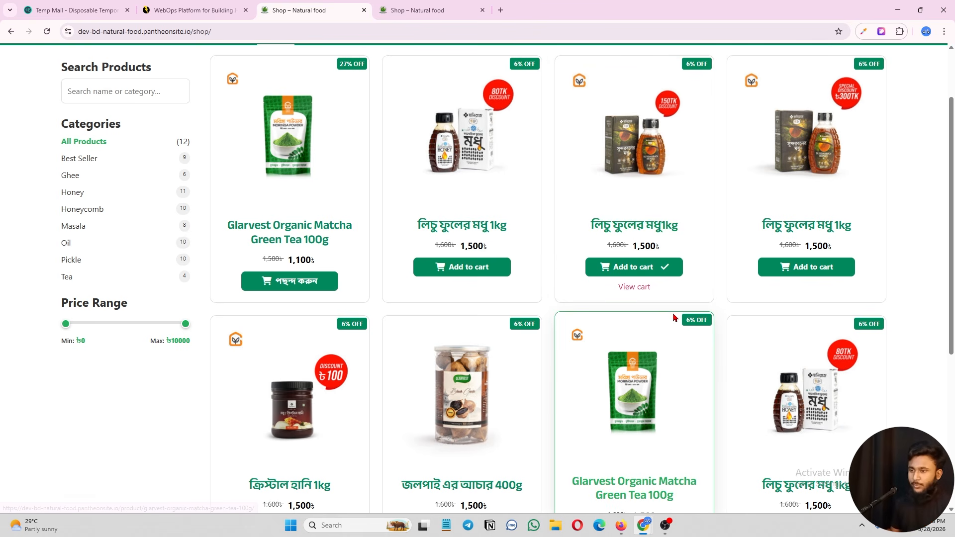
- Examine the shop page's complete product listing down to the footer and return to its beginning
scroll(547, 378, "down", 5)
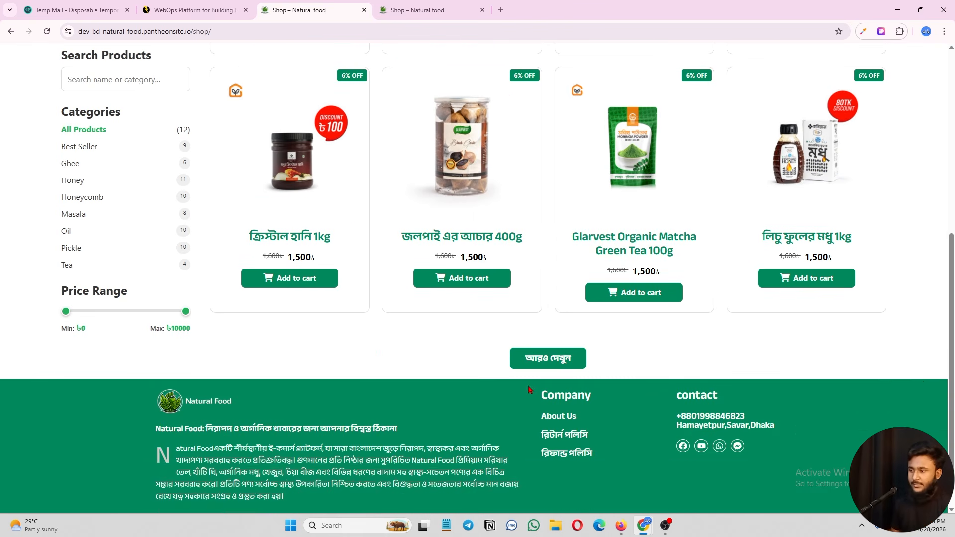
scroll(417, 404, "up", 1)
scroll(607, 410, "down", 2)
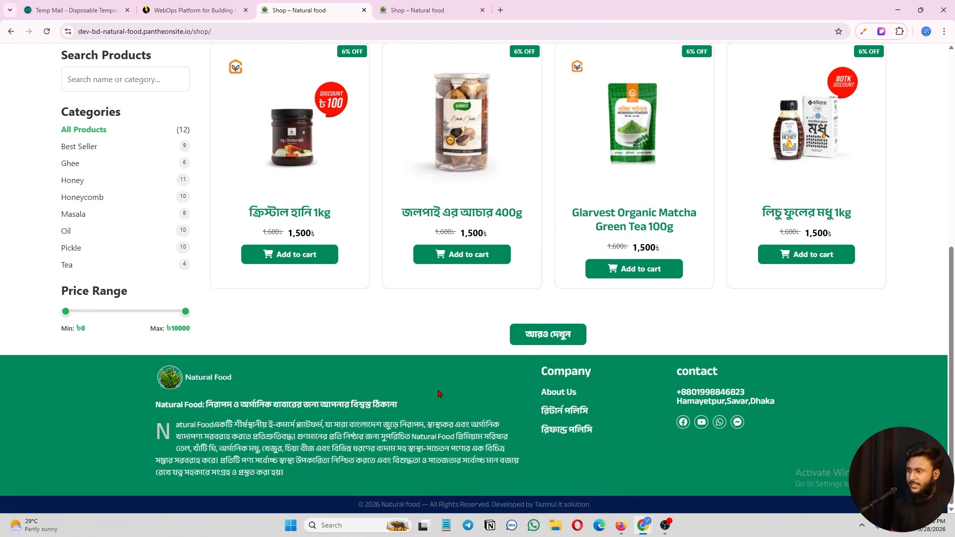
scroll(430, 402, "up", 7)
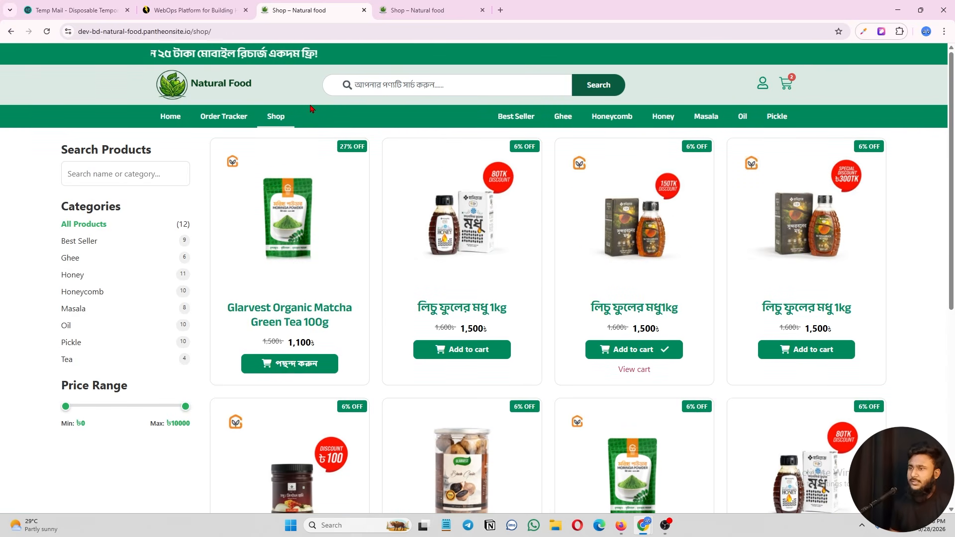
scroll(438, 273, "down", 7)
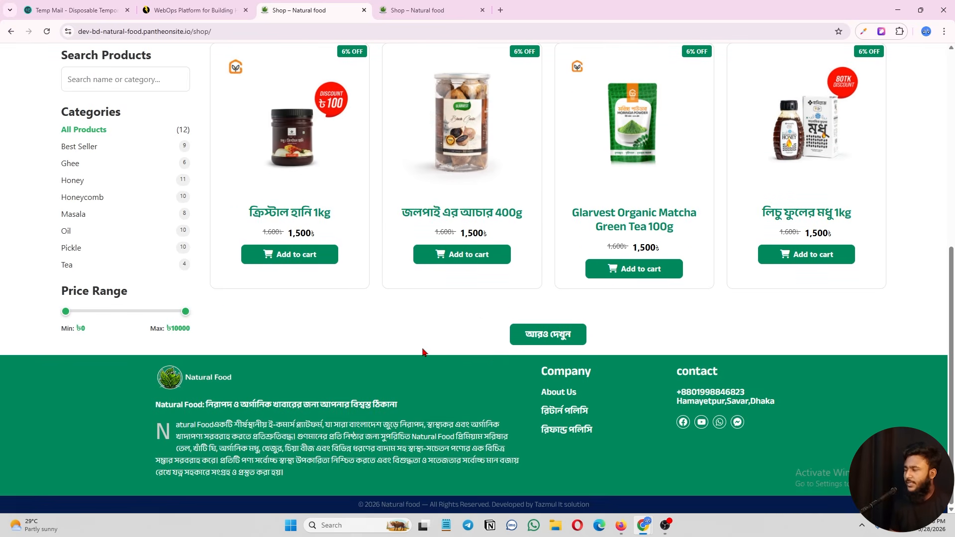
scroll(423, 393, "up", 7)
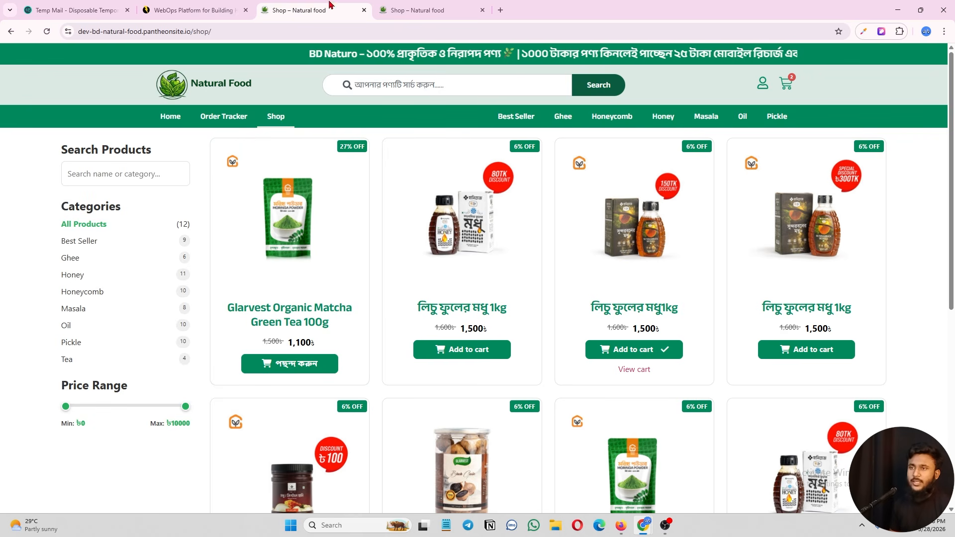
- Switch to the pantheon.io website and open its account sign-up form
left_click(199, 11)
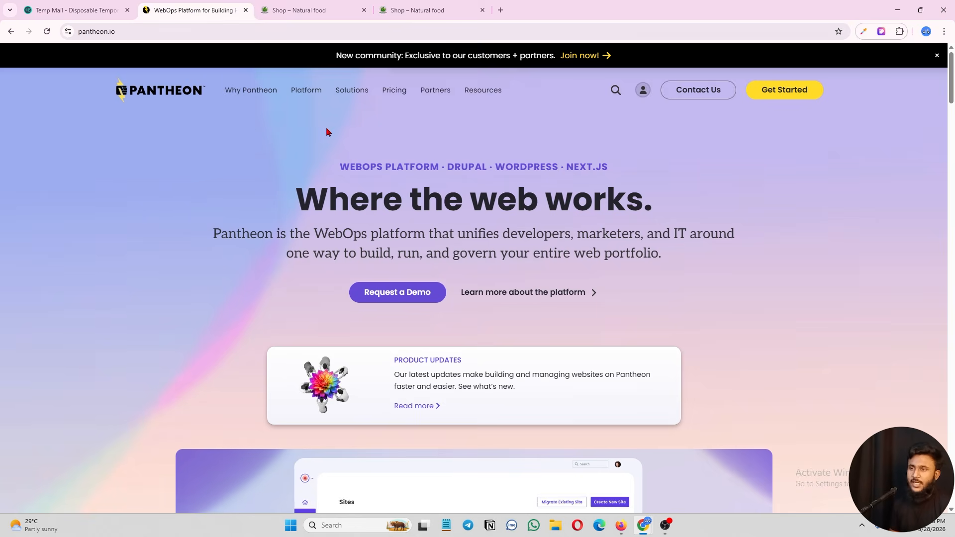
left_click(100, 32)
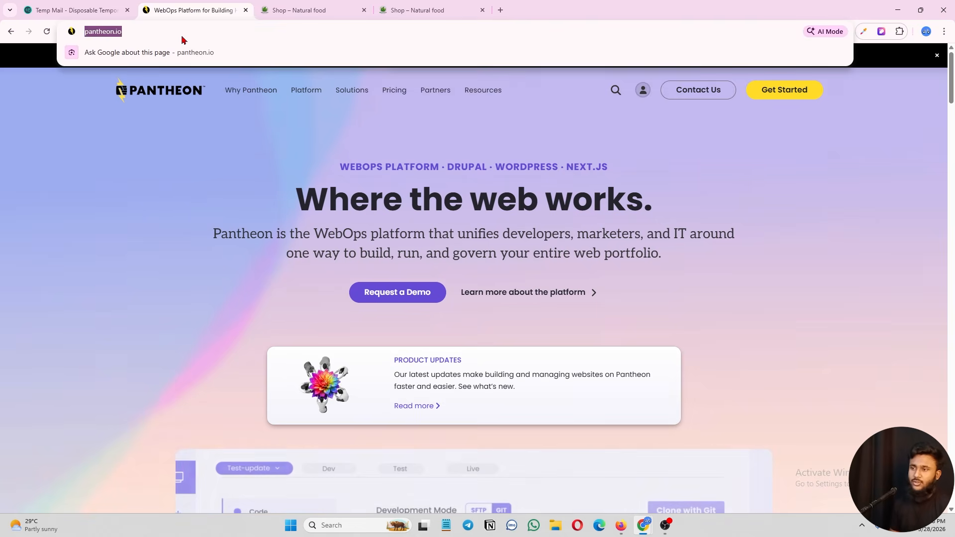
left_click(142, 135)
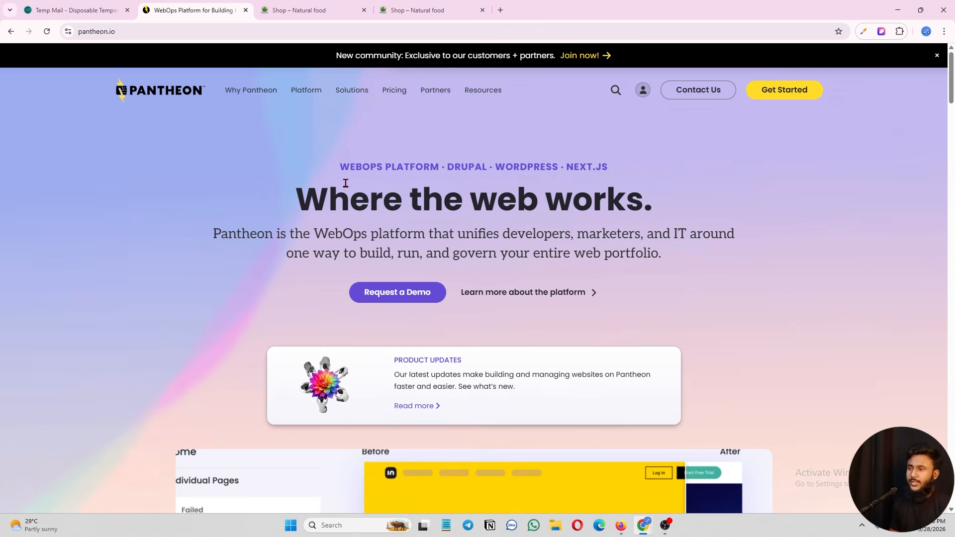
scroll(690, 299, "down", 3)
scroll(687, 164, "up", 3)
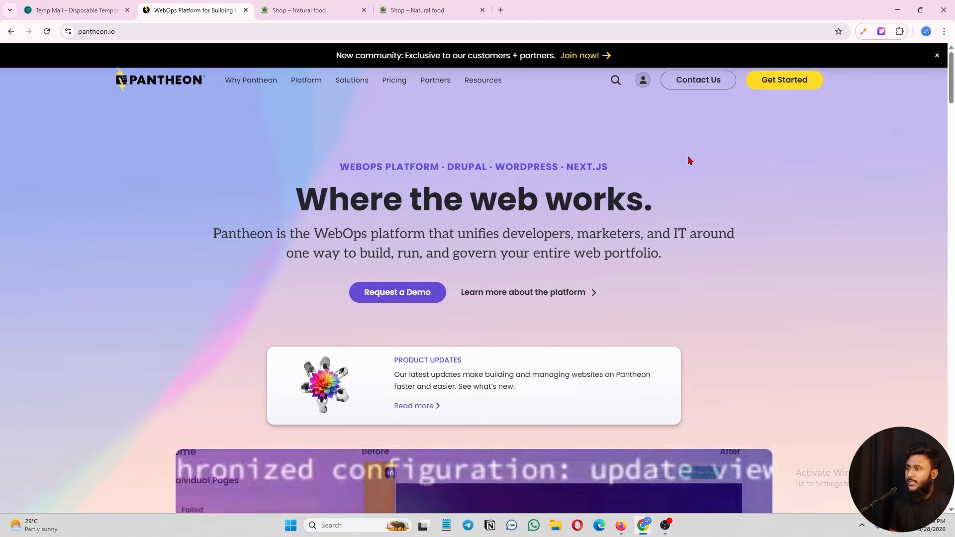
left_click(643, 91)
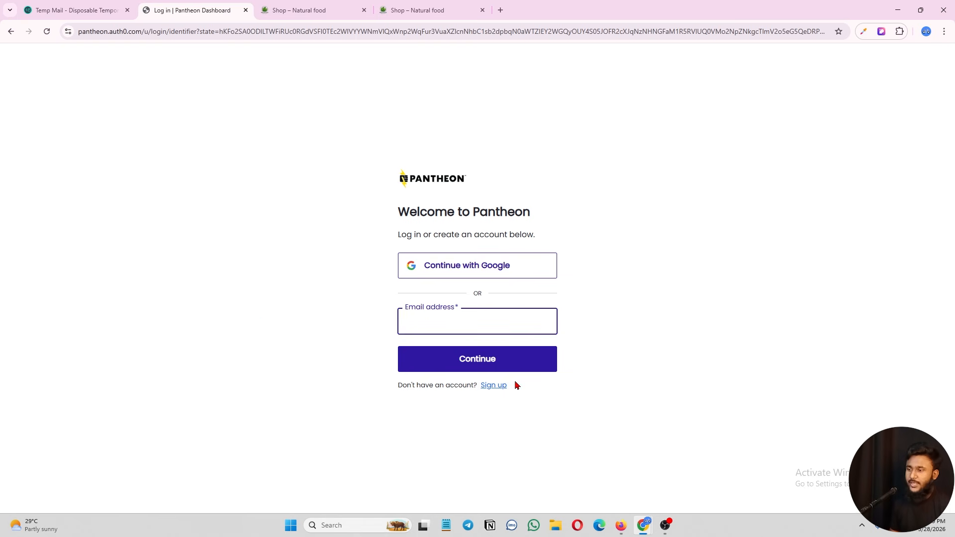
left_click(496, 386)
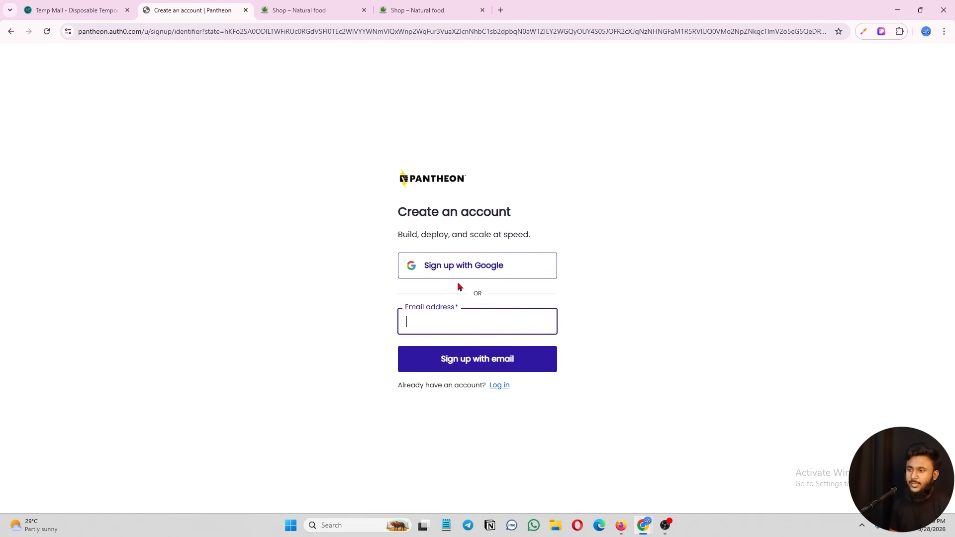
- Copy the temporary email address from the Temp Mail site
left_click(74, 10)
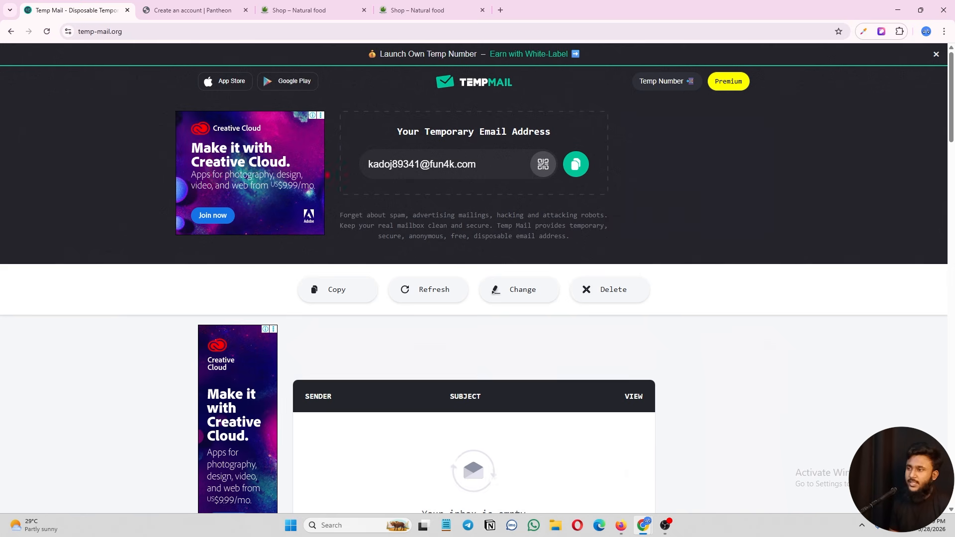
left_click(576, 165)
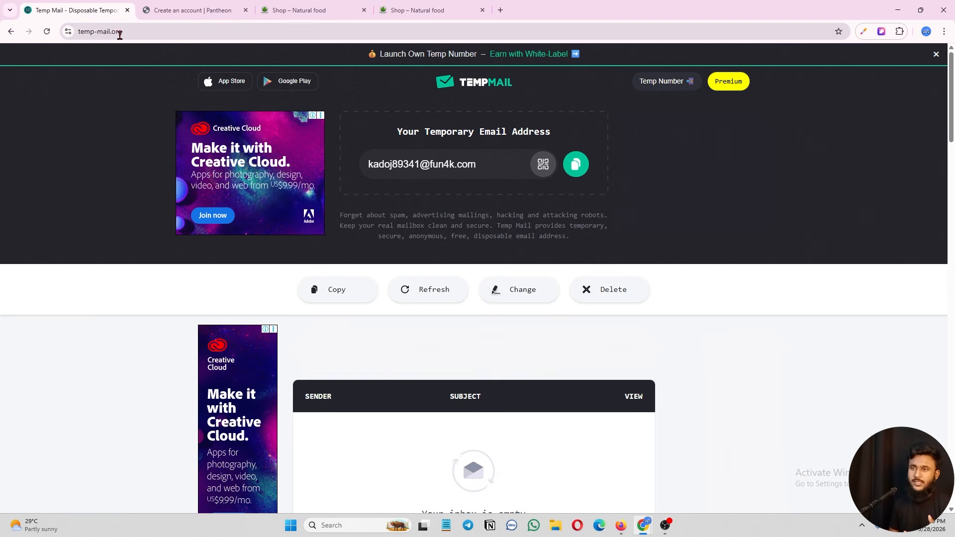
left_click(173, 31)
left_click(85, 145)
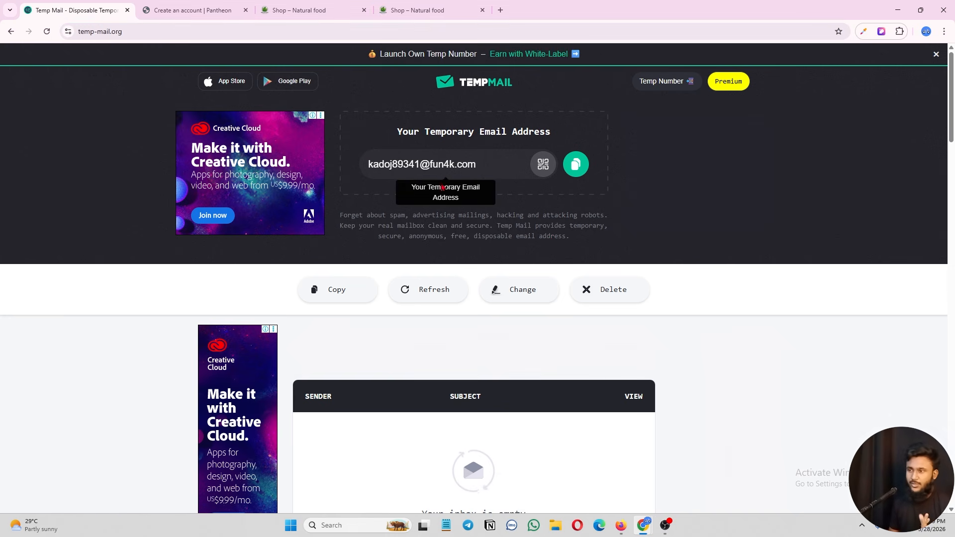
- Paste the temporary email address into Pantheon's sign-up form and continue the email sign-up
left_click(210, 11)
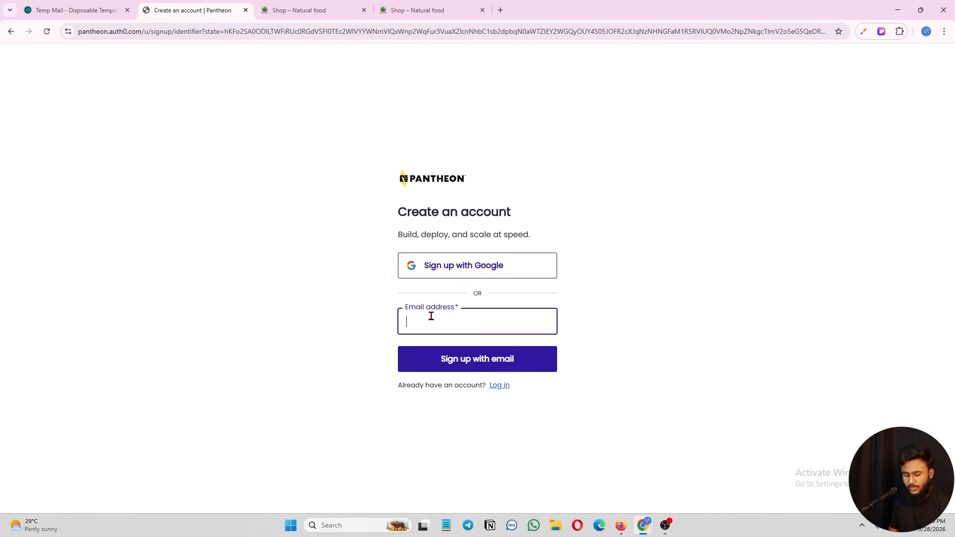
key("ctrl+v")
left_click(465, 358)
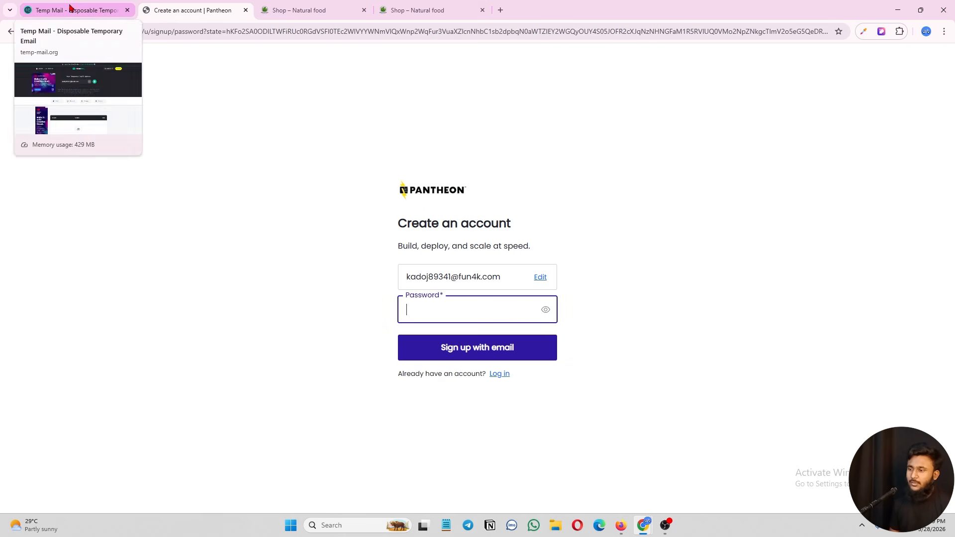
- Switch to Notepad from the sign-up password field, dismiss its error message and create a blank note
left_click(465, 297)
left_click(470, 314)
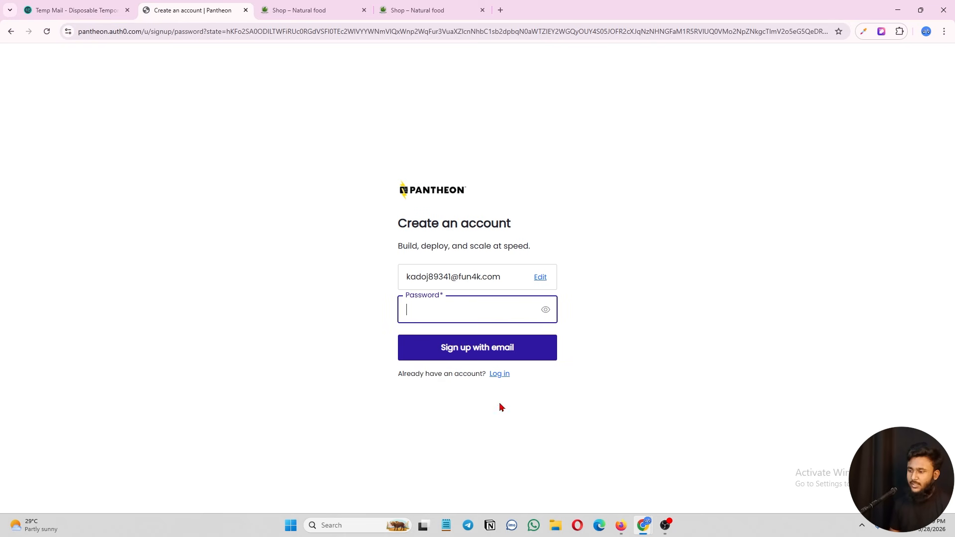
left_click(446, 525)
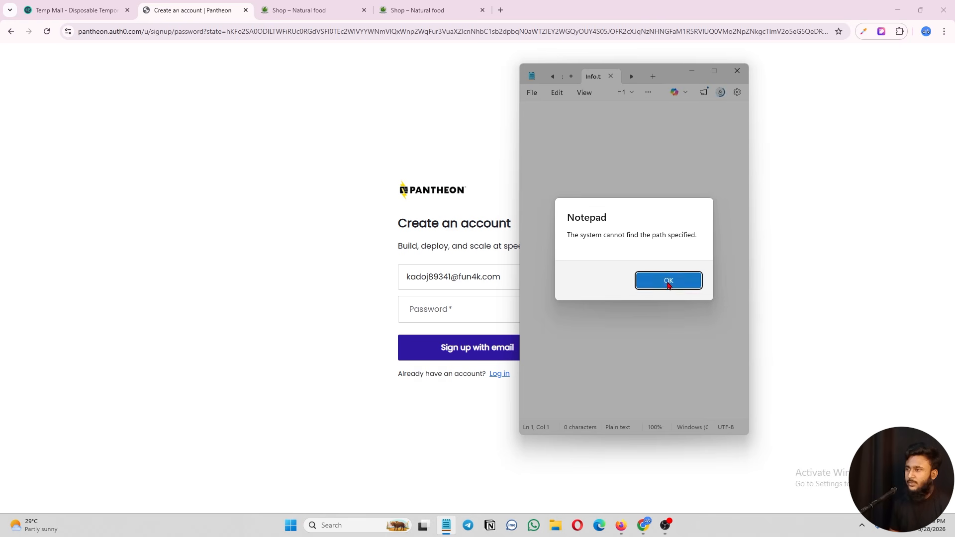
left_click(662, 279)
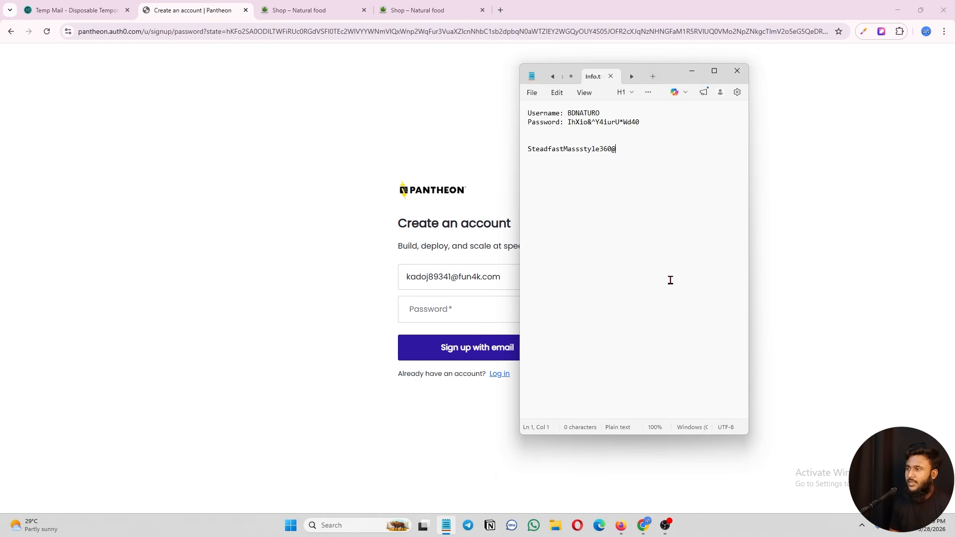
left_click(653, 76)
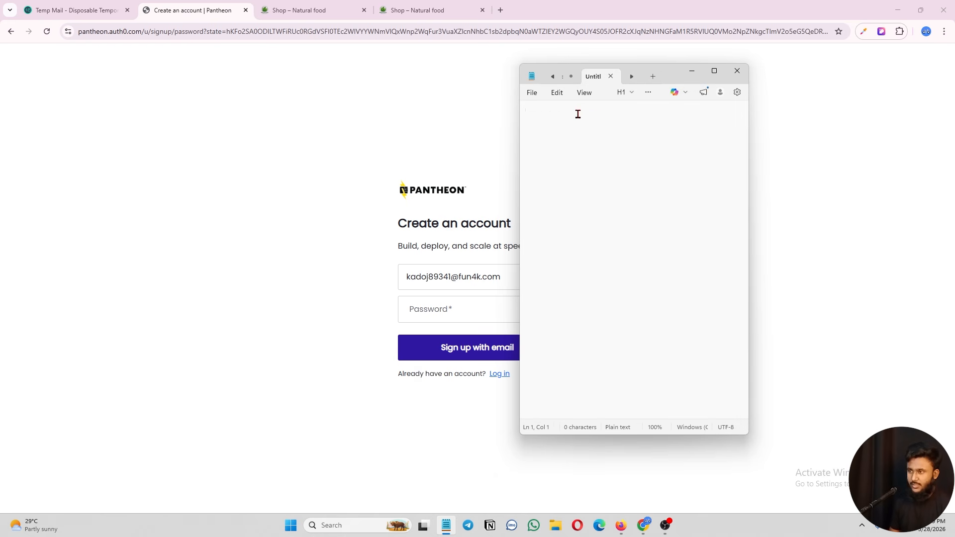
- Paste the temporary email address into the blank note and write a new account password below it
key("ctrl+v")
key("Return")
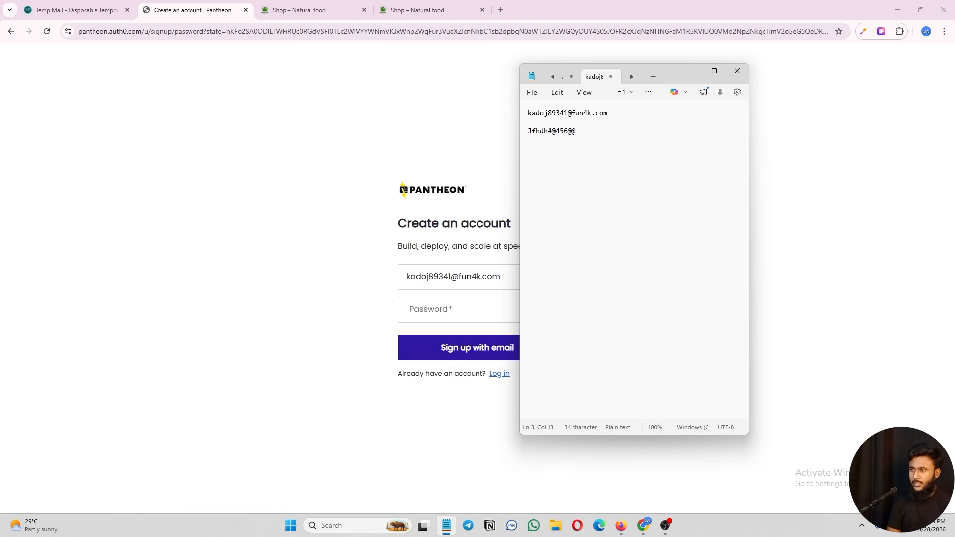
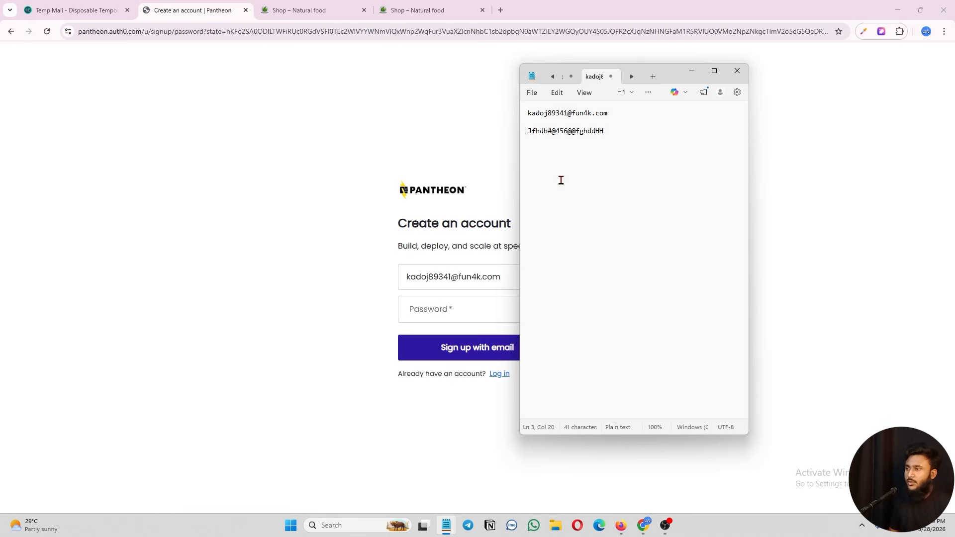
- Copy the noted password into Pantheon's sign-up form, submit the email sign-up and save the password in the browser
left_click_drag(677, 141, 546, 140)
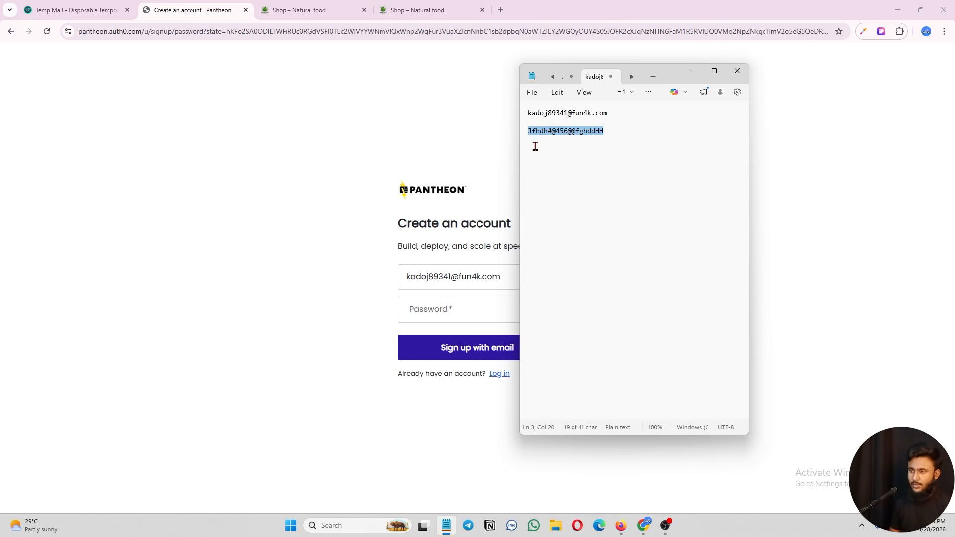
left_click(422, 308)
key("ctrl+v")
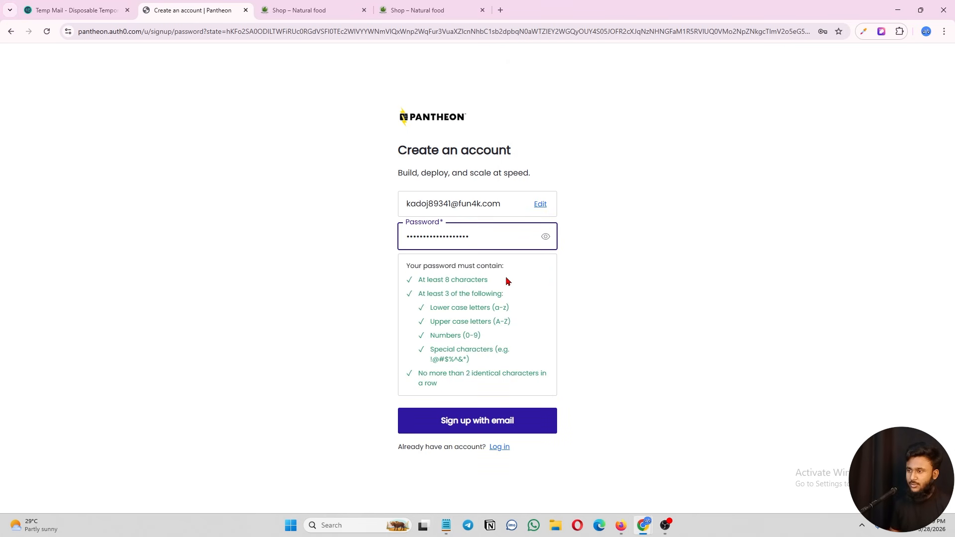
left_click(477, 422)
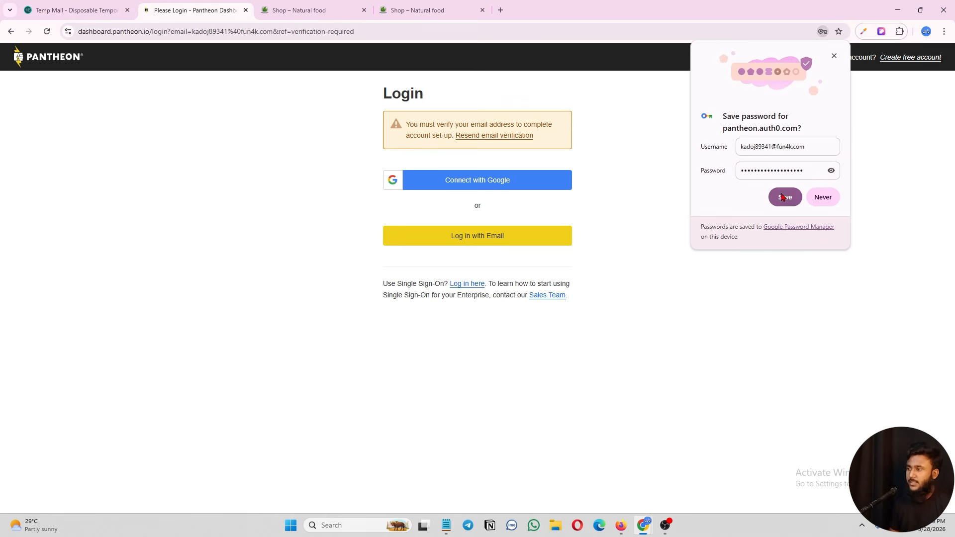
left_click(782, 198)
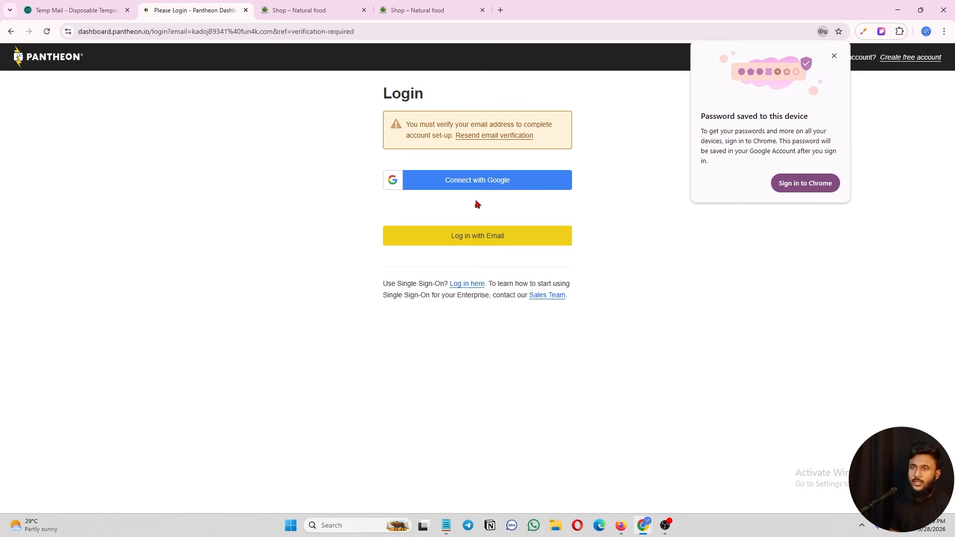
- Open the Pantheon verification message in the Temp Mail inbox, verify the email address and continue to the Pantheon log-in page
left_click(72, 11)
scroll(457, 237, "down", 4)
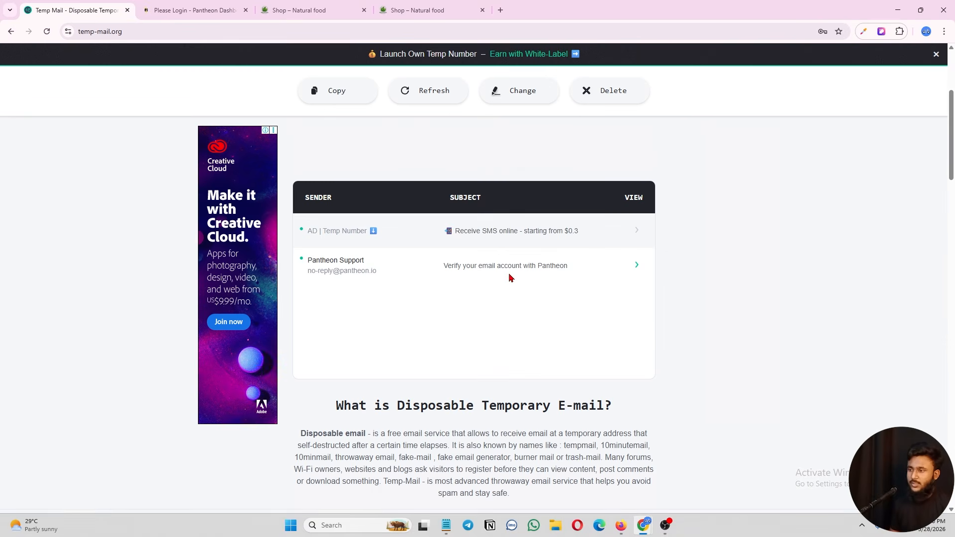
left_click(524, 267)
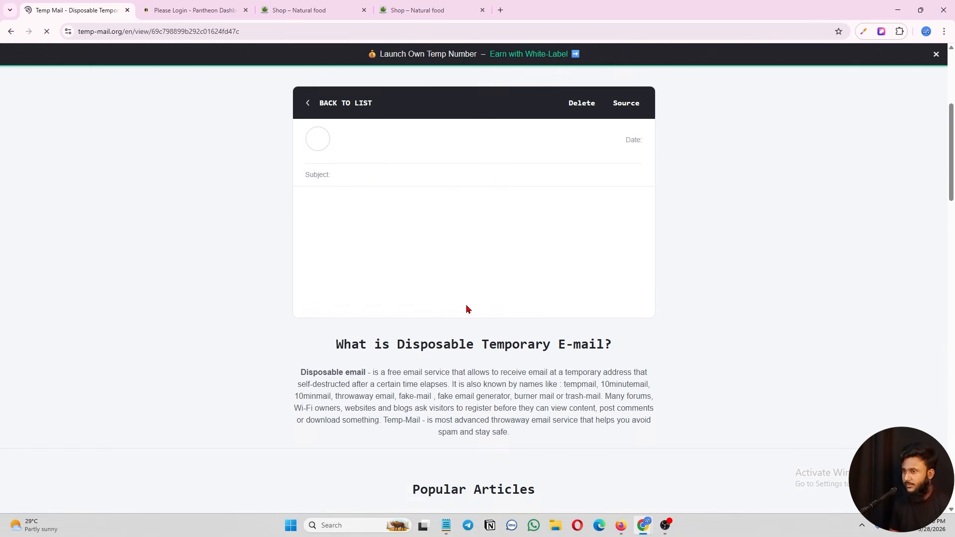
scroll(457, 272, "down", 2)
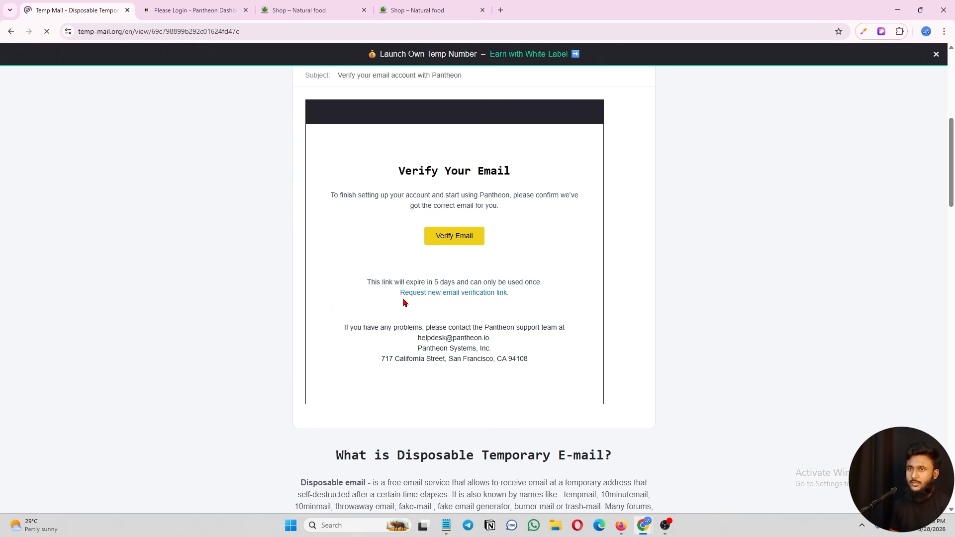
left_click(454, 235)
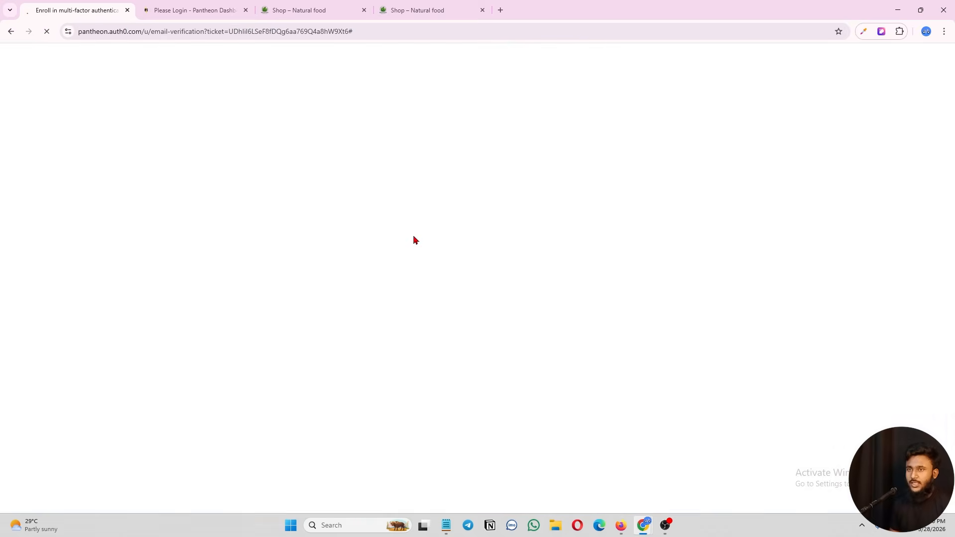
left_click(473, 229)
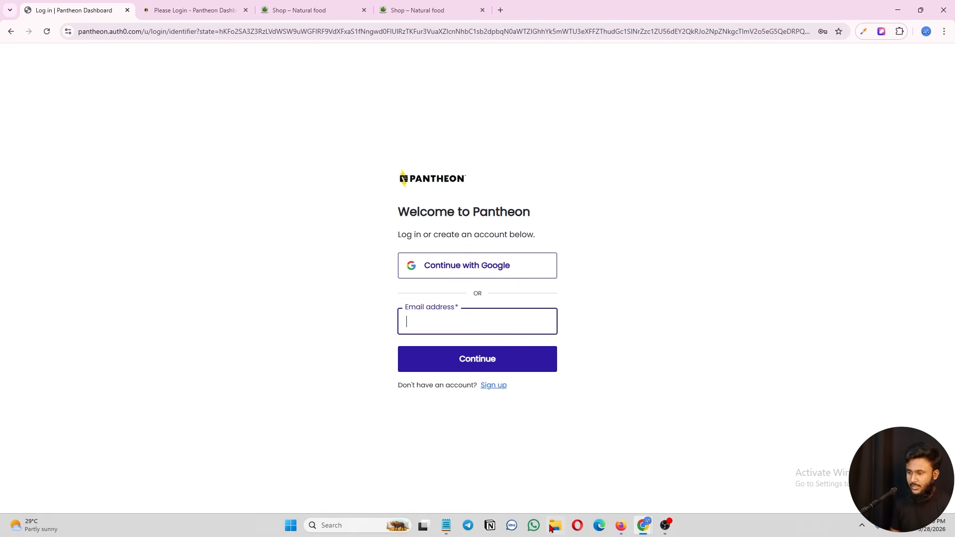
- Copy the temporary email address from the Notepad note into Pantheon's log-in form and continue
left_click(447, 525)
left_click(635, 118)
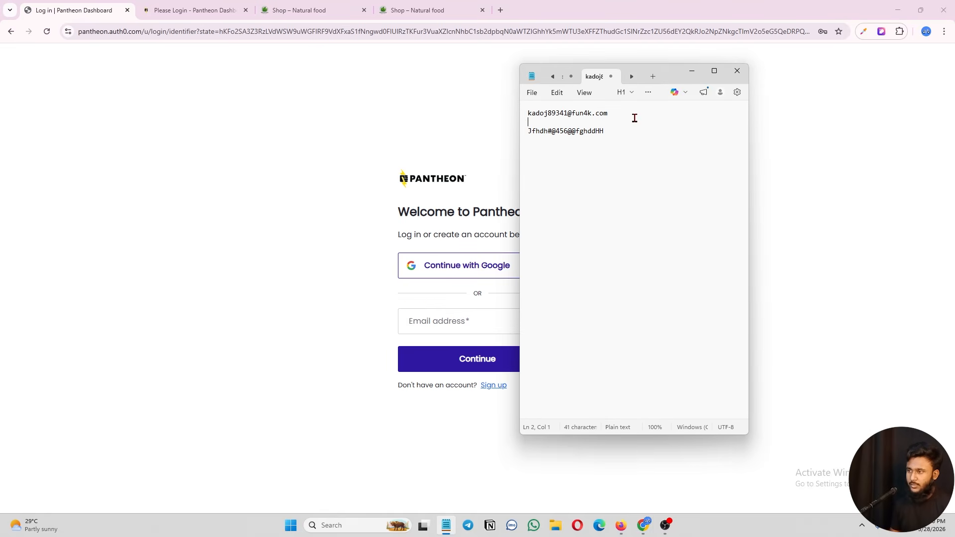
mouse_move(521, 123)
left_mouse_down()
mouse_move(550, 115)
mouse_move(528, 117)
left_mouse_up()
key("ctrl+c")
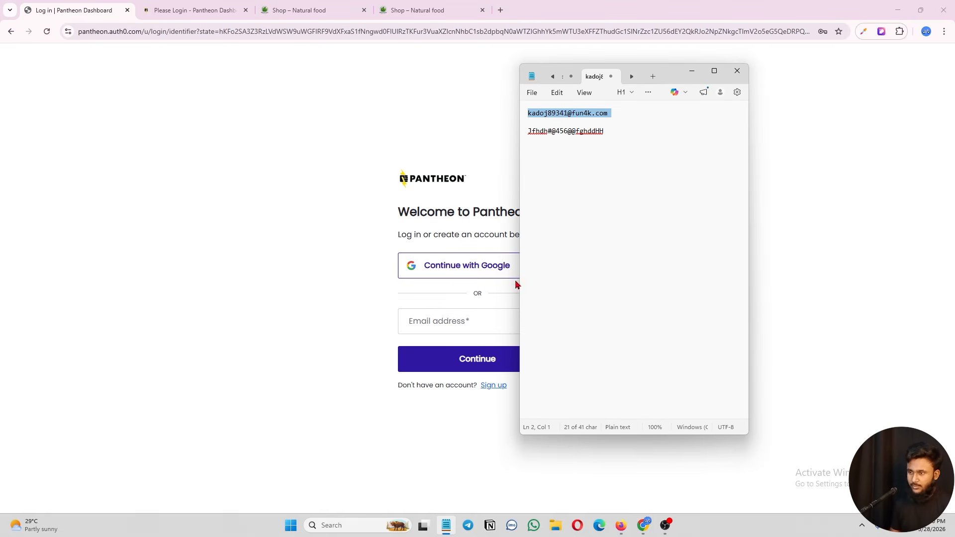
left_click(447, 317)
key("ctrl+v")
left_click(497, 370)
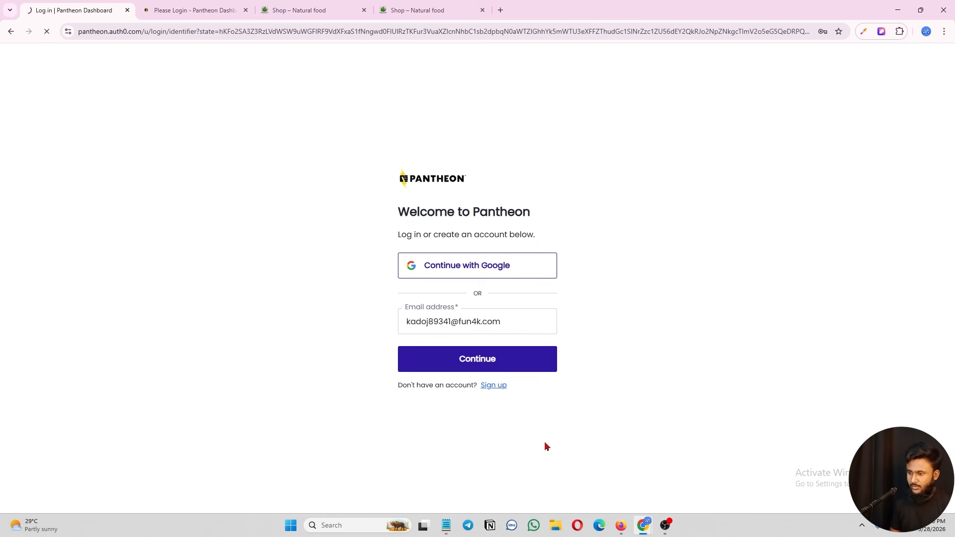
- Copy the account password from the Notepad note, replace the log-in form's password field content with it and log in
left_click(454, 526)
left_click(614, 132)
left_click_drag(614, 132, 518, 130)
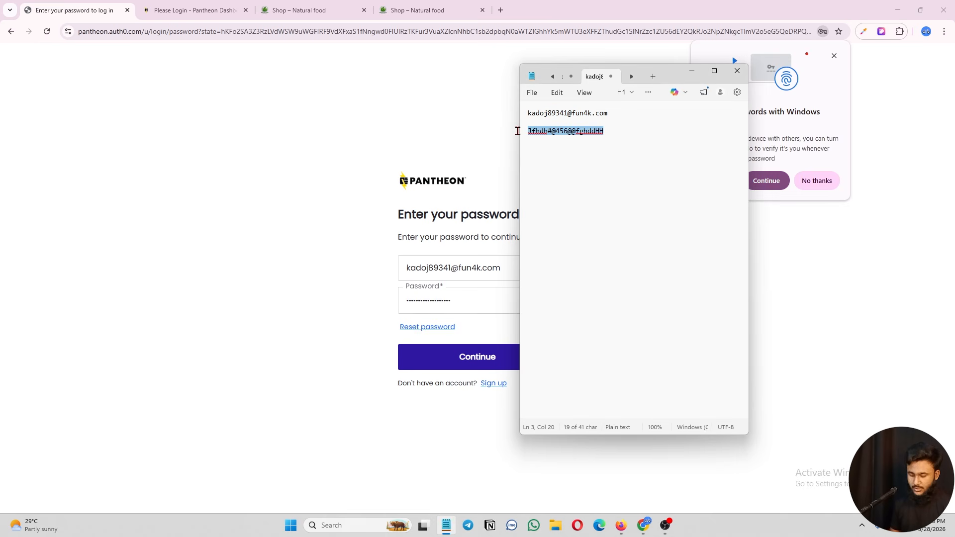
left_click(455, 302)
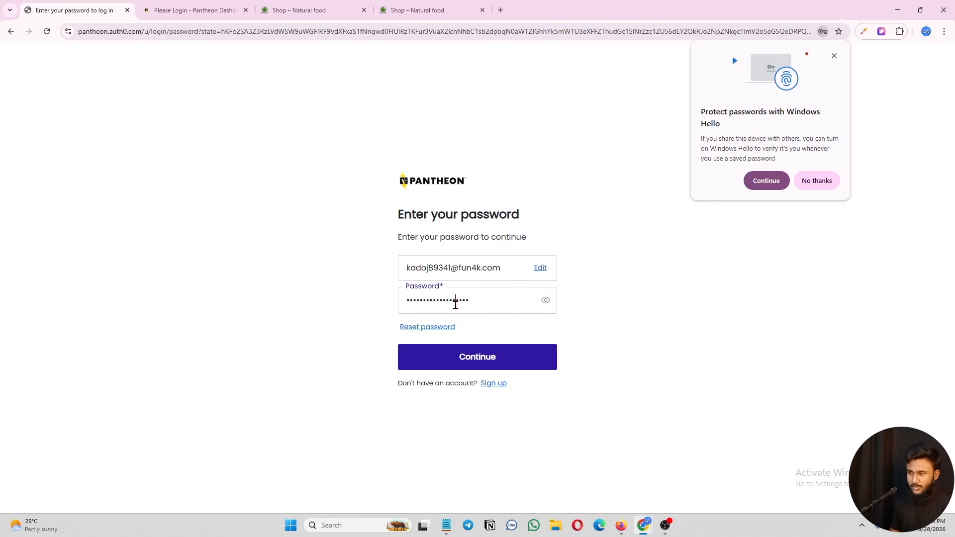
key("ctrl+v")
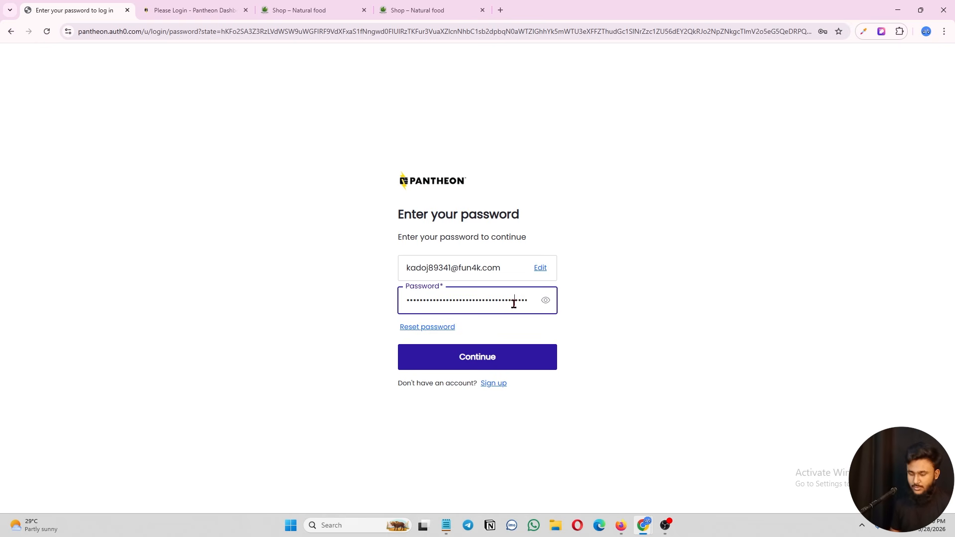
key("ctrl+a")
key("ctrl+v")
left_click(504, 359)
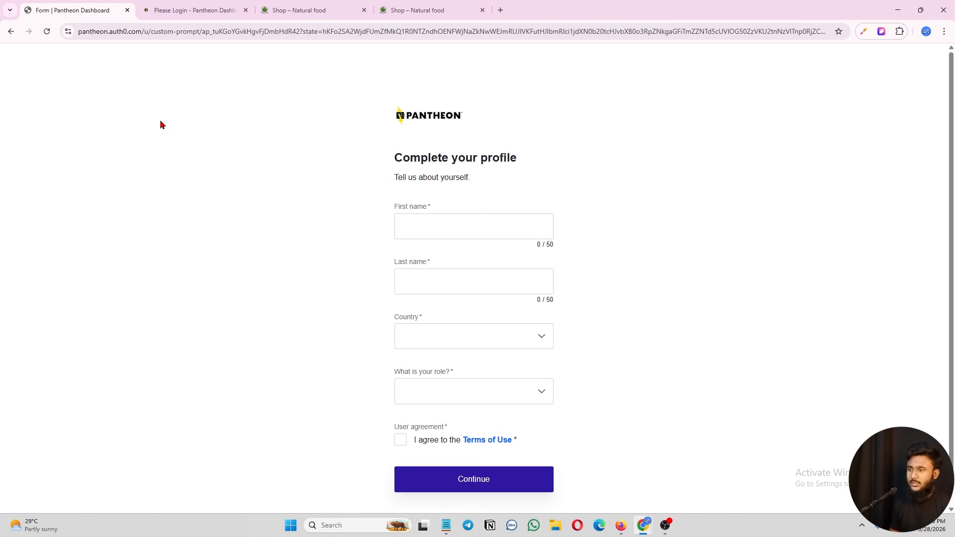
- Fill in the profile's first and last name and set the country to Bangladesh
scroll(247, 315, "down", 1)
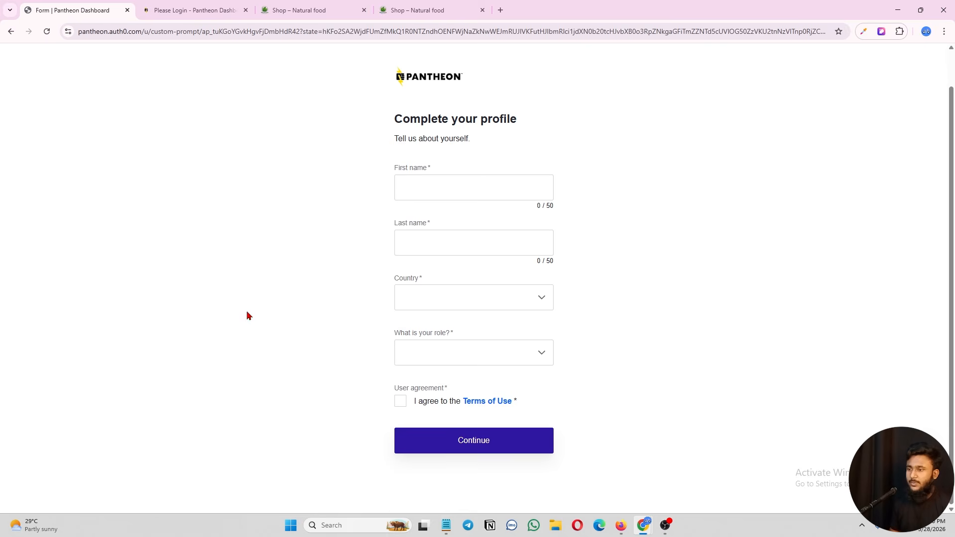
left_click(433, 188)
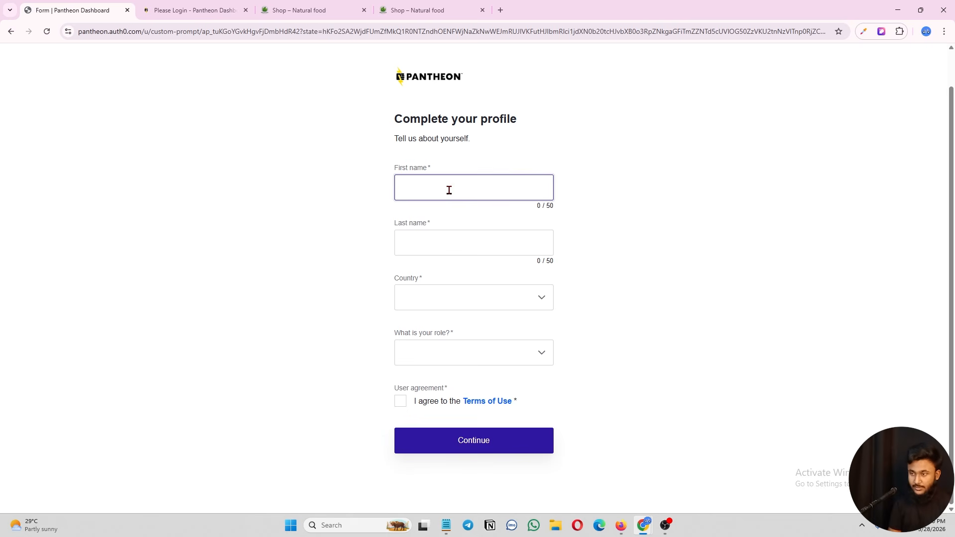
left_click(430, 241)
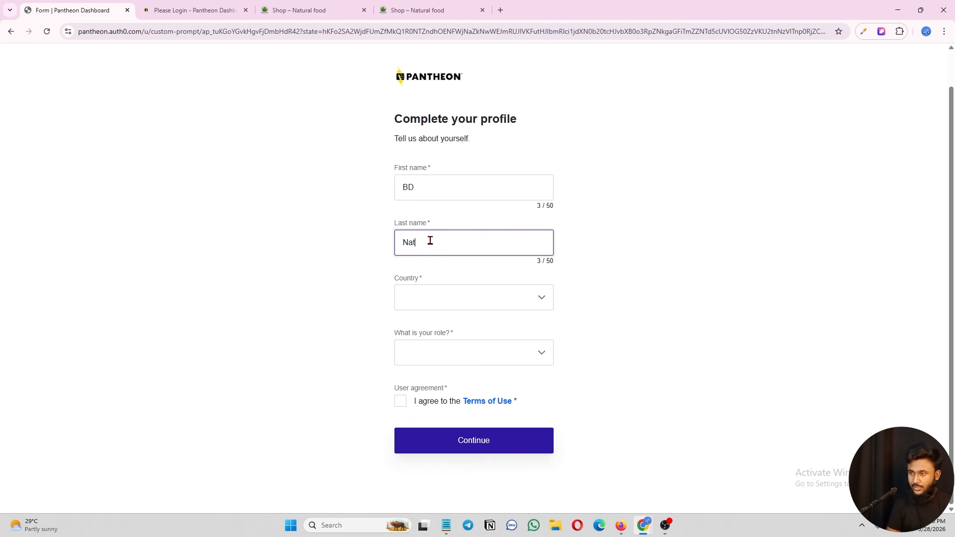
type("ural")
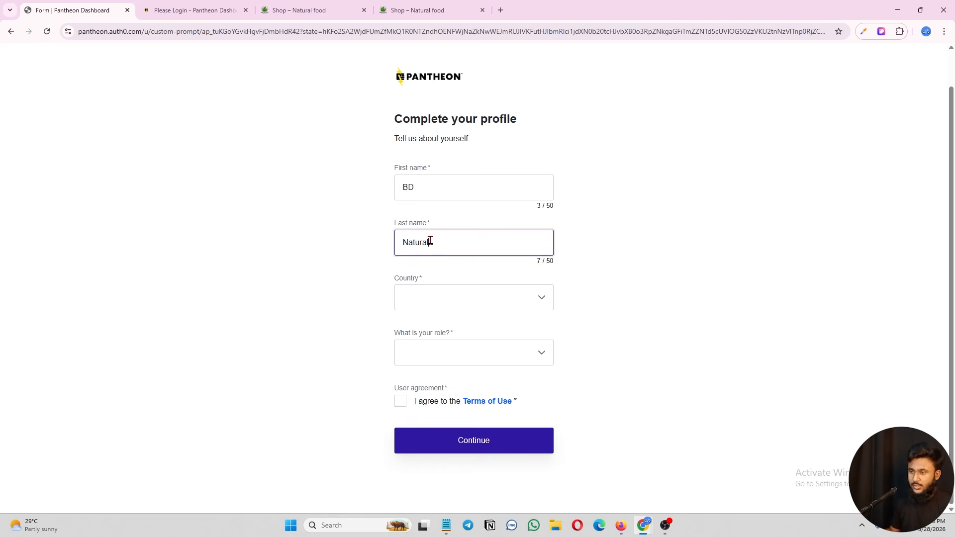
left_click(459, 309)
type("ban")
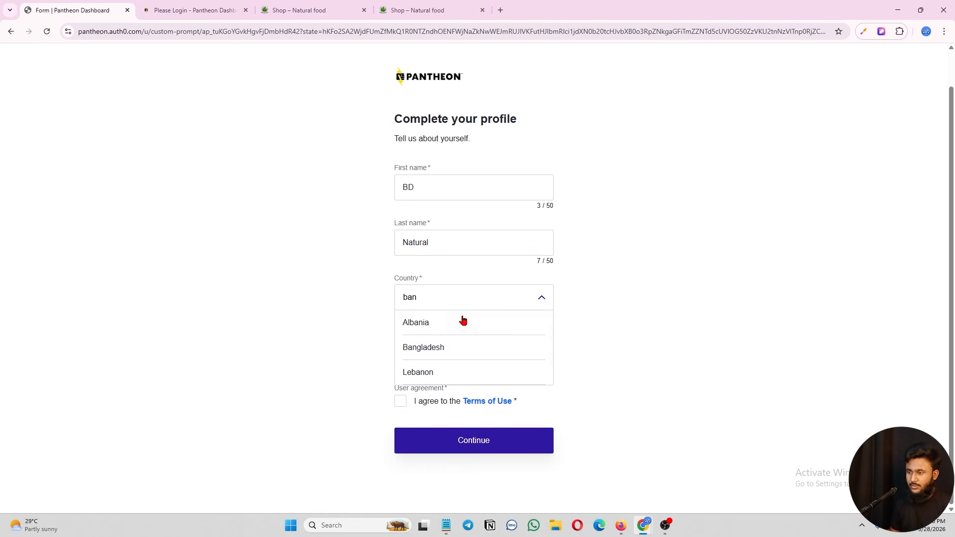
left_click(456, 347)
- Set the role to Business Owner / Executive, agree to the Terms of Use, and complete the profile with marketing communications opted in
left_click(446, 352)
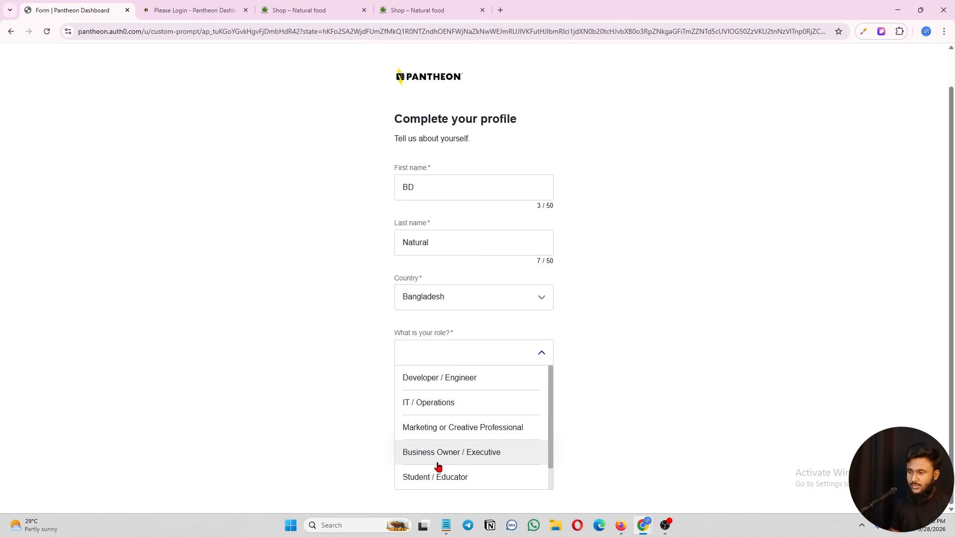
left_click(473, 453)
left_click(402, 403)
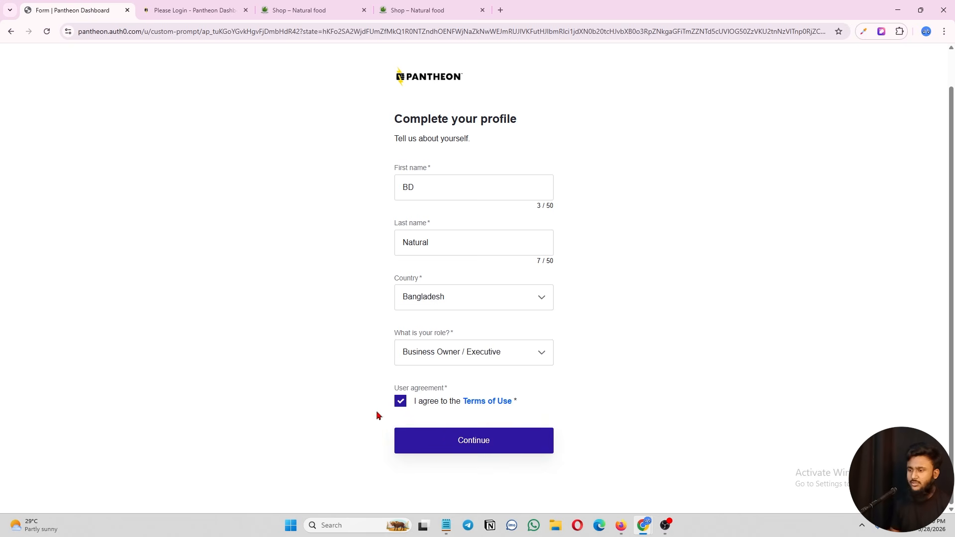
left_click(504, 442)
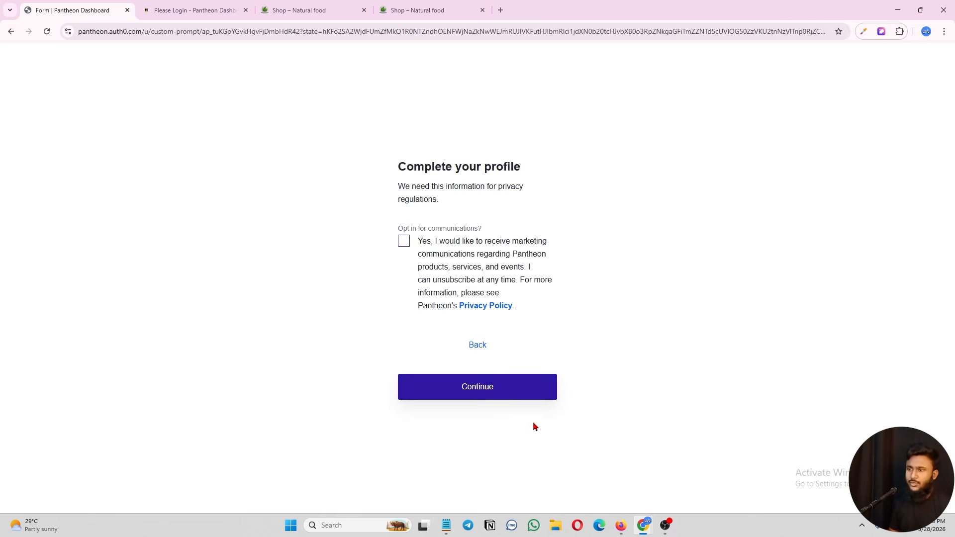
left_click(404, 242)
left_click(501, 398)
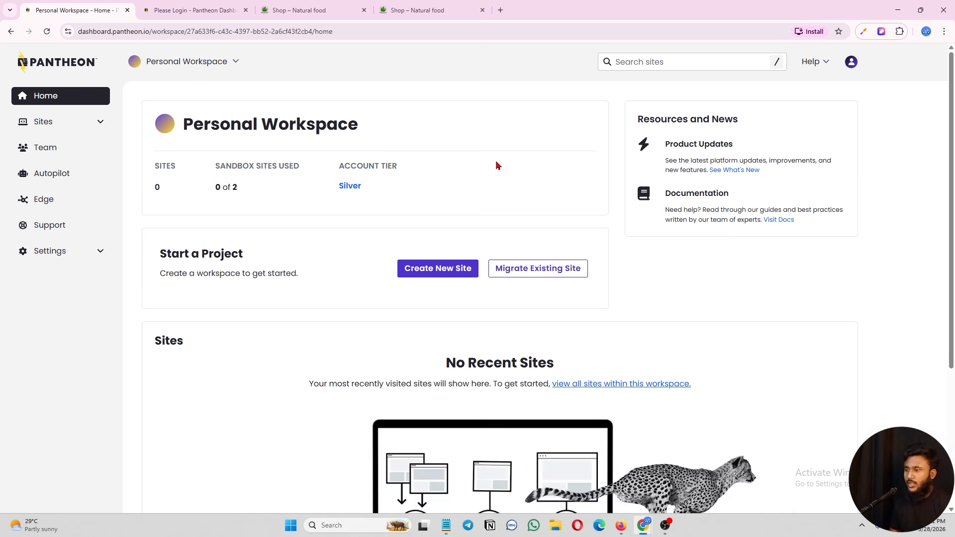
- Look over the Personal Workspace home page and start creating a new WordPress site
scroll(407, 319, "down", 4)
scroll(507, 409, "up", 4)
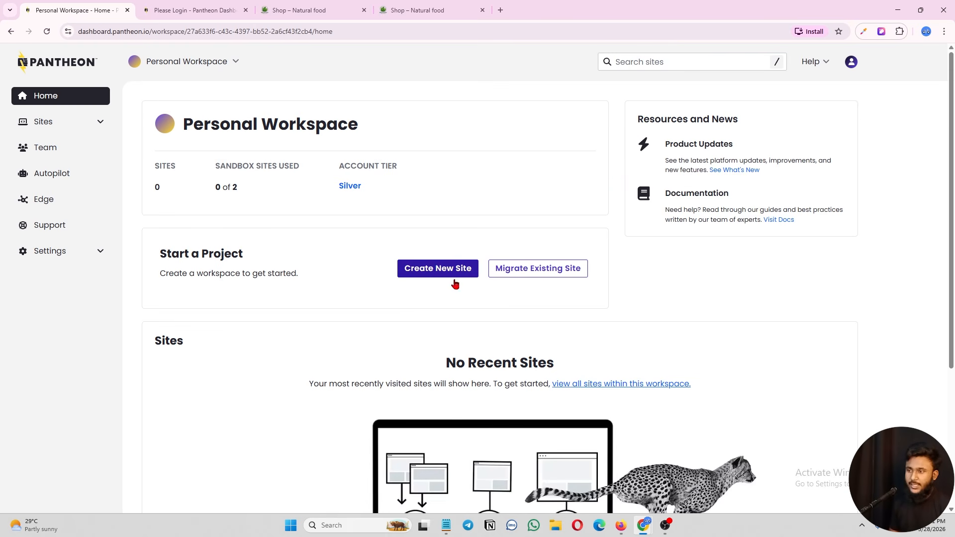
scroll(371, 380, "down", 4)
scroll(382, 382, "up", 4)
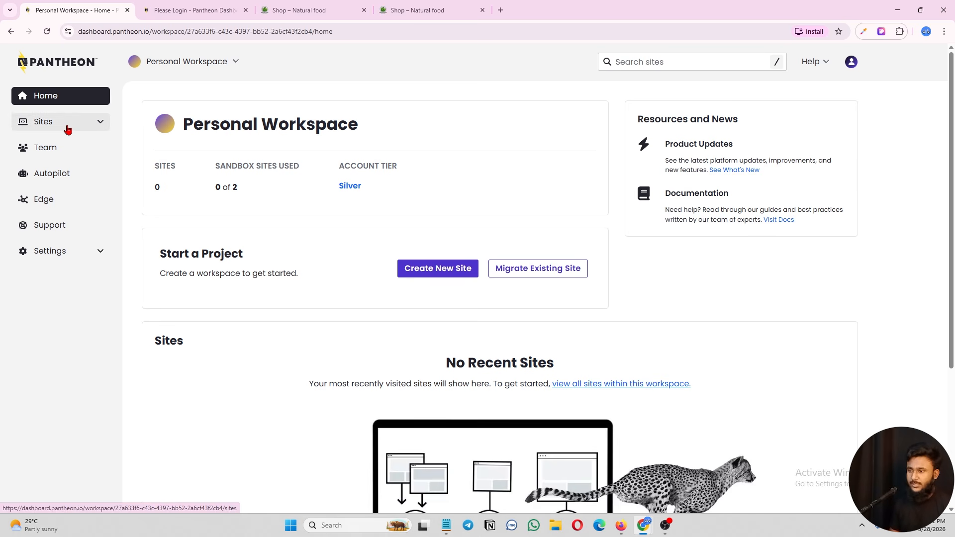
left_click(436, 269)
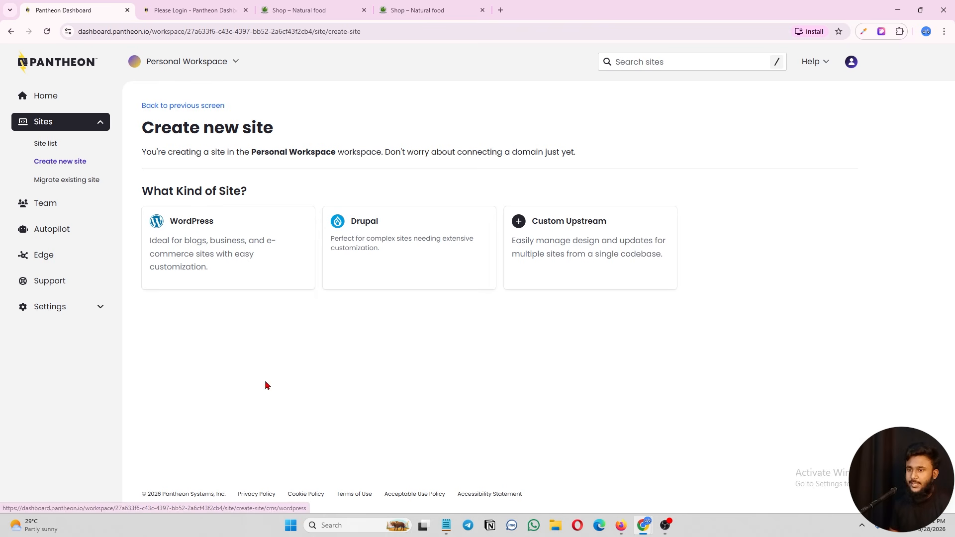
left_click(218, 247)
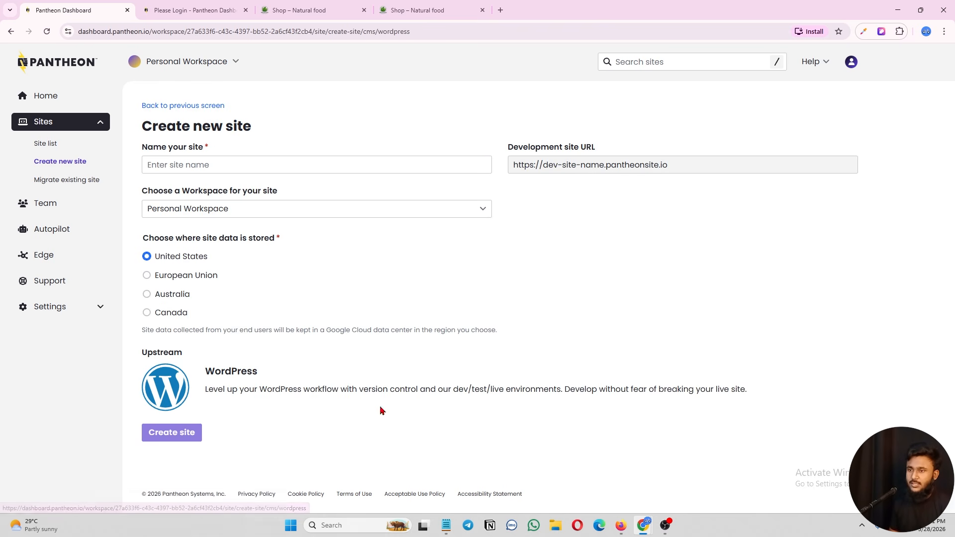
- Name the new site "Bd Natural" and keep Personal Workspace as its workspace
left_click(243, 167)
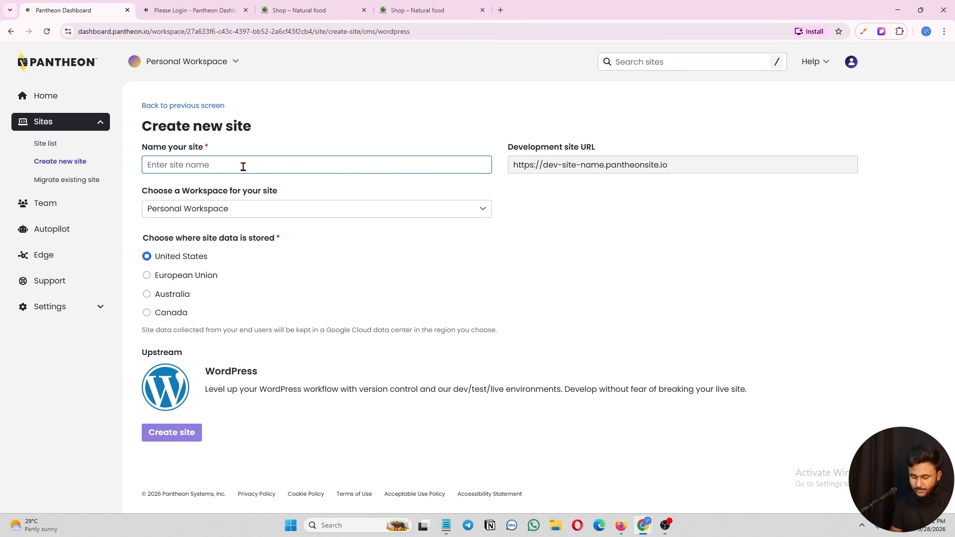
type("Bd")
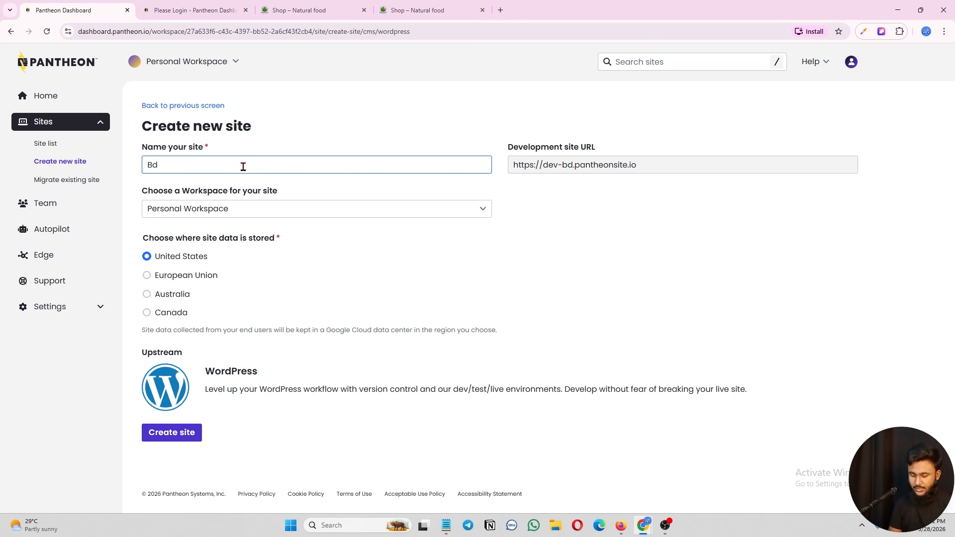
type(" Natural")
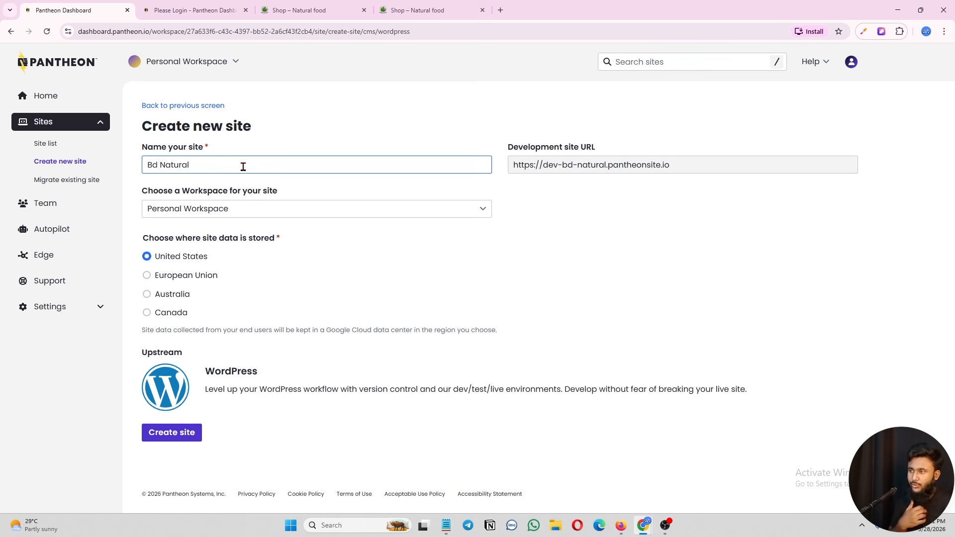
left_click(324, 213)
left_click(324, 213)
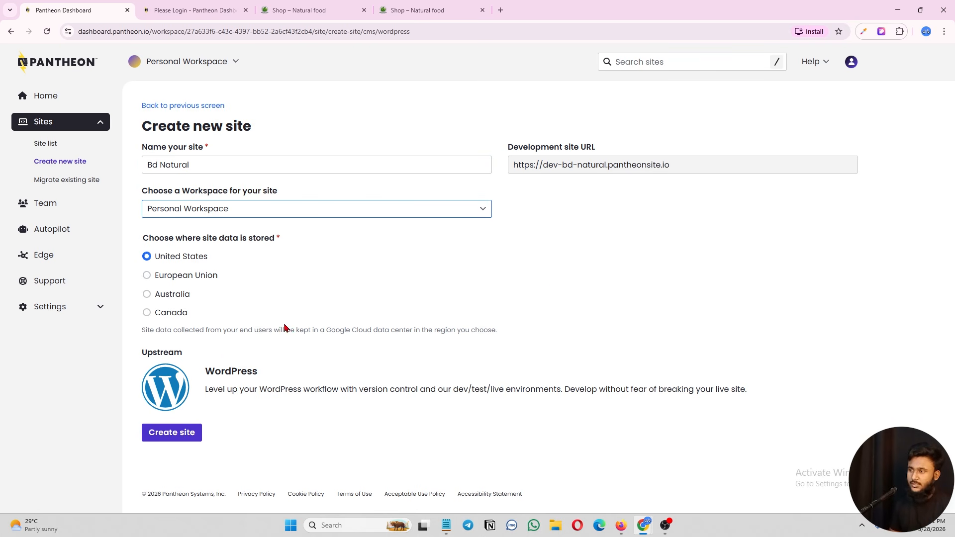
- Create the Bd Natural site with United States data storage, confirm Personal Workspace, and look over the deployed site's dashboard
left_click(195, 437)
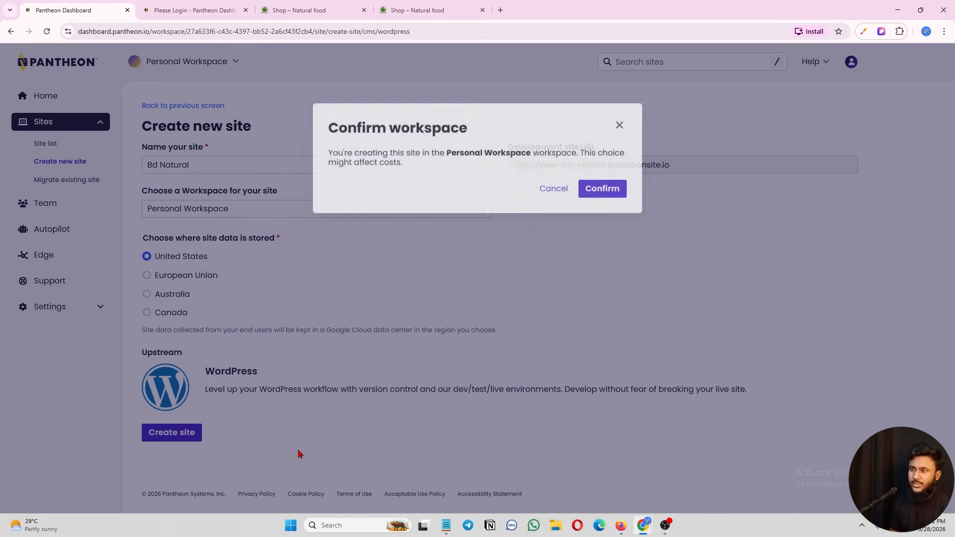
left_click(603, 199)
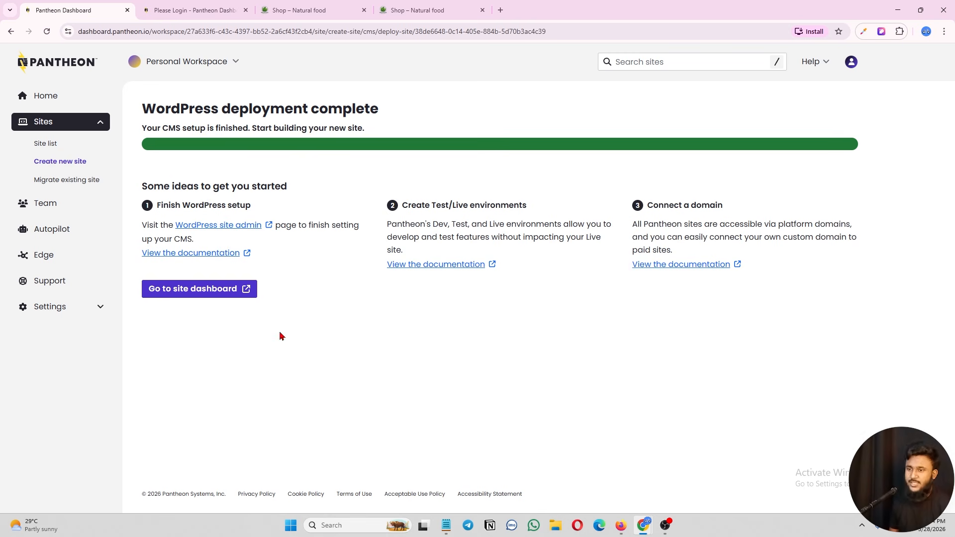
left_click(227, 295)
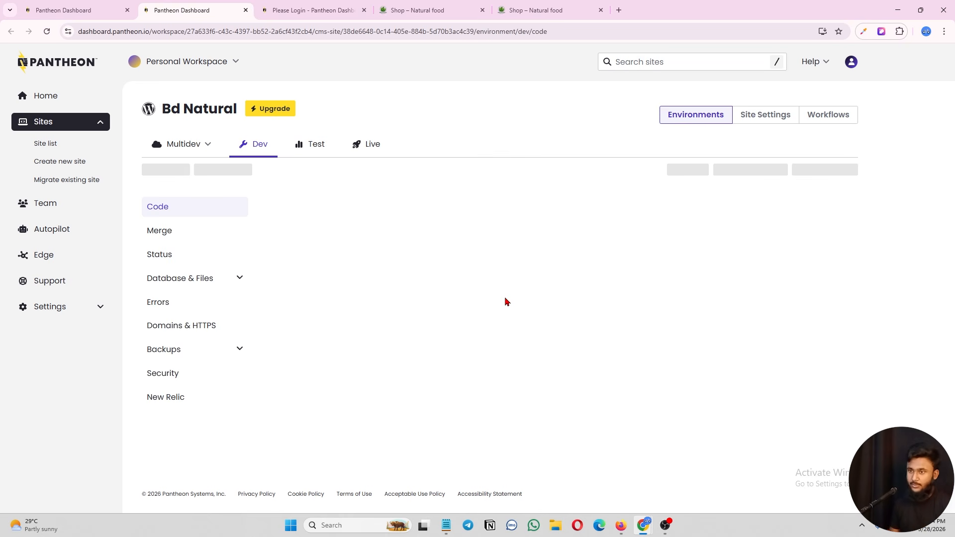
scroll(249, 388, "down", 2)
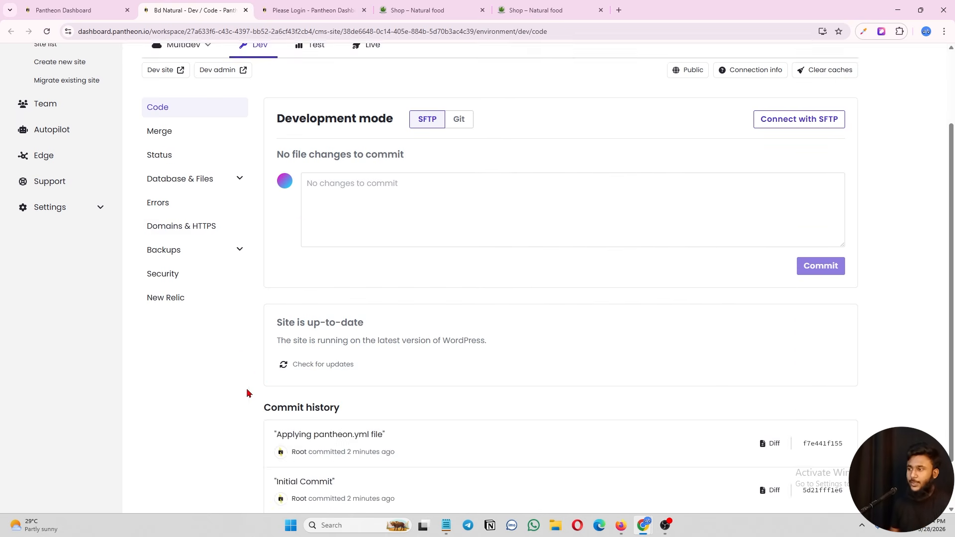
scroll(259, 391, "up", 2)
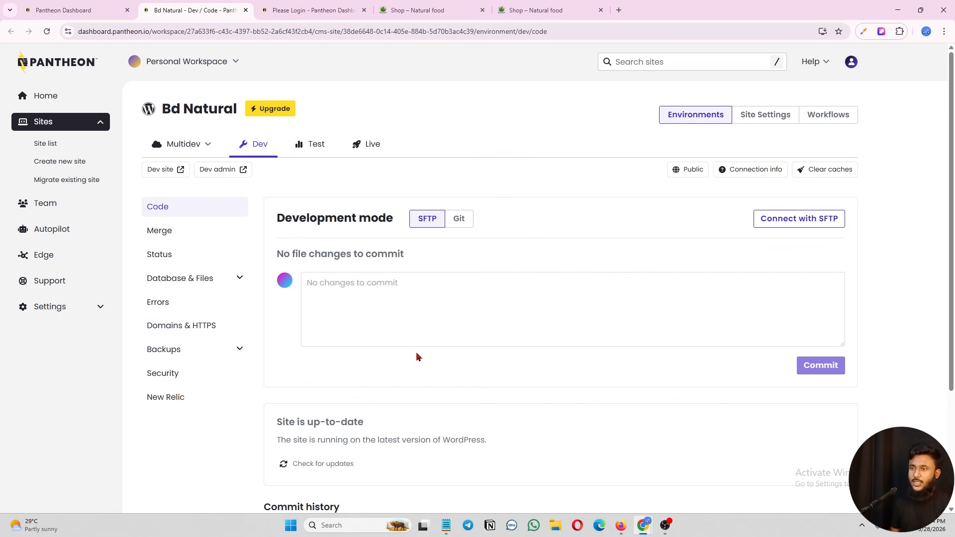
- Open the Dev environment's WordPress admin in a separate tab, continue past the sandbox notice, and accept English (United States) as the installation language
right_click(219, 178)
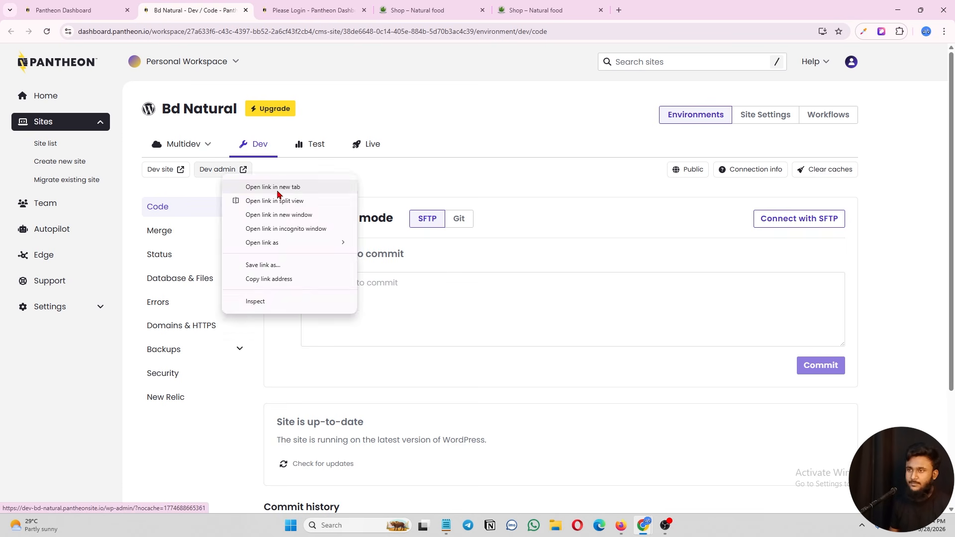
left_click(278, 189)
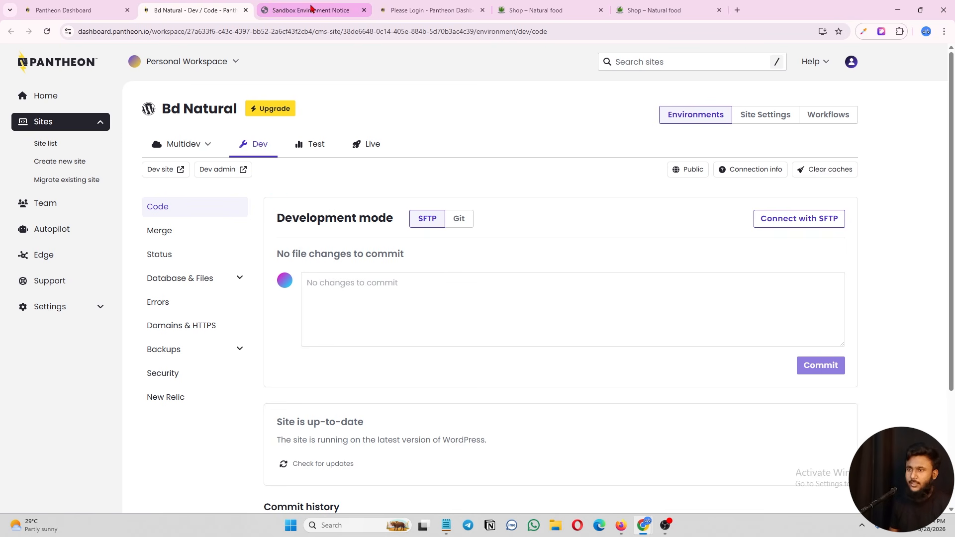
left_click(312, 10)
left_click_drag(327, 233, 622, 254)
left_click(543, 275)
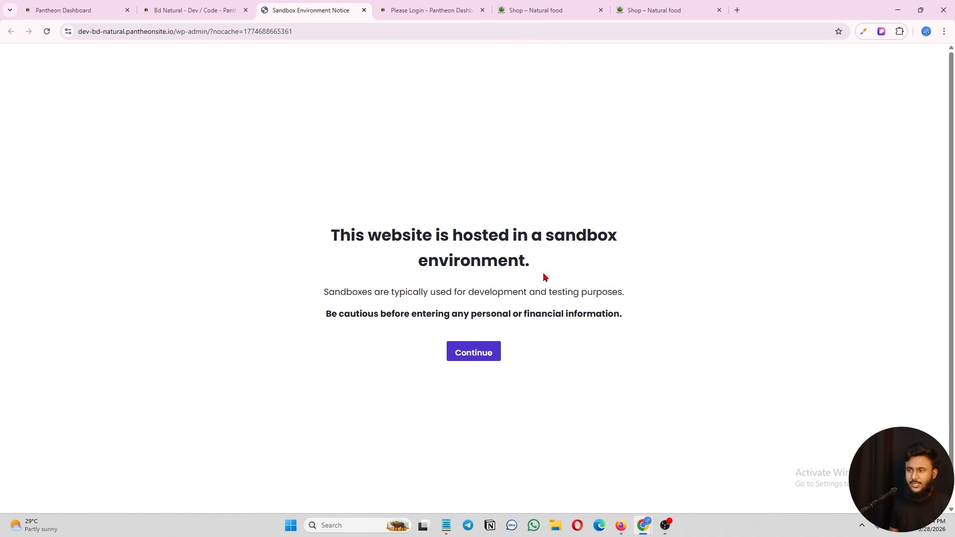
left_click(490, 354)
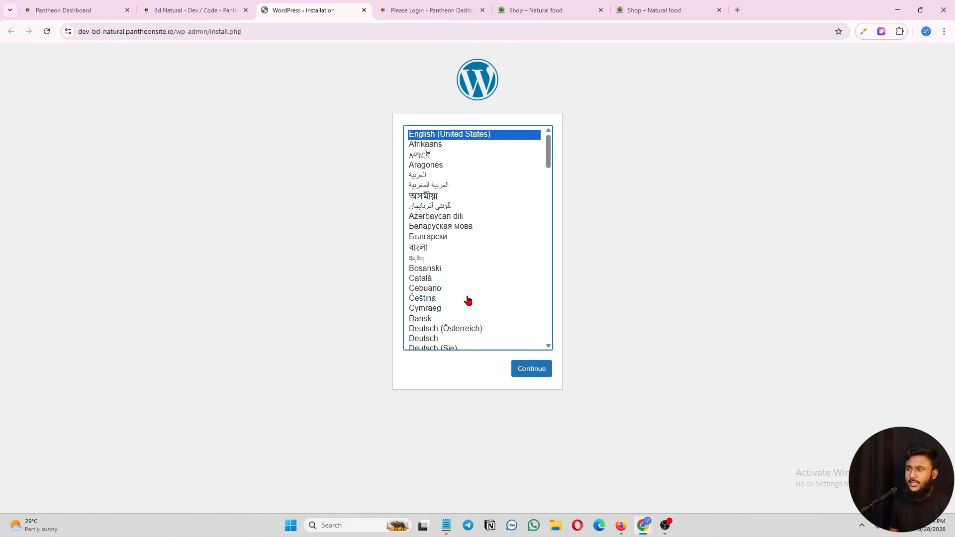
left_click(539, 374)
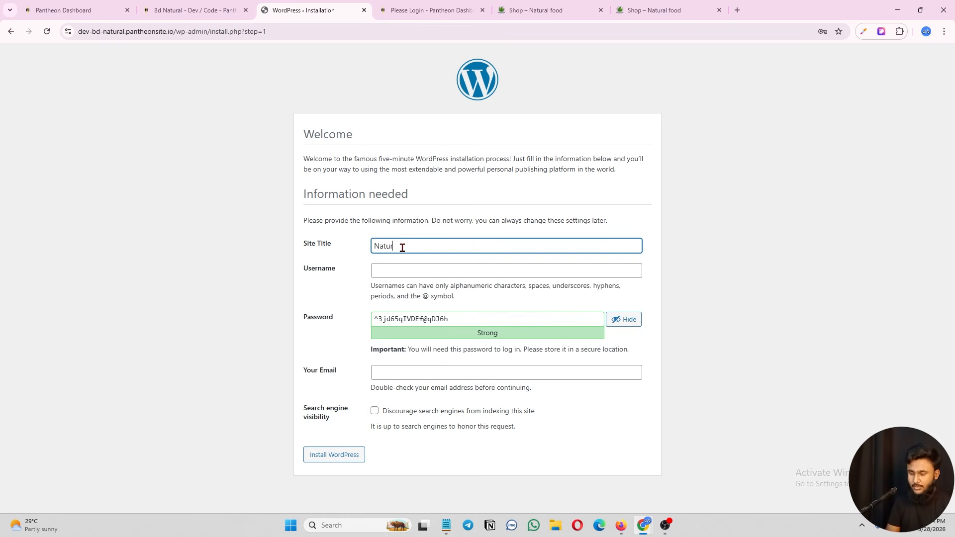
- Set the site title to "Natural BD" and fill the username with the temporary email address copied from the Notepad notes
type("Natural BD")
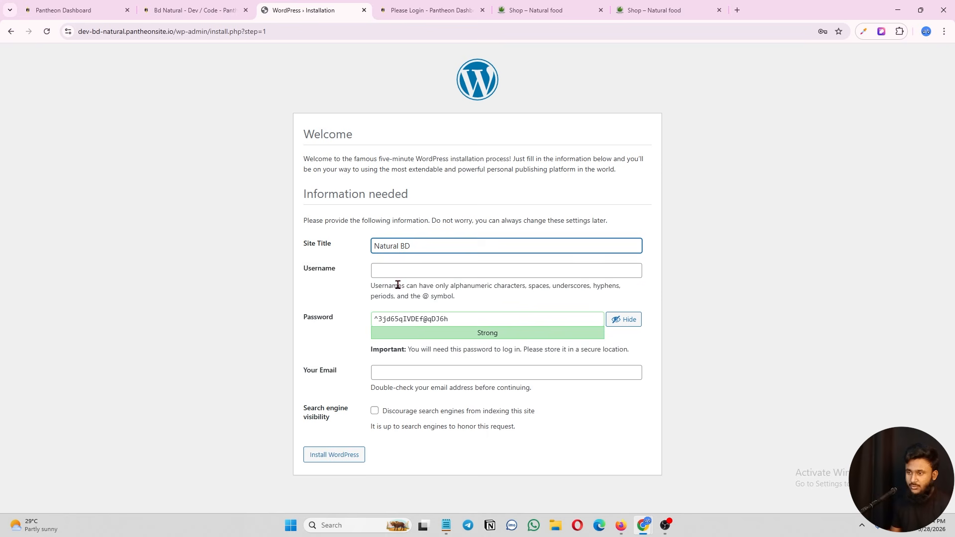
left_click(399, 276)
left_click(447, 525)
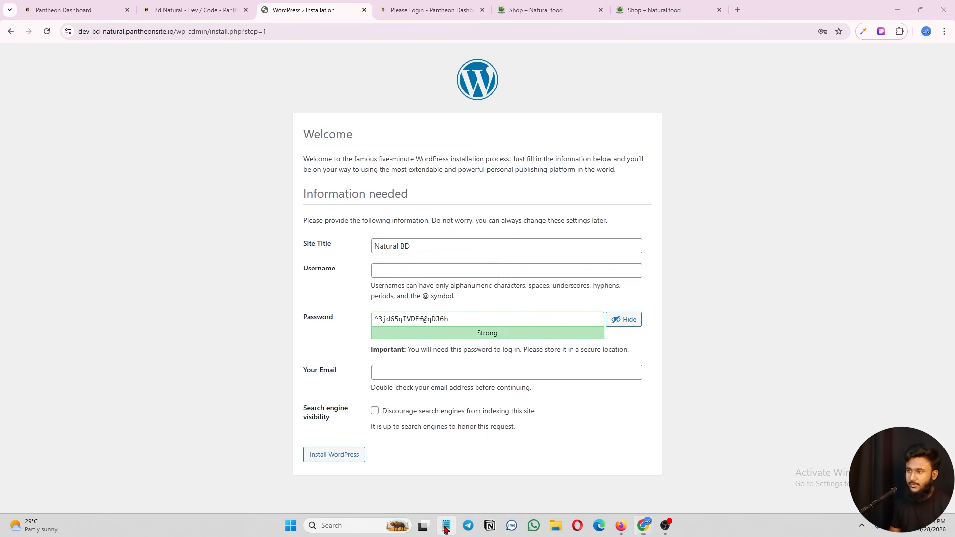
left_click(627, 144)
left_click_drag(627, 116, 519, 120)
key("ctrl+c")
left_click(424, 271)
key("ctrl+v")
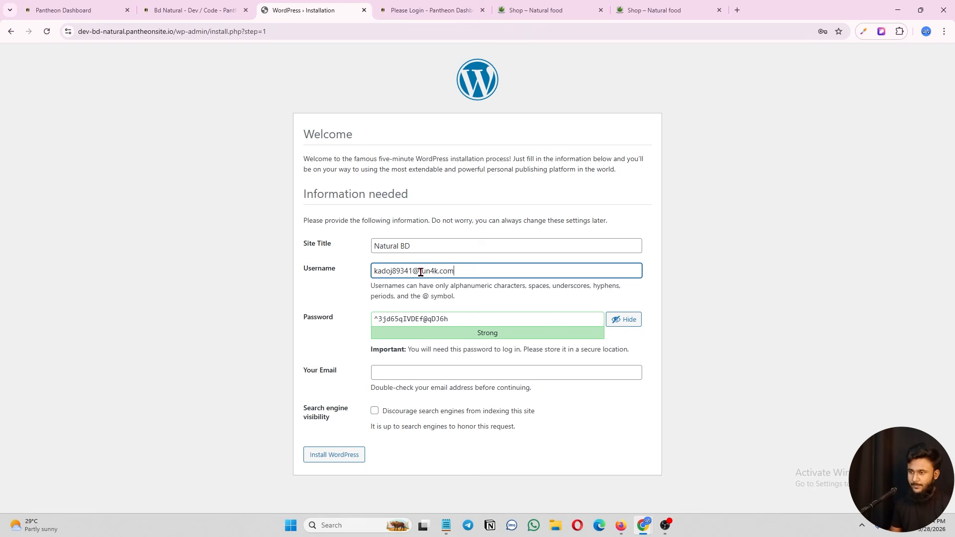
- Replace the generated WordPress password with the account password copied from the Notepad notes
left_click(446, 525)
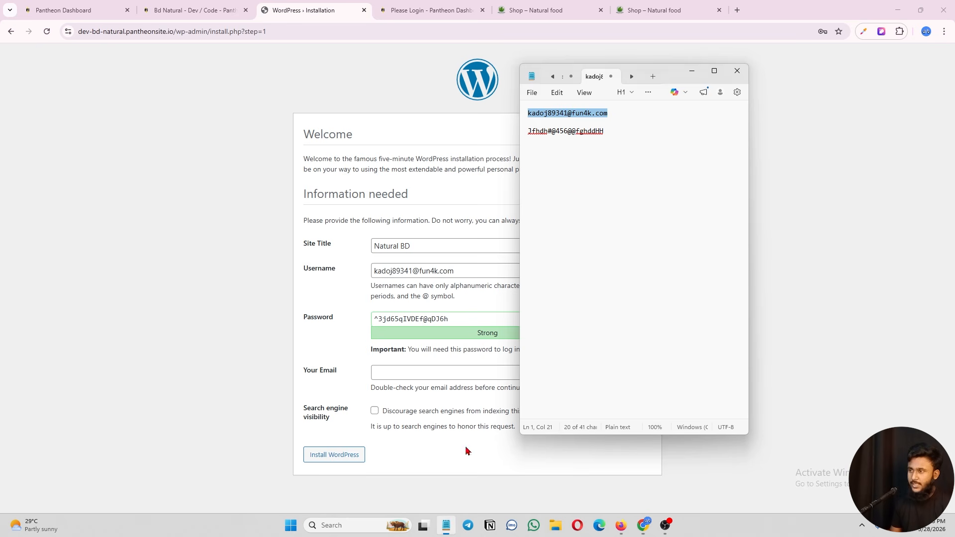
left_click(586, 141)
left_click_drag(604, 132, 519, 129)
key("ctrl+c")
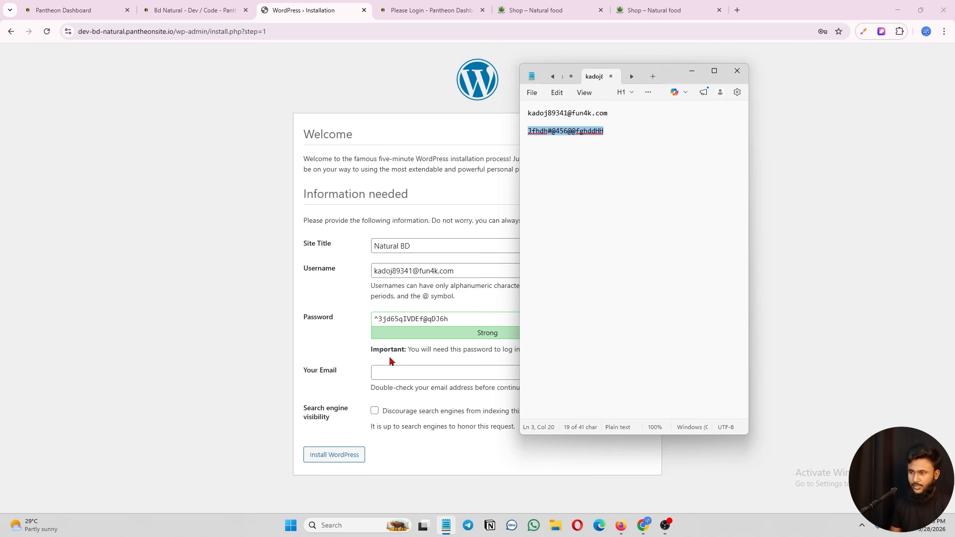
left_click(431, 318)
key("ctrl+a")
key("ctrl+v")
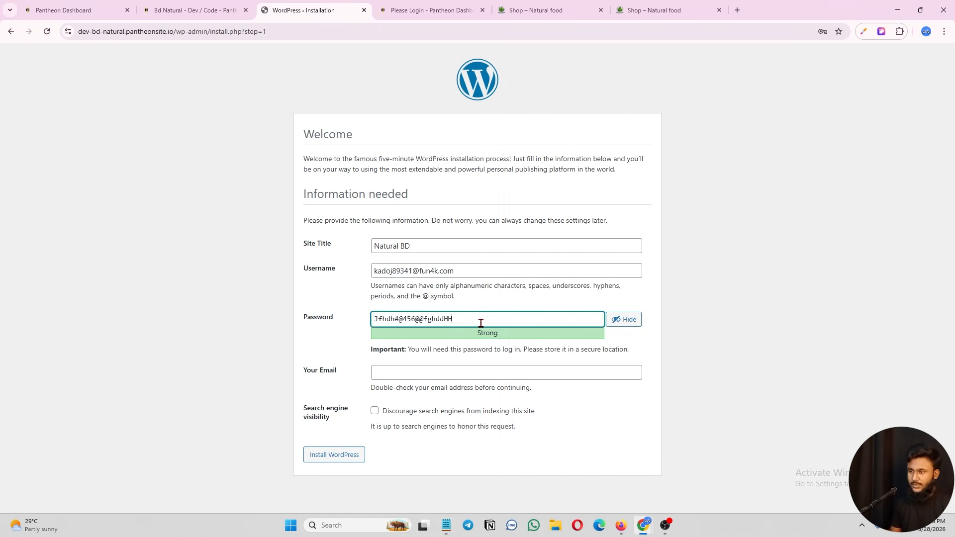
- Shorten the username to the part before the @ sign and record it beneath the password in the Notepad notes
left_click_drag(461, 271, 418, 271)
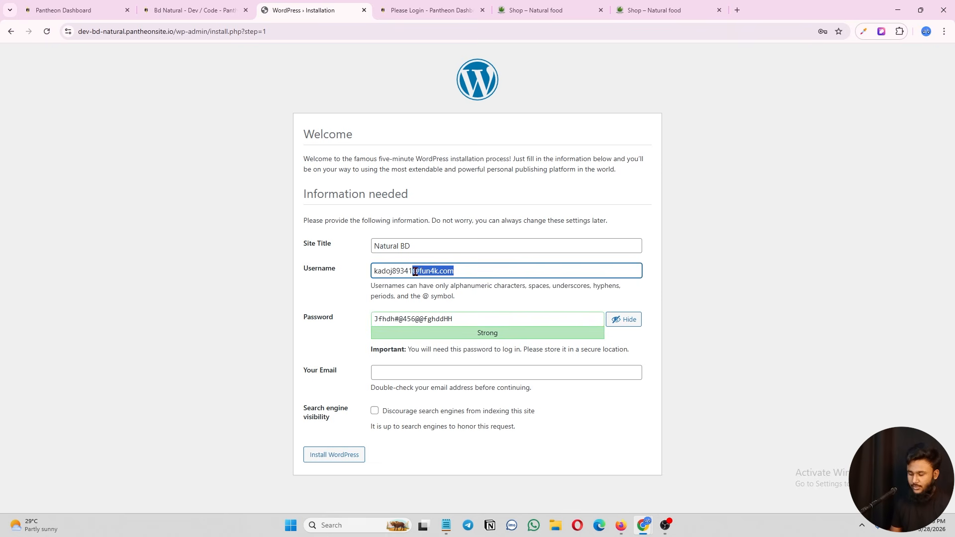
key("BackSpace")
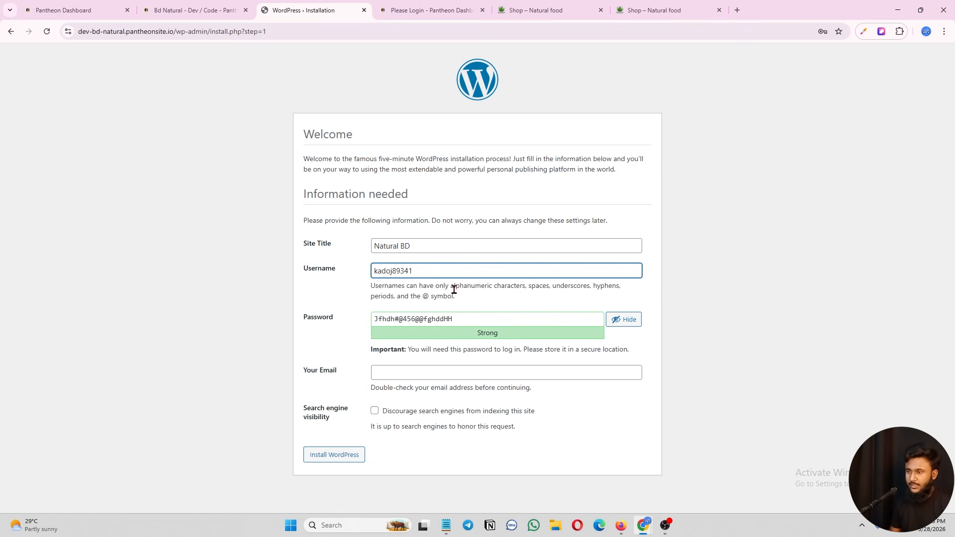
left_click_drag(420, 275, 341, 271)
key("ctrl+c")
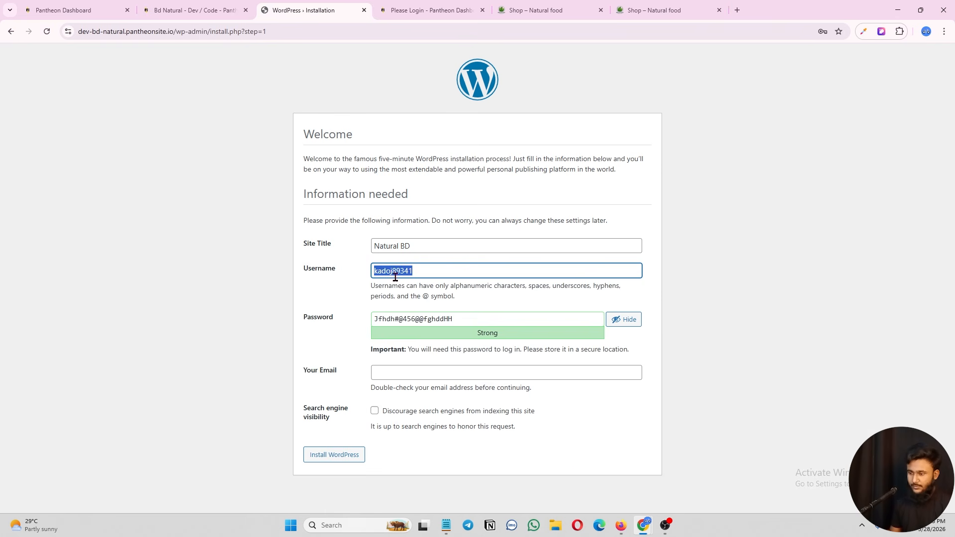
left_click(446, 526)
left_click(610, 134)
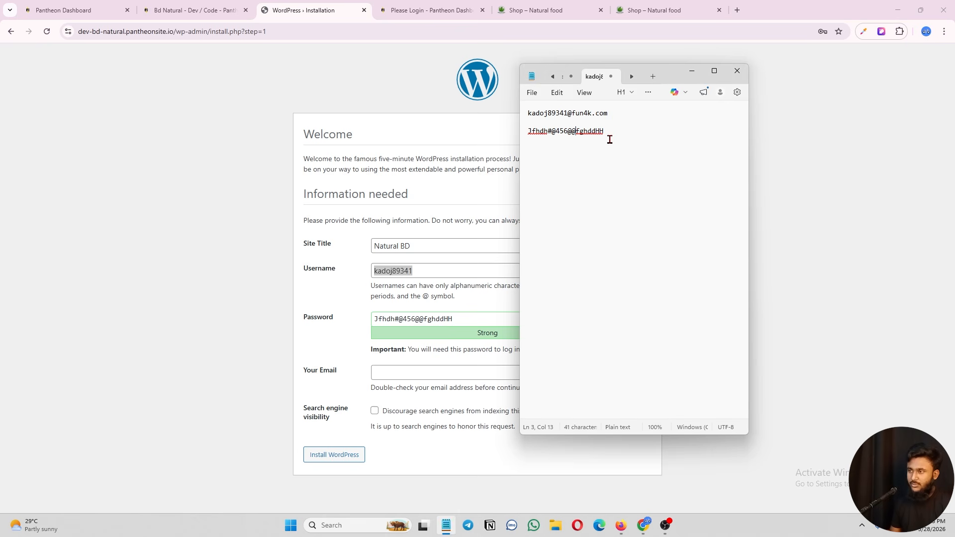
key("Return")
key("Return")
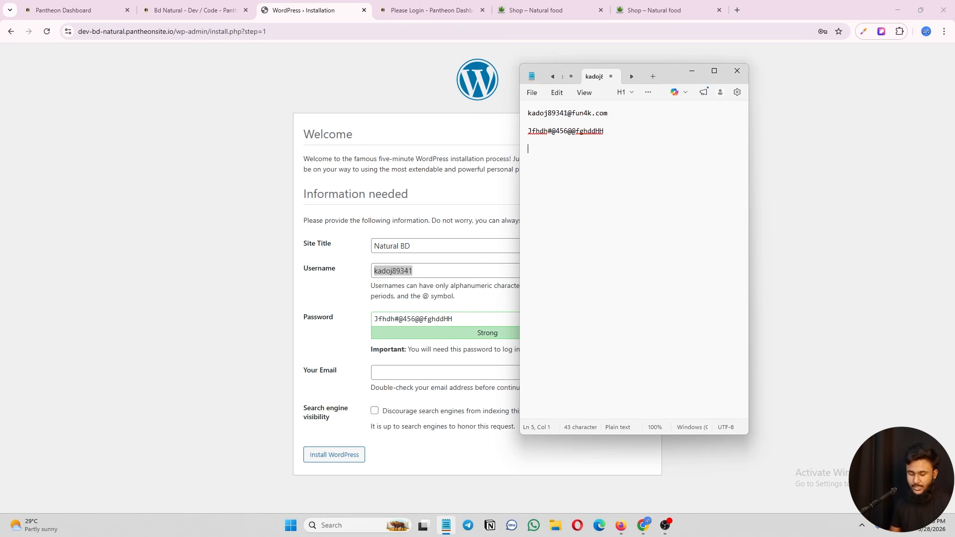
key("ctrl+v")
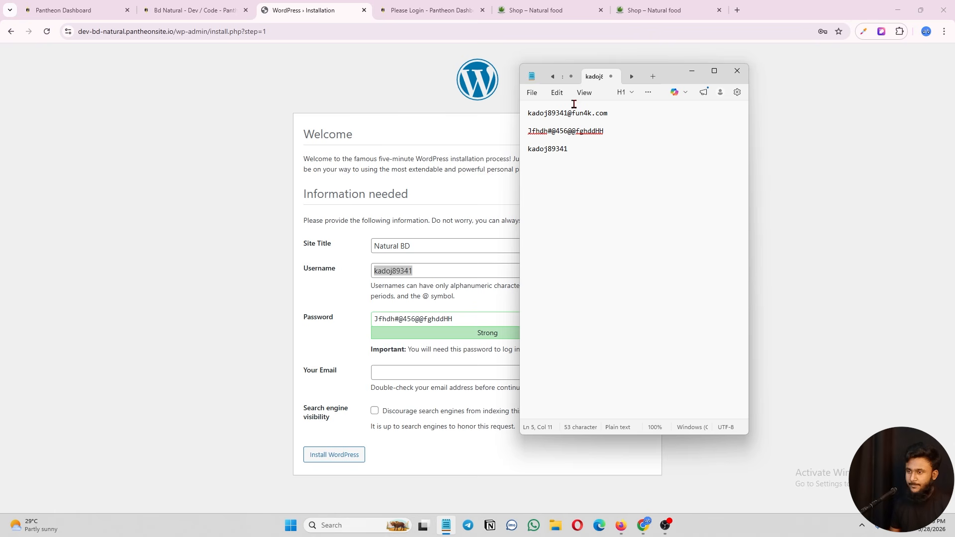
- Copy the temporary email address from the Notepad notes into the WordPress installation form's email field
left_click(371, 301)
left_click(413, 372)
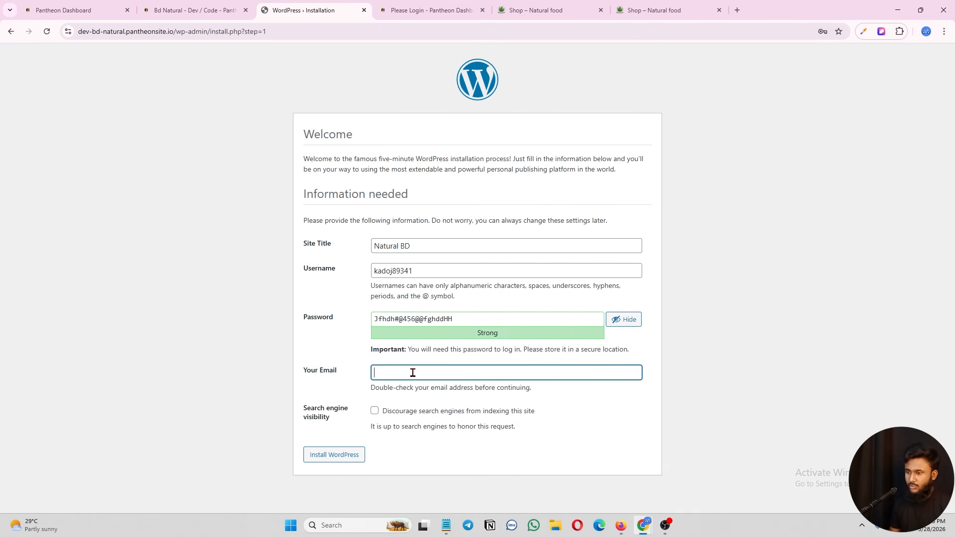
left_click(446, 526)
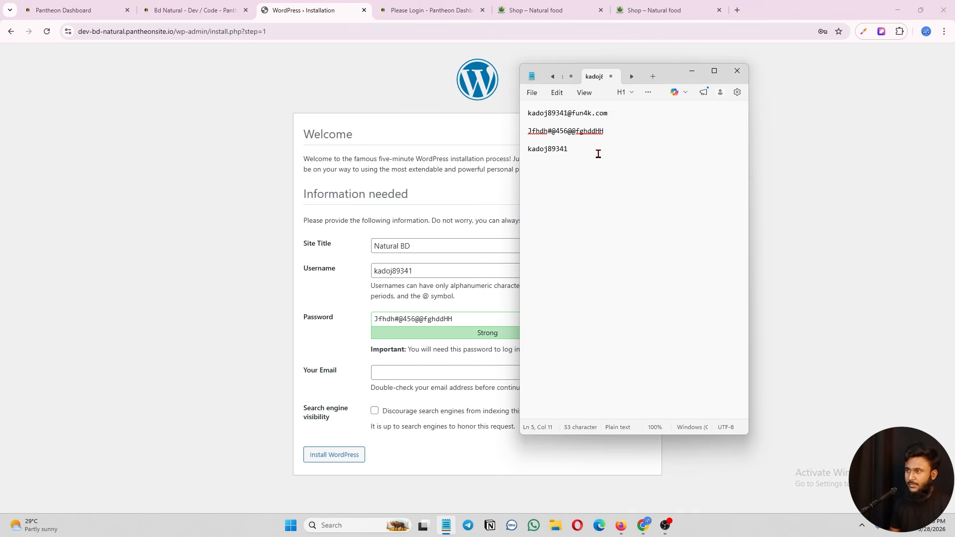
left_click_drag(607, 113, 511, 114)
key("ctrl+c")
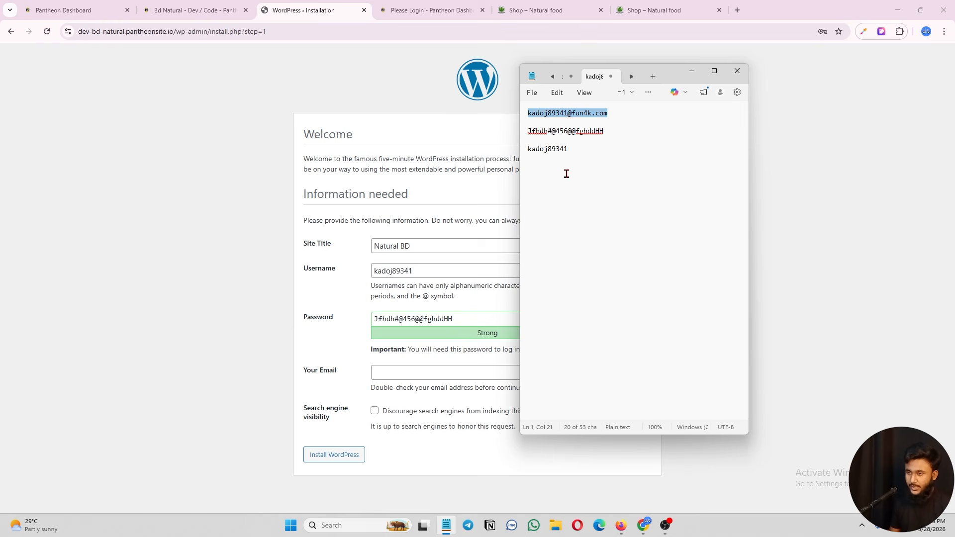
left_click(405, 372)
key("ctrl+v")
- Install WordPress with search engines discouraged from indexing the site, and save the new login in the browser
left_click(375, 411)
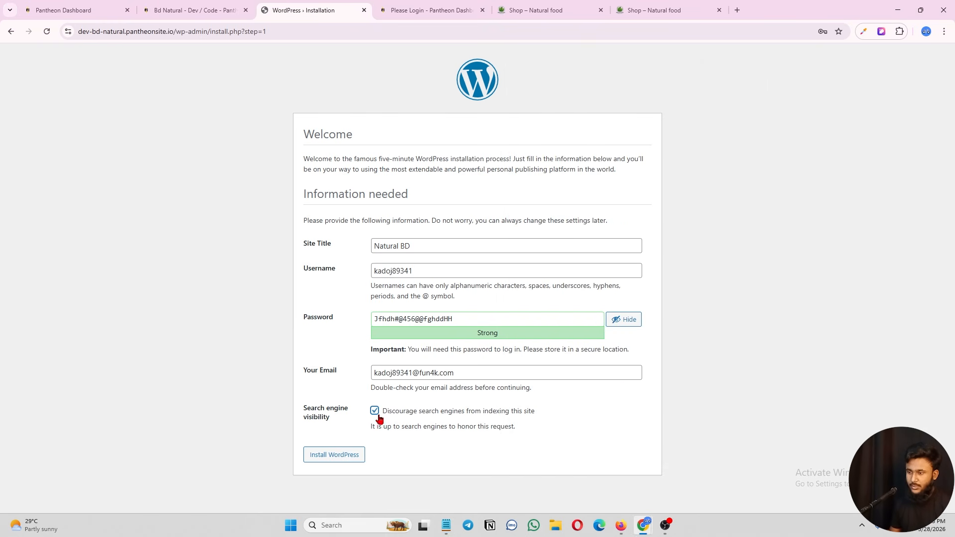
left_click(361, 457)
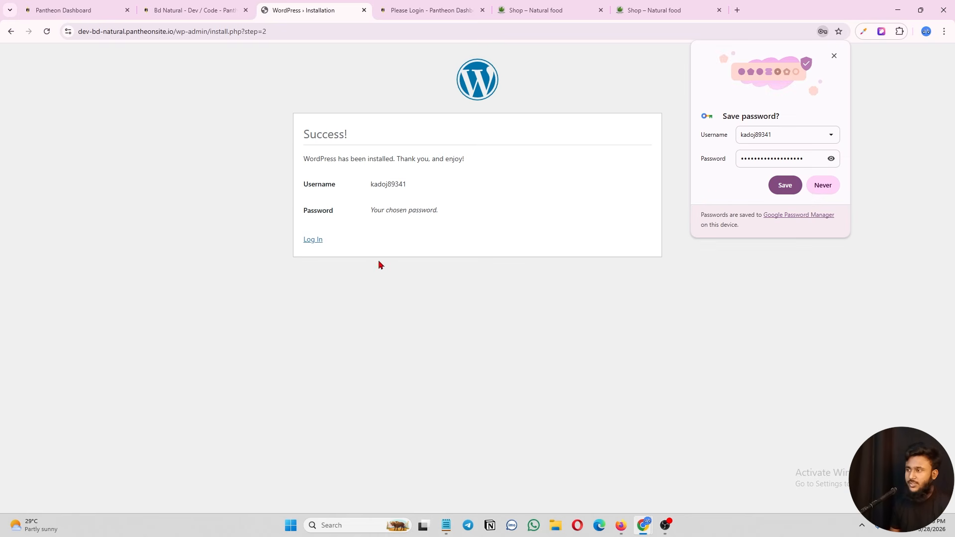
left_click(788, 185)
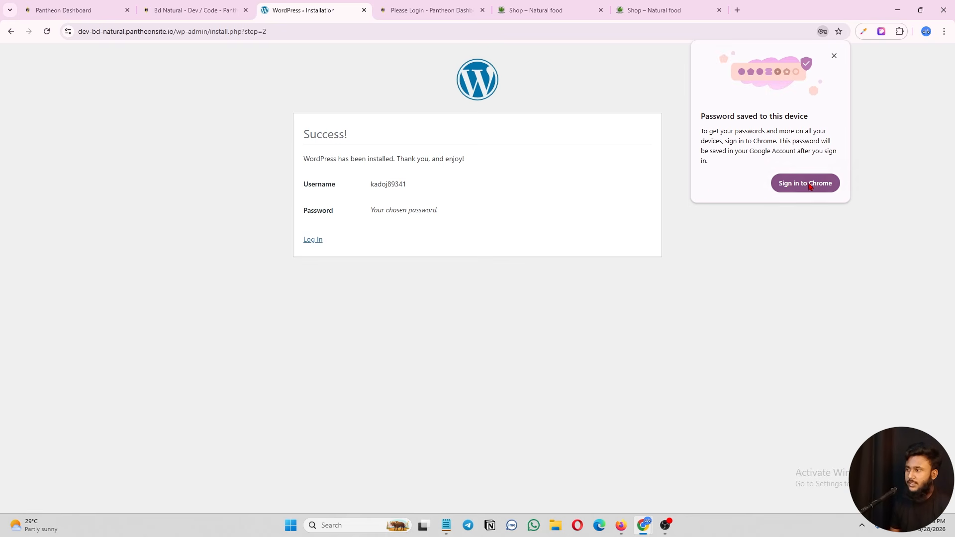
left_click(835, 56)
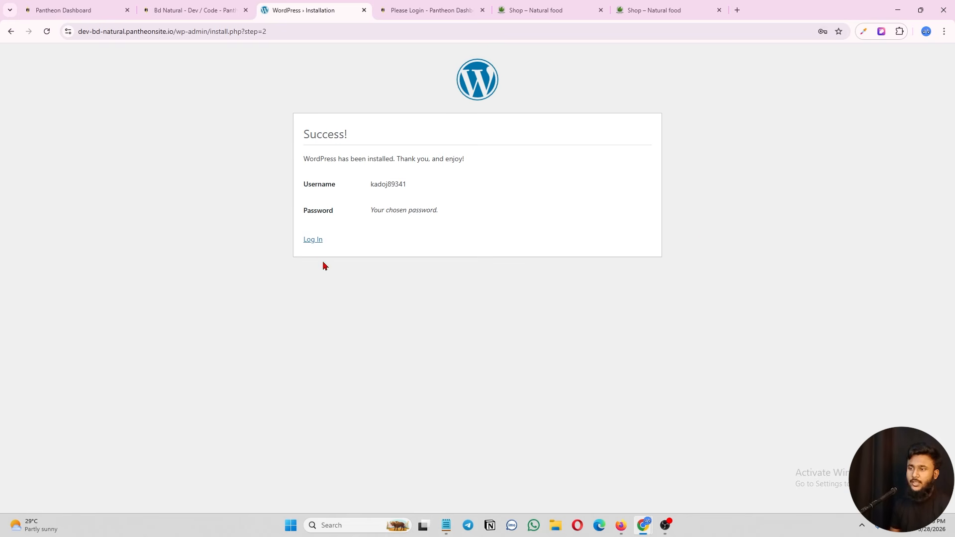
- Log in to the WordPress site with the saved username and password and Remember Me enabled, declining Windows Hello protection, and look over the dashboard
left_click(312, 240)
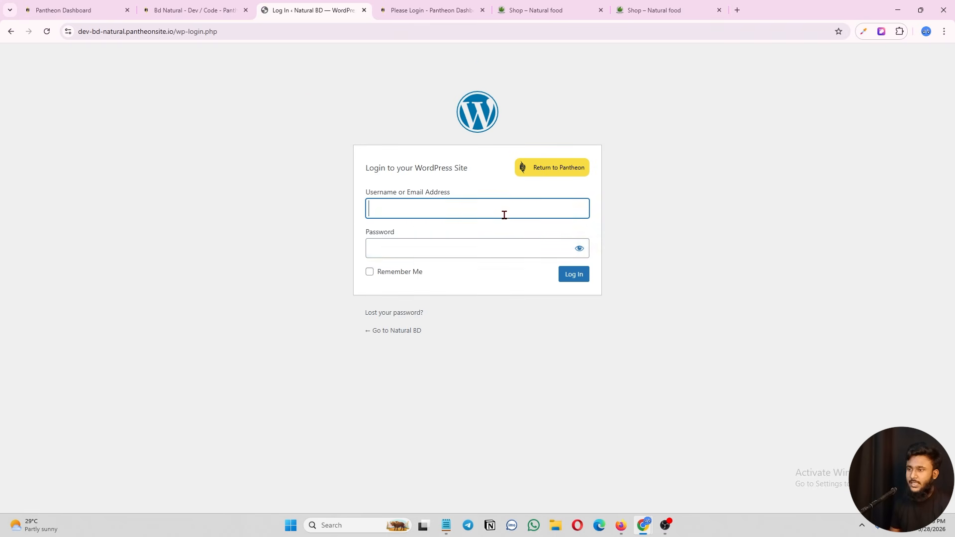
left_click(409, 214)
left_click(478, 177)
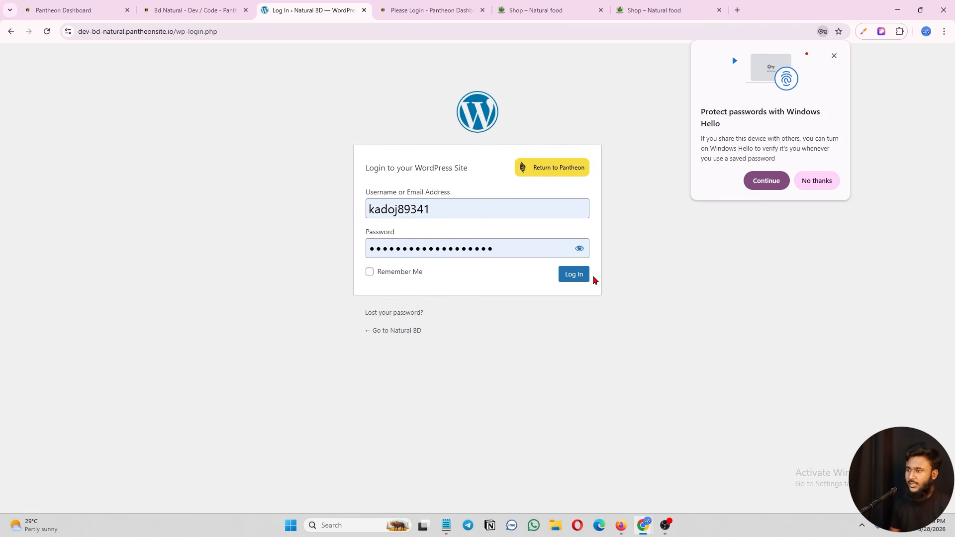
left_click(580, 248)
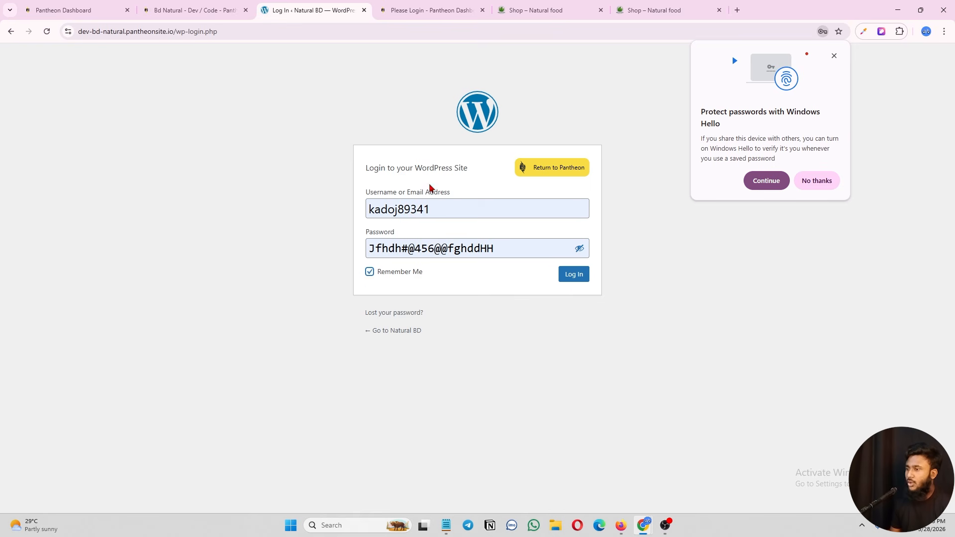
left_click(573, 280)
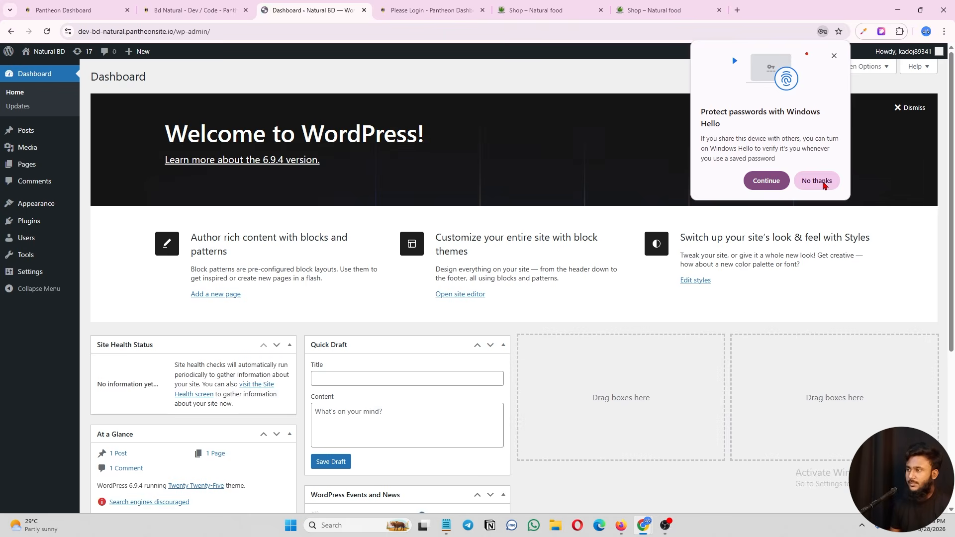
left_click(817, 181)
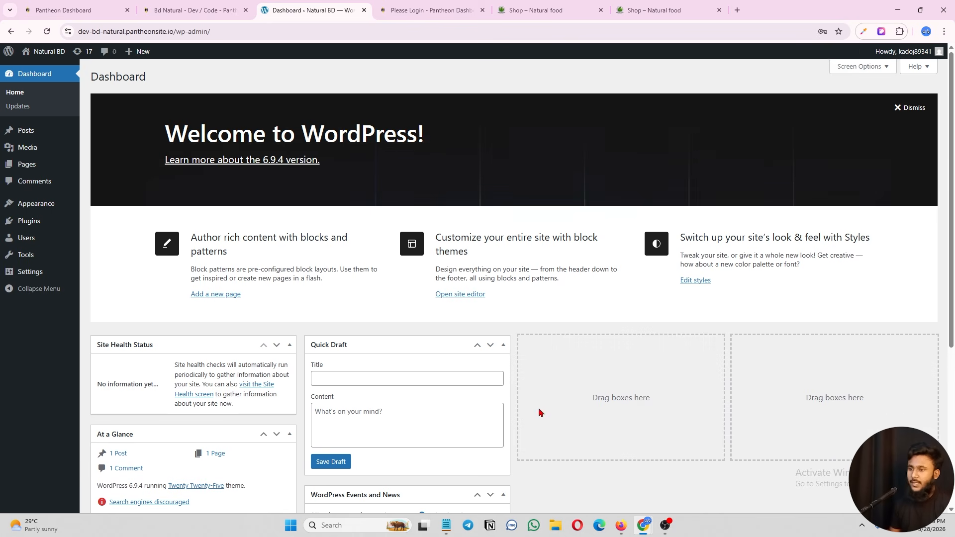
scroll(540, 415, "down", 5)
scroll(534, 403, "up", 5)
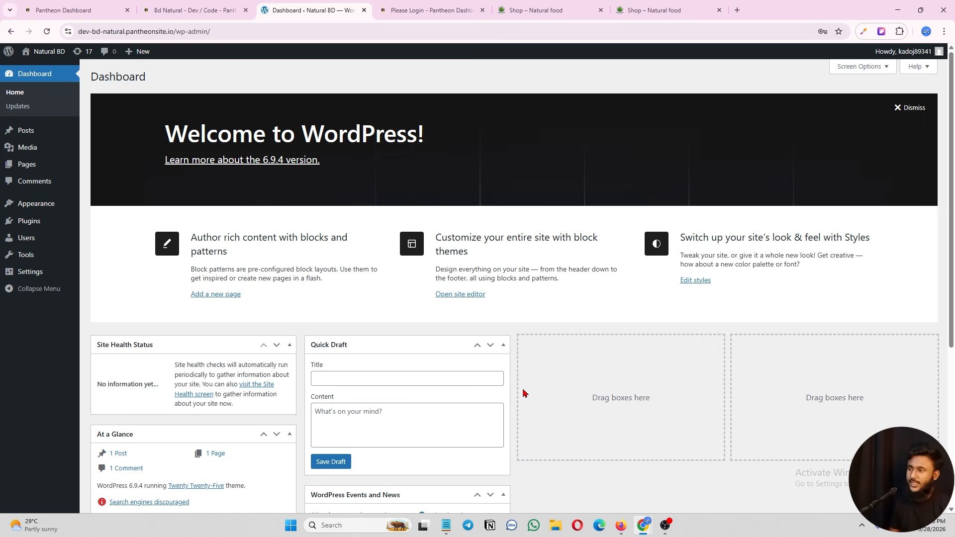
- Look over the dashboard's welcome panel and its widgets down to the end of the page
scroll(558, 325, "down", 5)
scroll(550, 362, "up", 5)
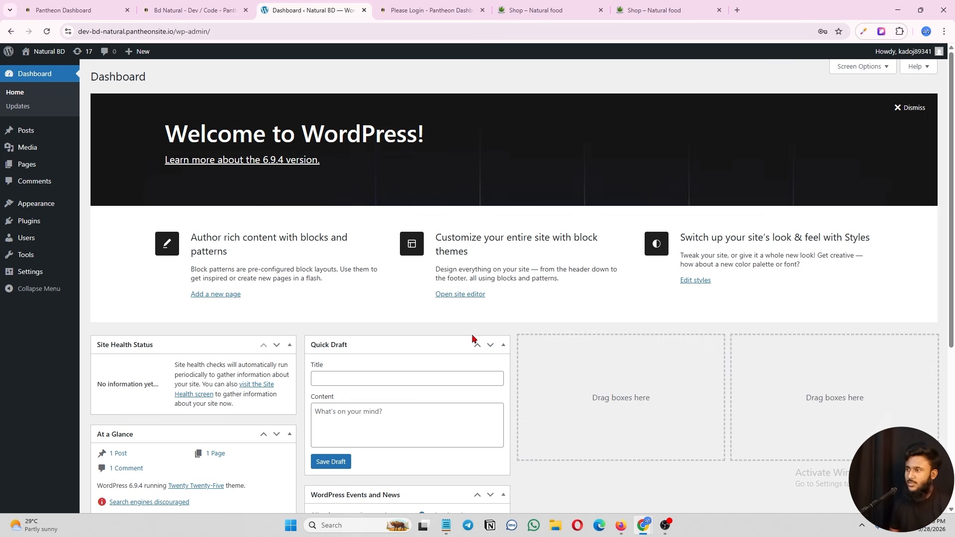
scroll(480, 356, "down", 5)
scroll(298, 378, "up", 5)
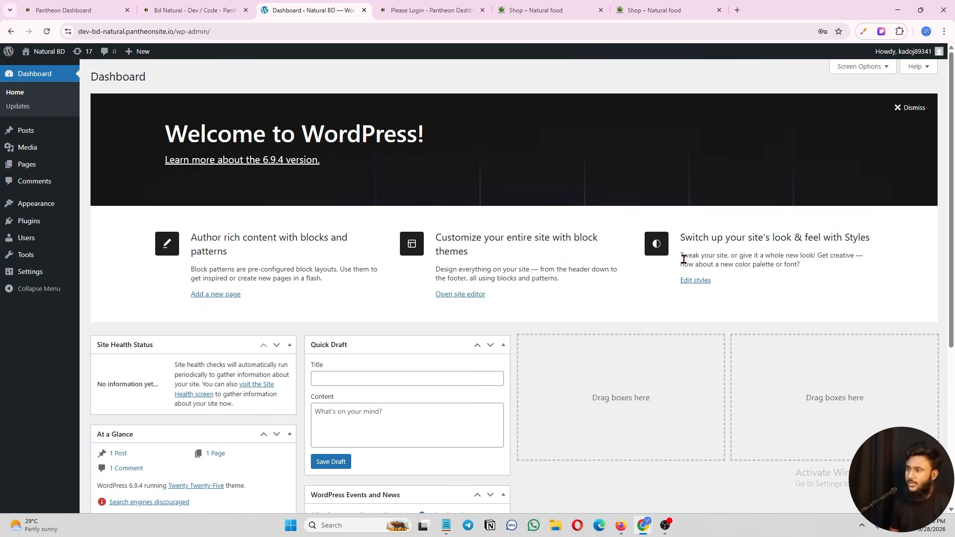
scroll(573, 415, "down", 5)
scroll(303, 292, "up", 5)
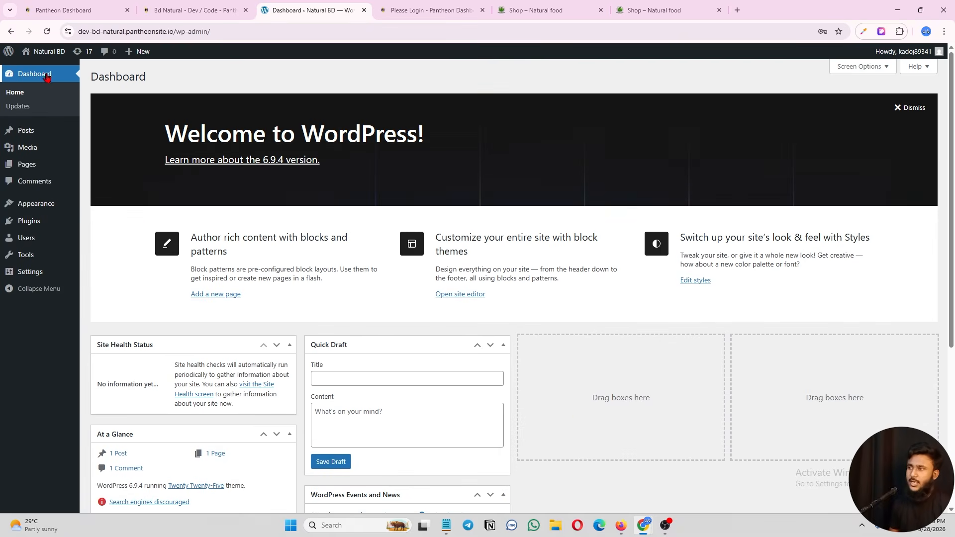
scroll(299, 342, "down", 5)
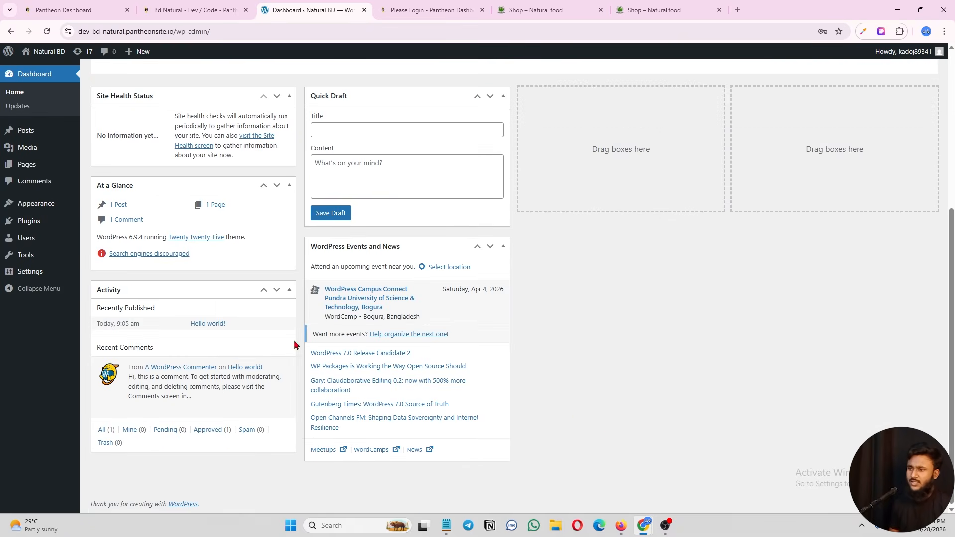
scroll(674, 196, "up", 5)
- Hide Site Health Status, At a Glance, Activity, Quick Draft, WordPress Events and News, and Welcome from the dashboard's screen elements
left_click(879, 72)
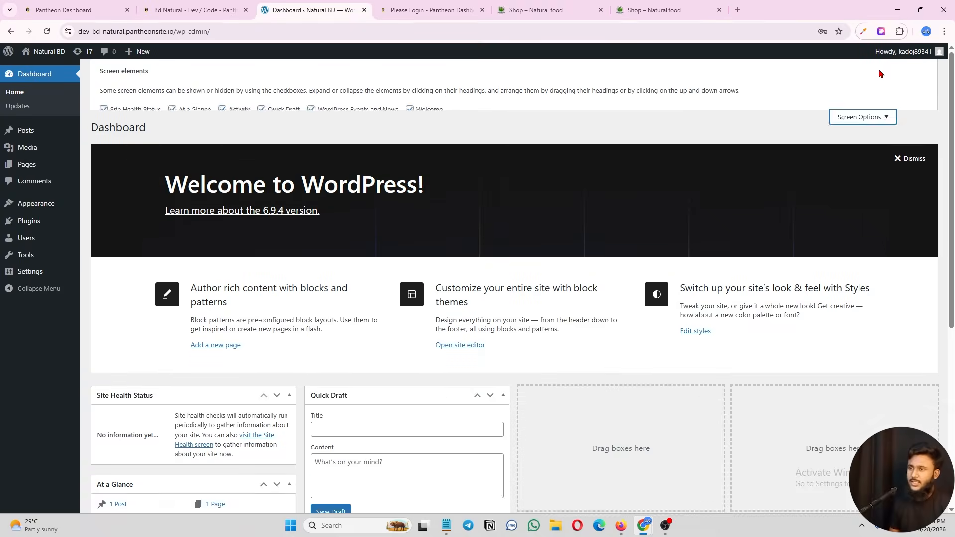
left_click(104, 111)
left_click(172, 111)
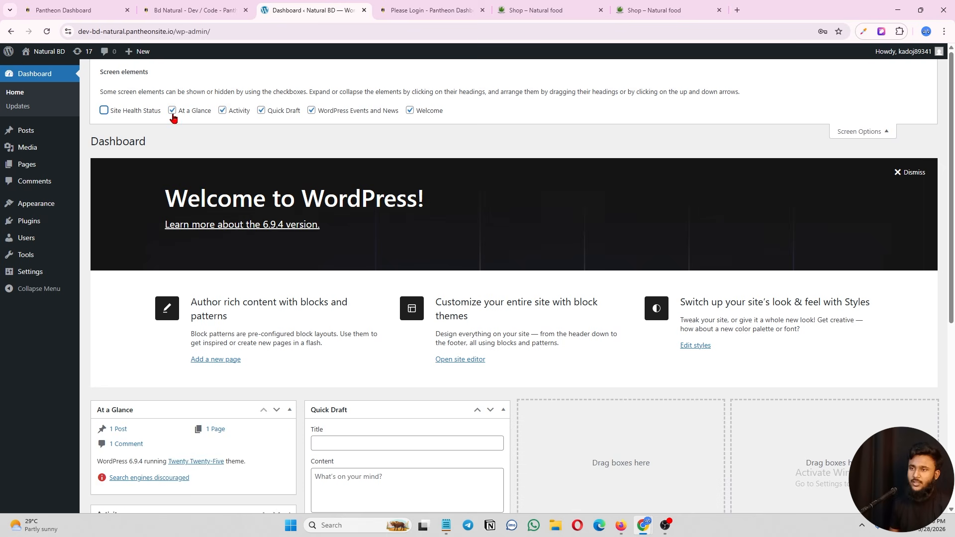
left_click(222, 110)
left_click(261, 110)
left_click(312, 111)
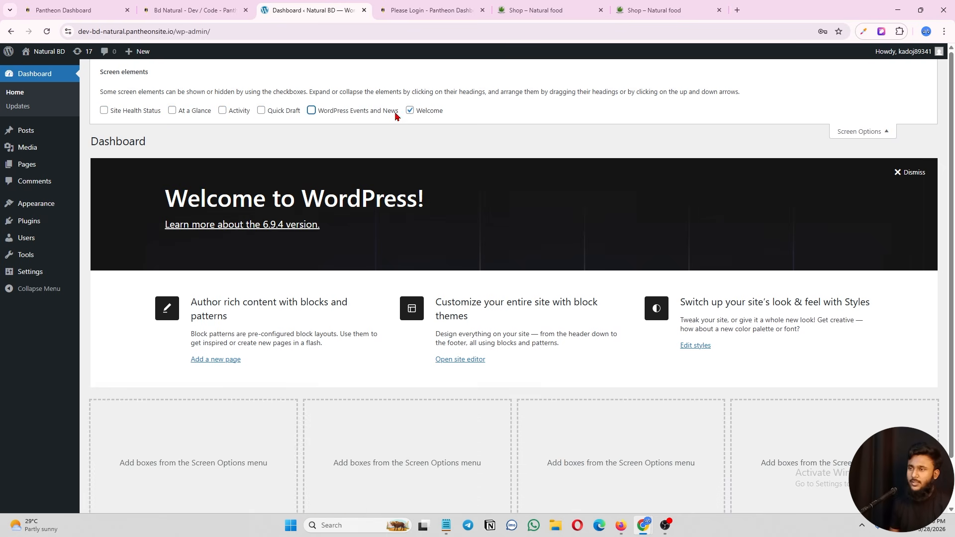
left_click(410, 110)
left_click(881, 132)
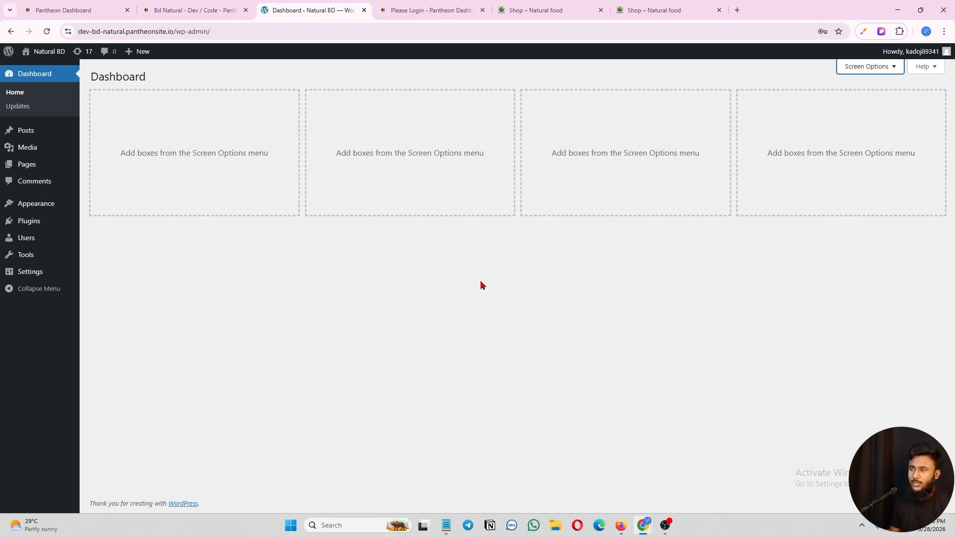
- Open the list of all pages in a new tab and move Privacy Policy and Sample Page to the trash
mouse_move(6, 150)
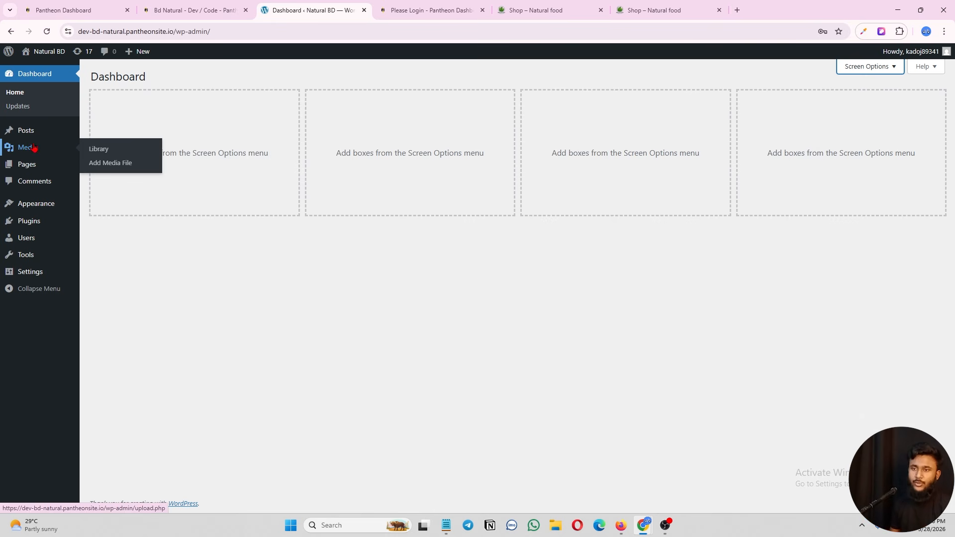
mouse_move(36, 172)
right_click(108, 170)
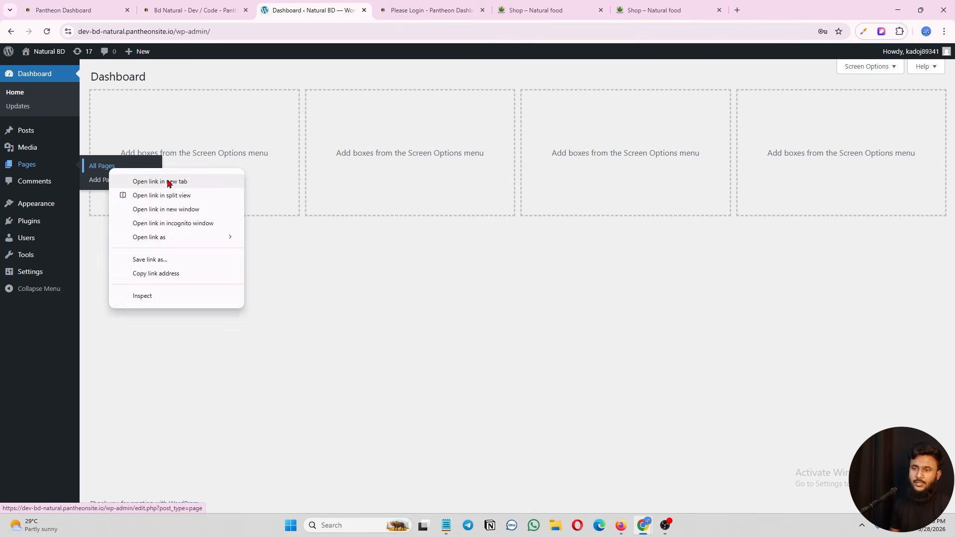
left_click(162, 181)
left_click(416, 10)
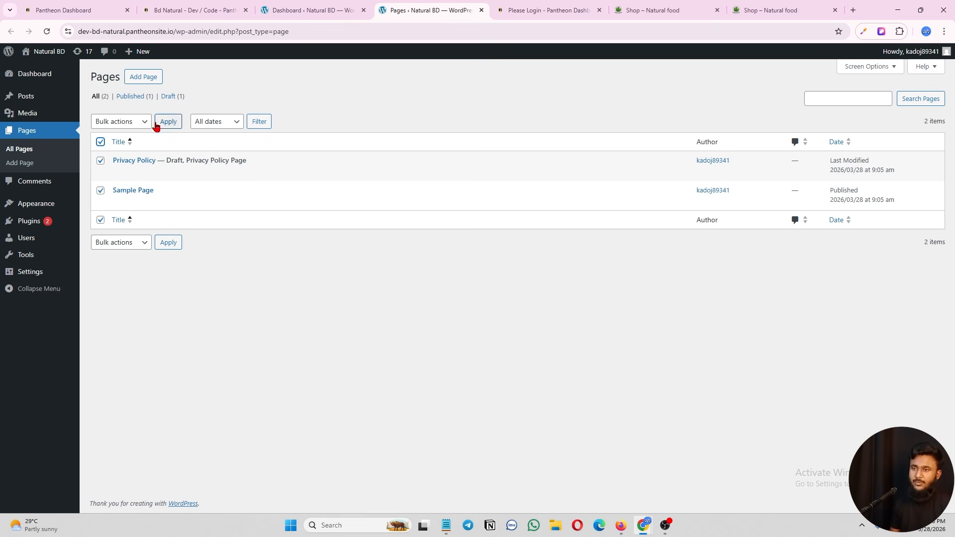
left_click(121, 121)
left_click(113, 162)
left_click(169, 122)
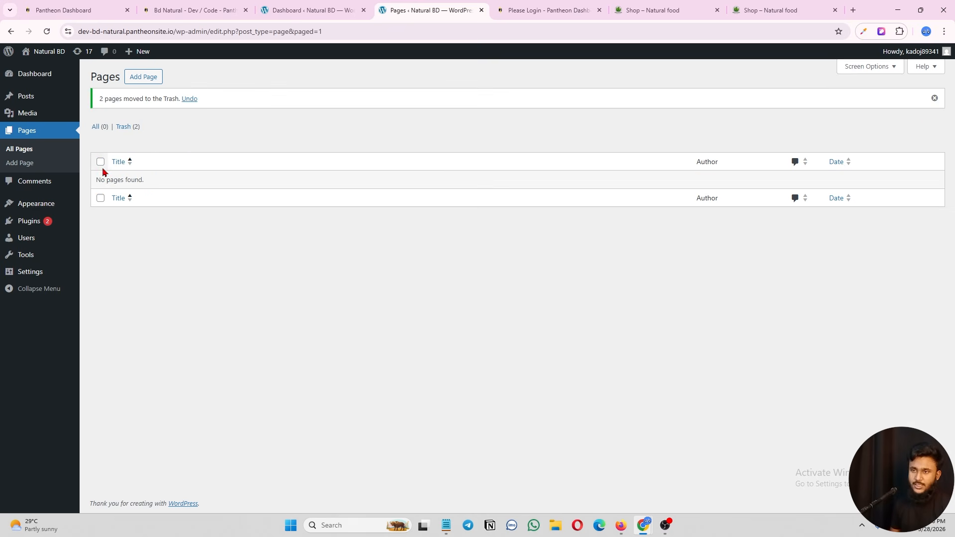
- Permanently delete the Privacy Policy and Sample Page entries from the pages trash
left_click(124, 127)
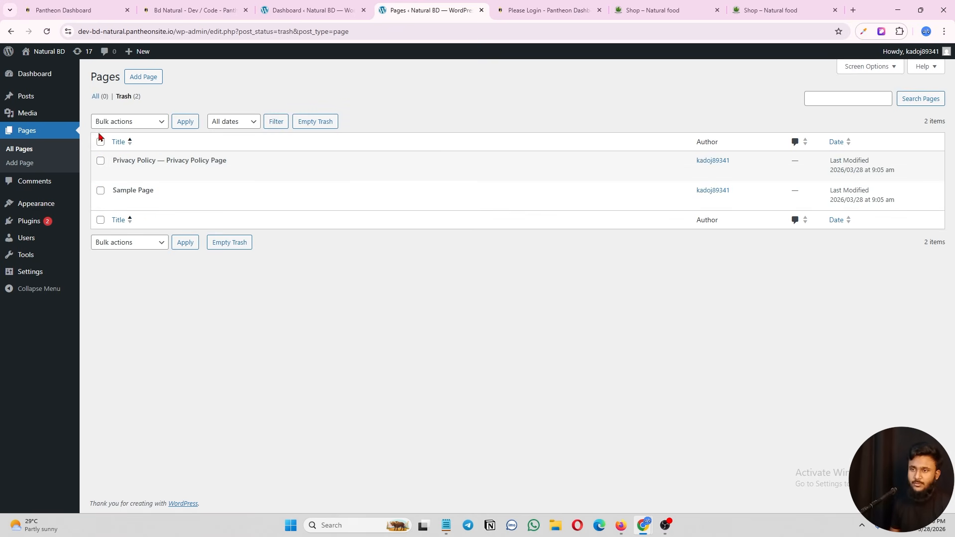
left_click(127, 121)
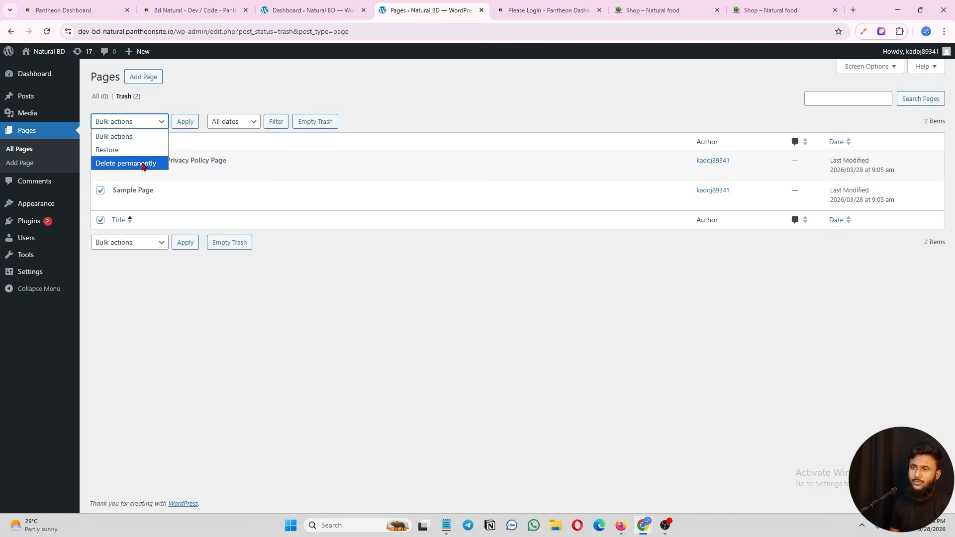
left_click(127, 159)
left_click(186, 122)
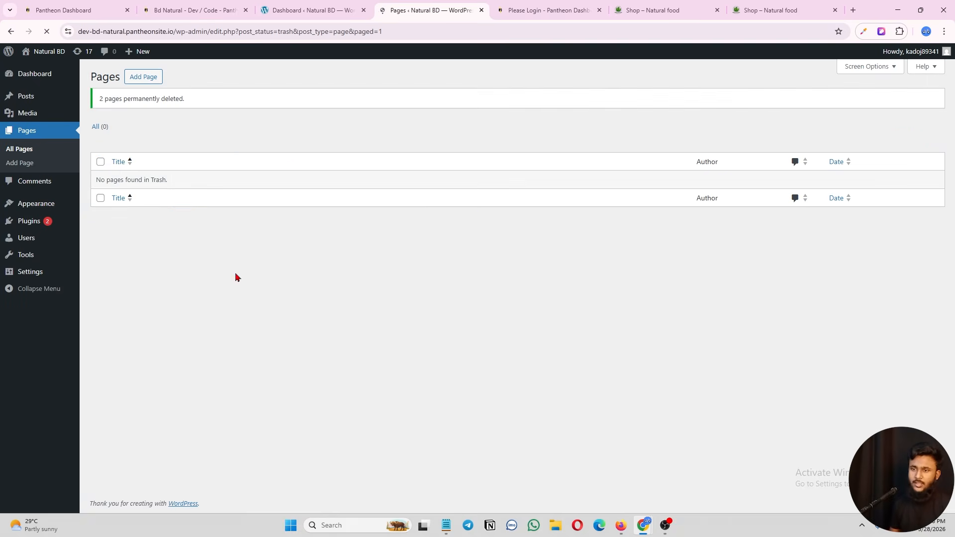
- Open the installed plugins in a new tab and delete both Akismet and Hello Dolly with their data
mouse_move(29, 222)
right_click(118, 223)
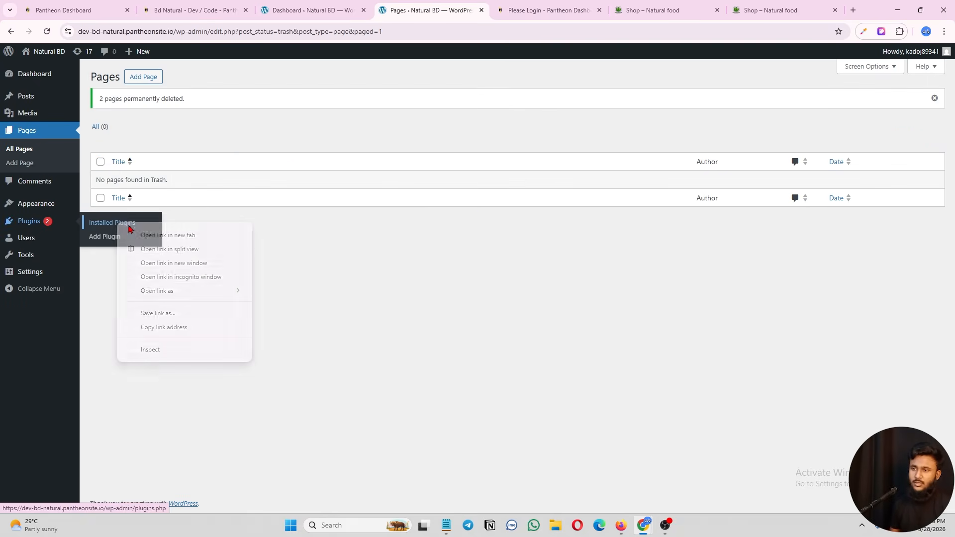
left_click(183, 236)
left_click(466, 10)
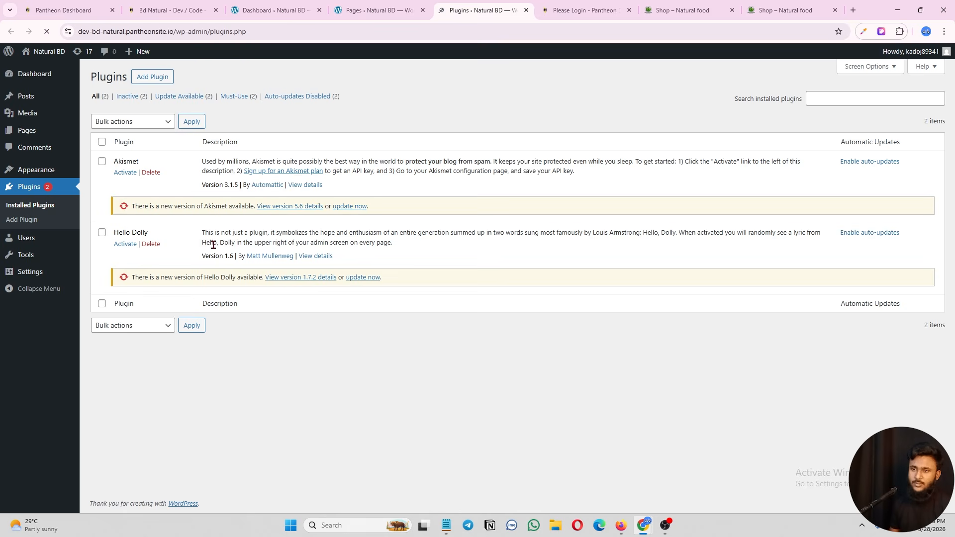
left_click(146, 124)
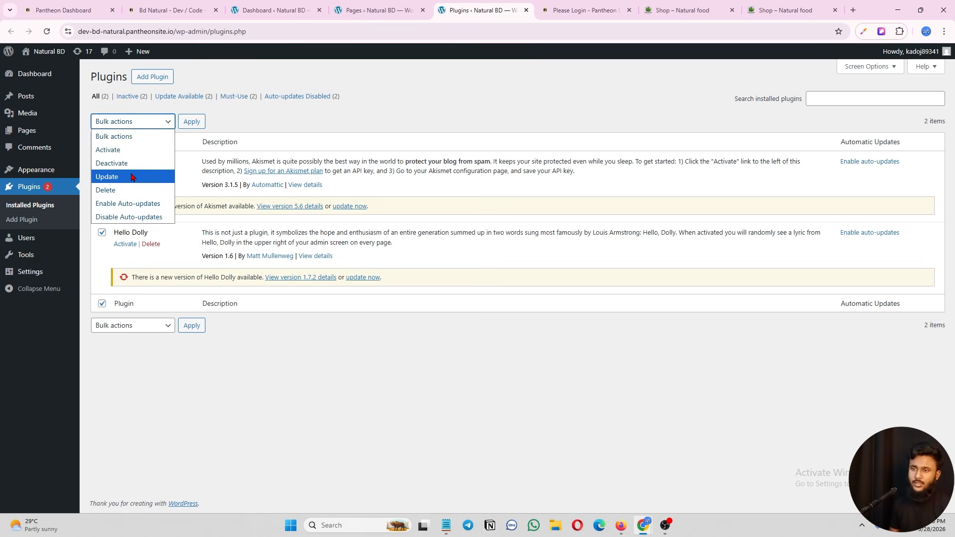
left_click(127, 193)
left_click(197, 124)
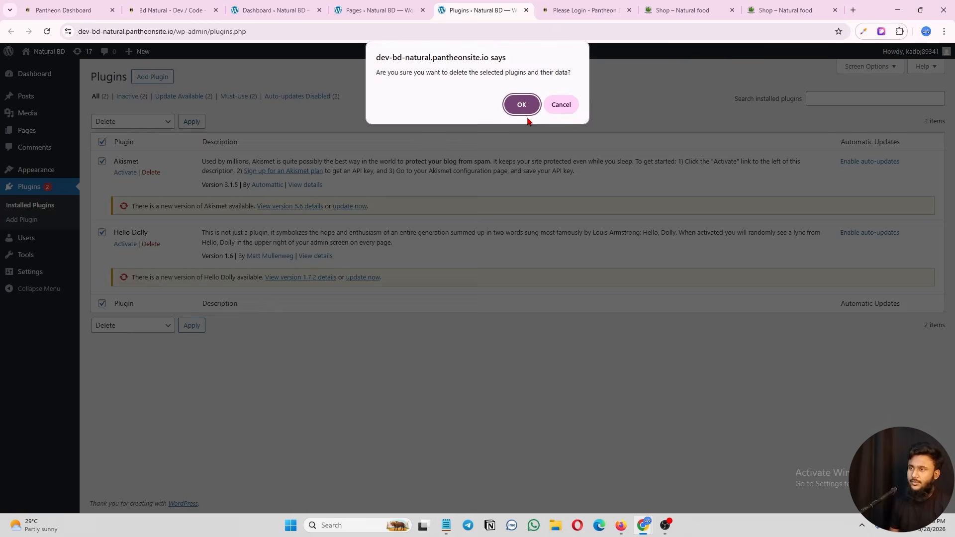
left_click(522, 97)
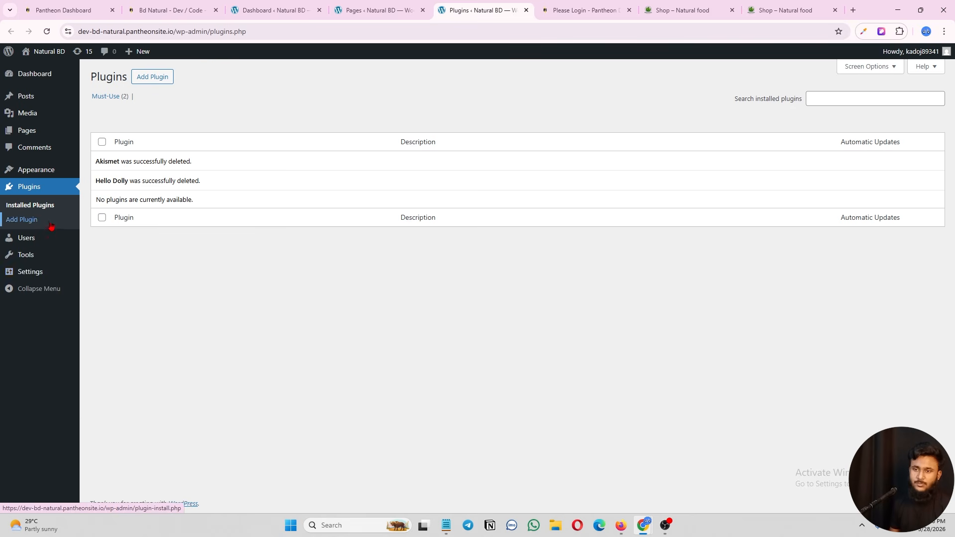
- Look over the installed themes and delete the Twenty Eleven and Twenty Fifteen themes
mouse_move(100, 173)
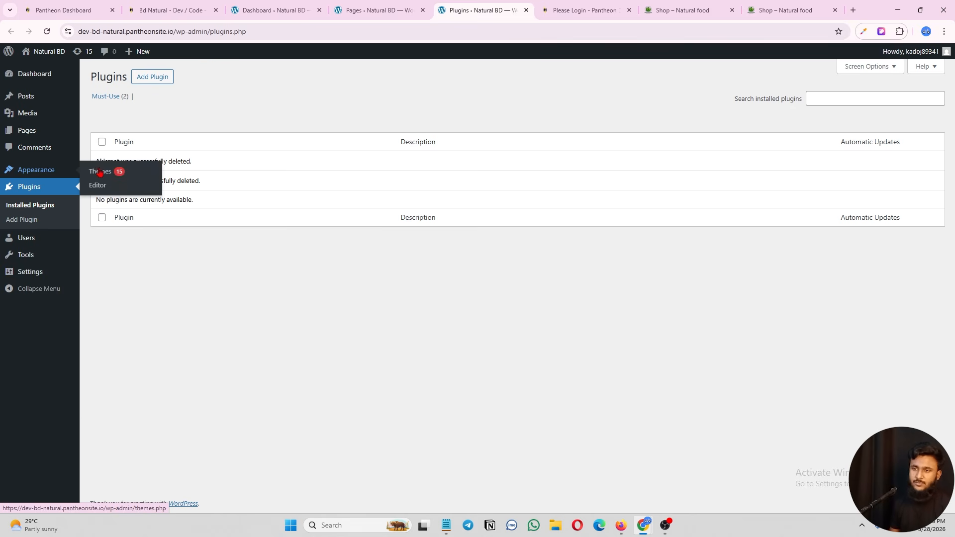
scroll(475, 395, "down", 8)
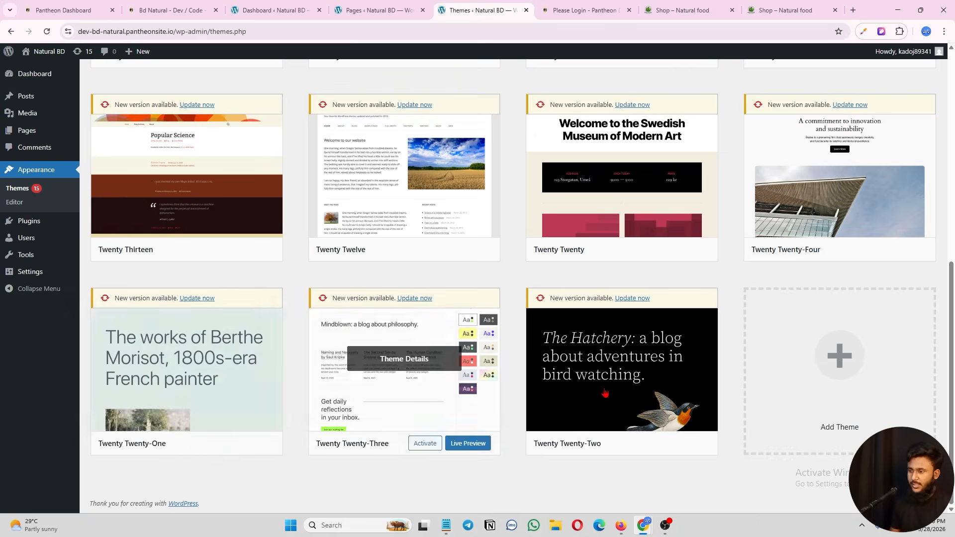
scroll(404, 430, "up", 8)
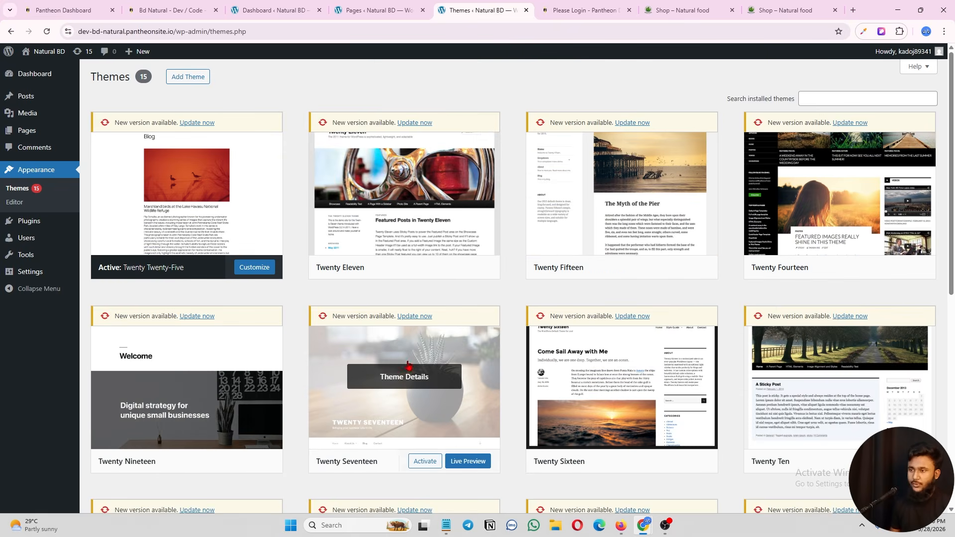
left_click(407, 225)
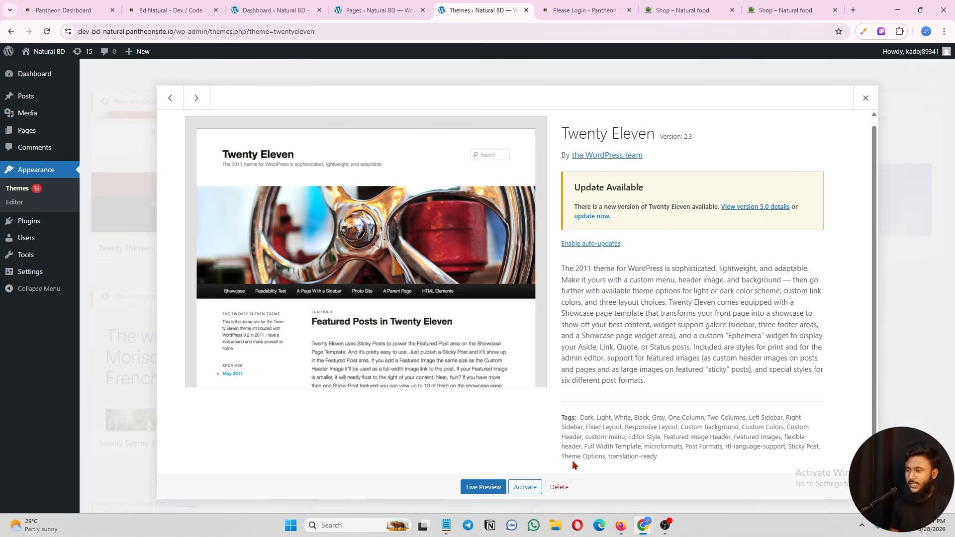
left_click(559, 487)
left_click(519, 114)
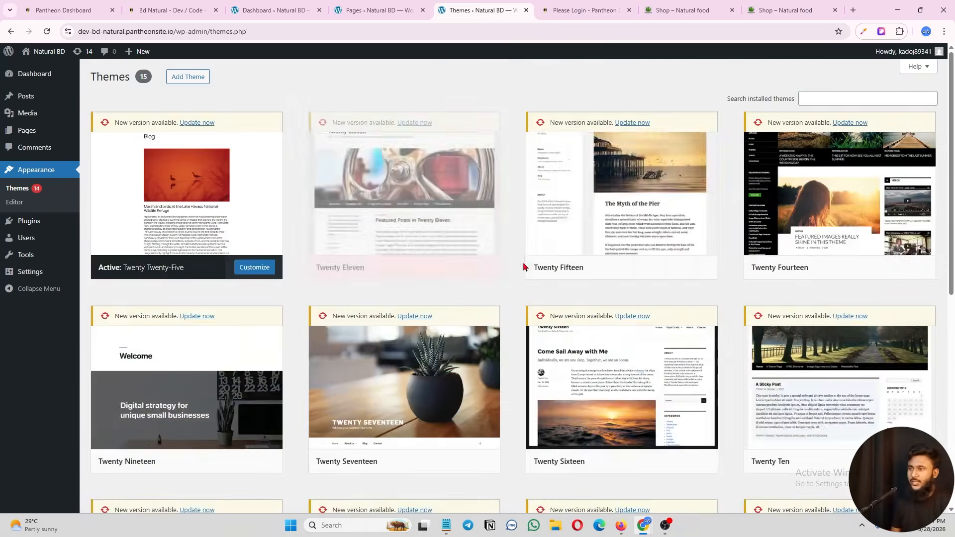
left_click(409, 225)
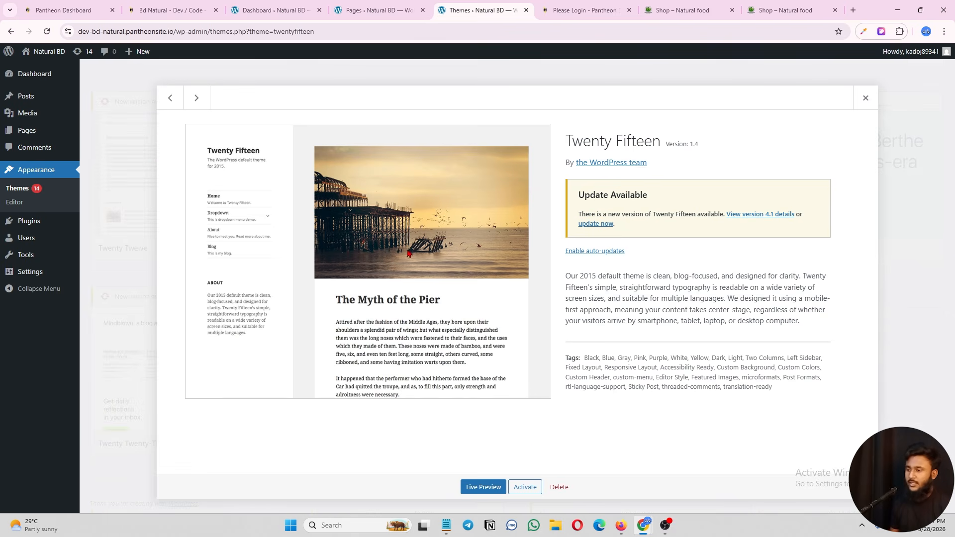
left_click(559, 487)
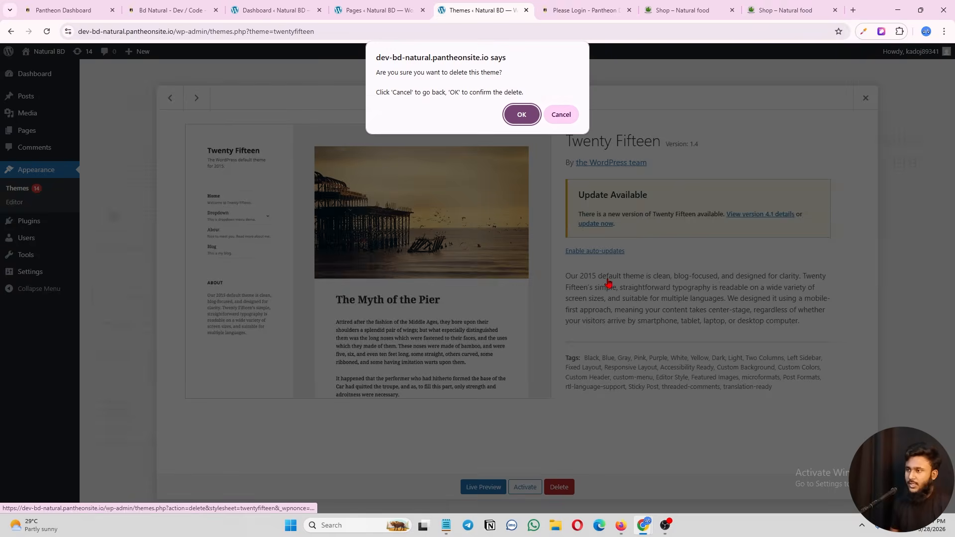
left_click(532, 114)
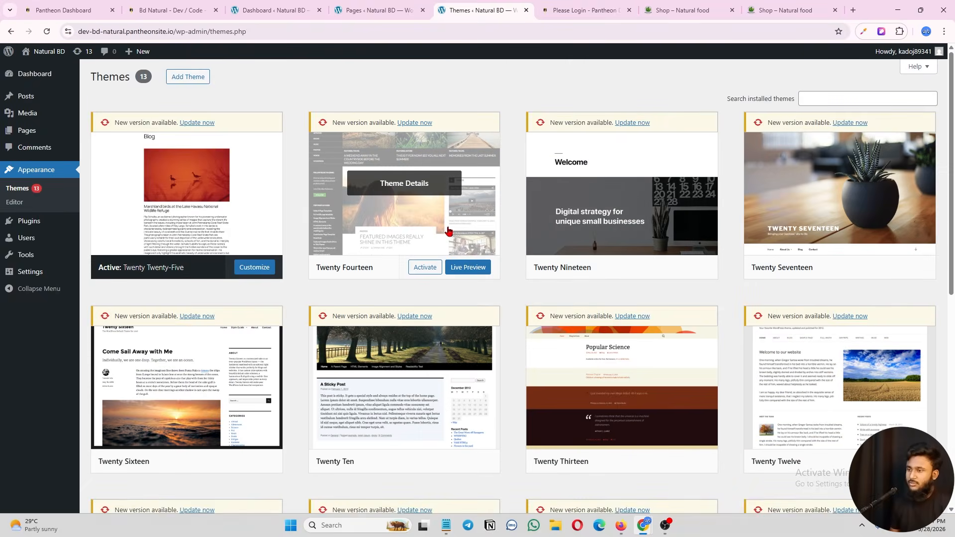
- Delete the Twenty Fourteen and Twenty Nineteen themes from the site
left_click(416, 262)
left_click(559, 487)
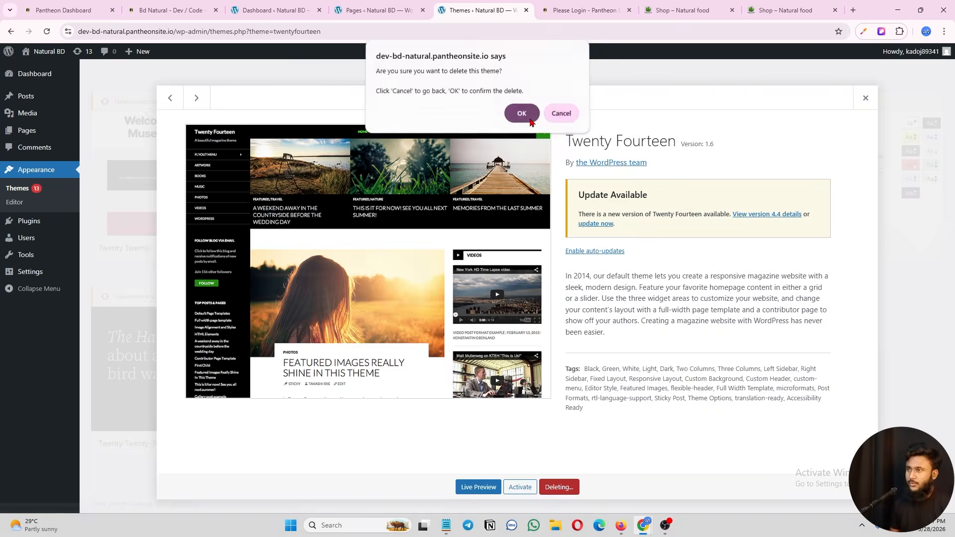
left_click(524, 115)
left_click(458, 222)
left_click(559, 487)
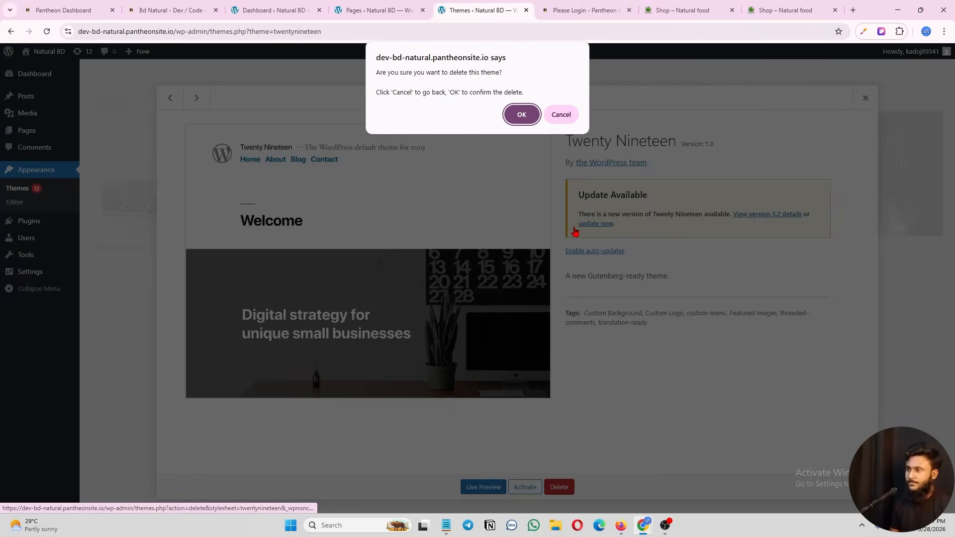
left_click(522, 114)
- Delete the Twenty Seventeen and Twenty Sixteen themes from the site
left_click(490, 209)
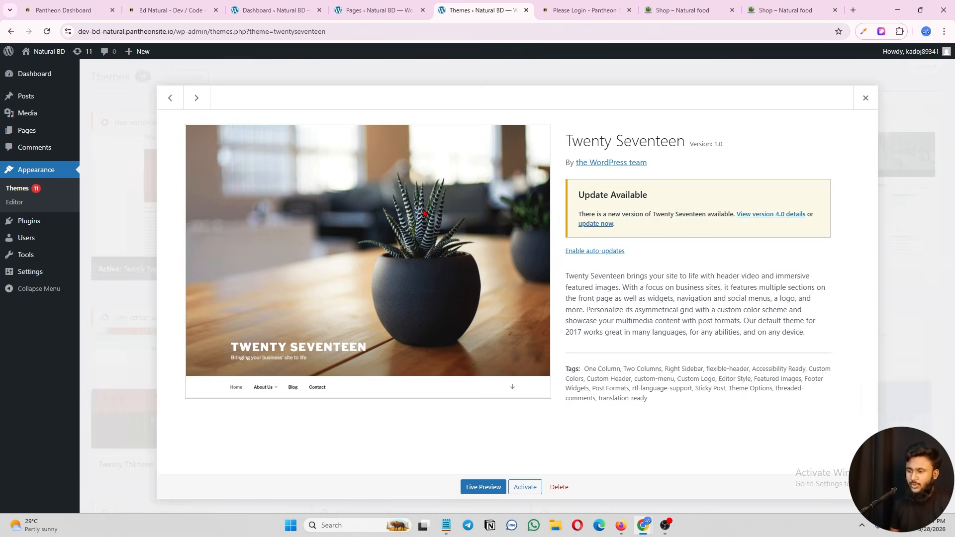
left_click(559, 485)
left_click(521, 109)
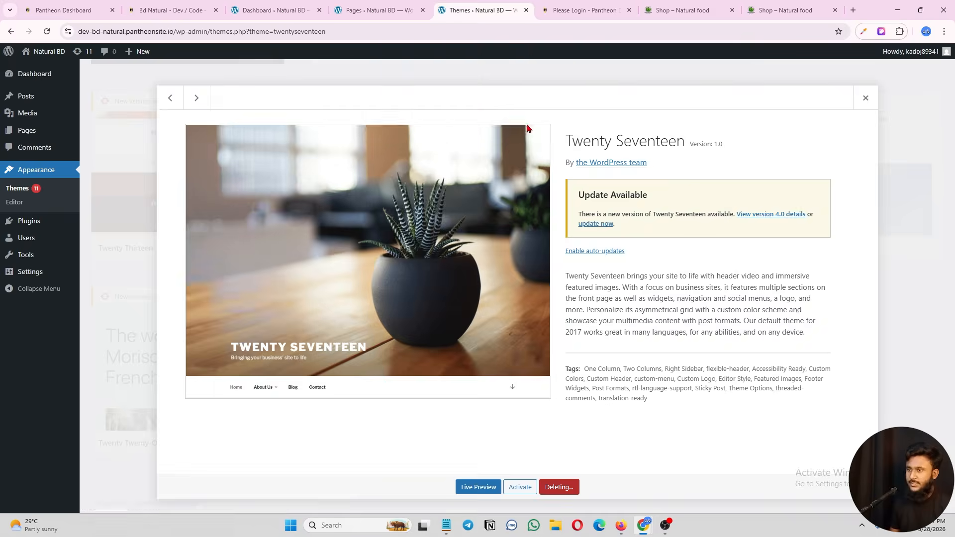
left_click(420, 228)
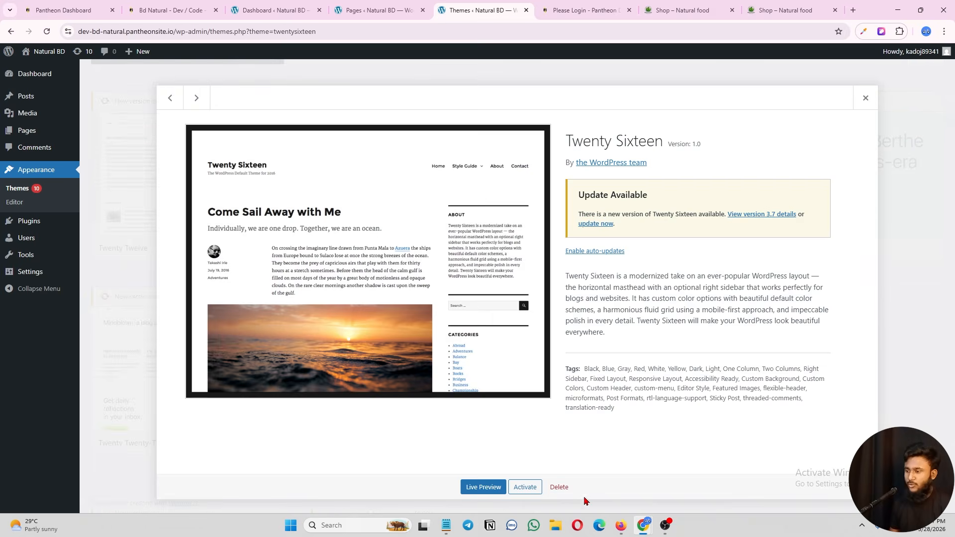
left_click(559, 487)
left_click(517, 114)
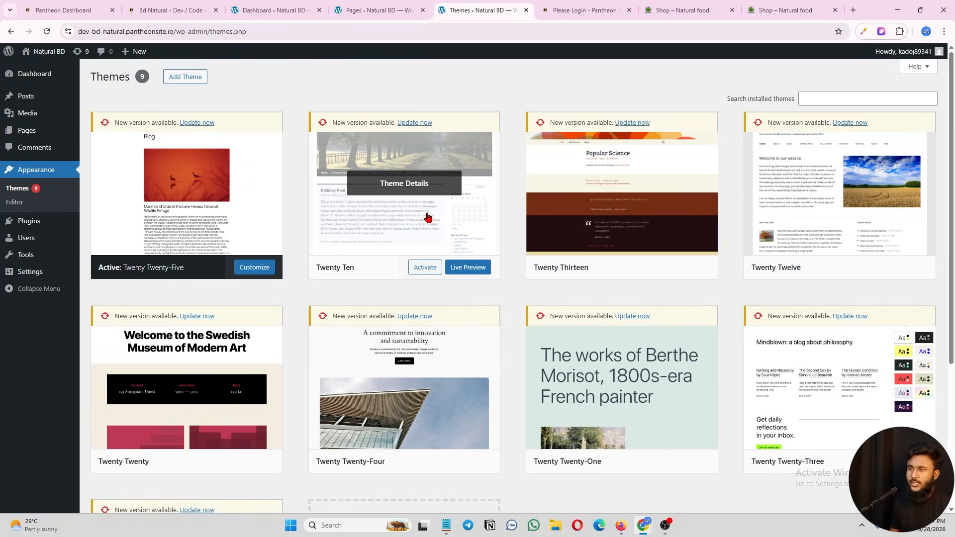
- Delete the Twenty Ten and Twenty Thirteen themes from the site
left_click(422, 217)
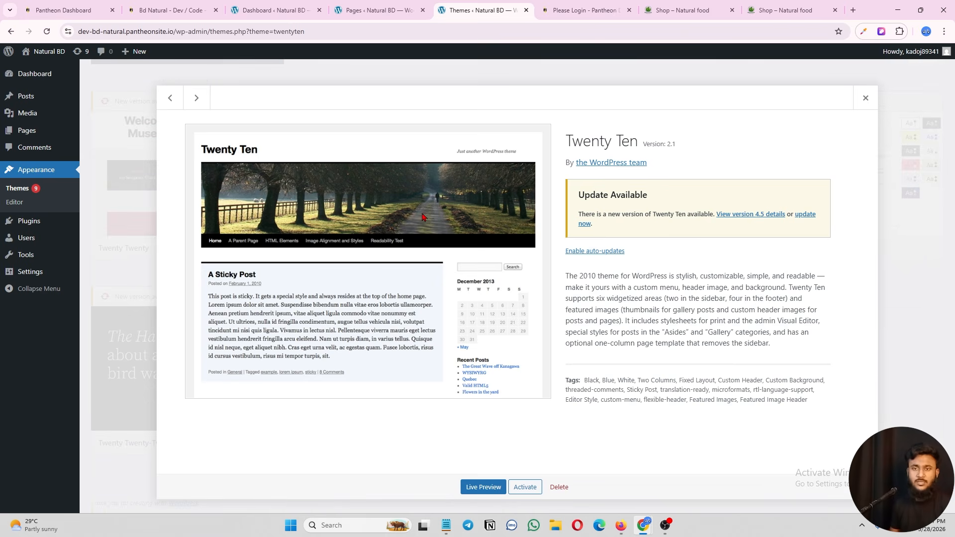
left_click(560, 487)
left_click(522, 115)
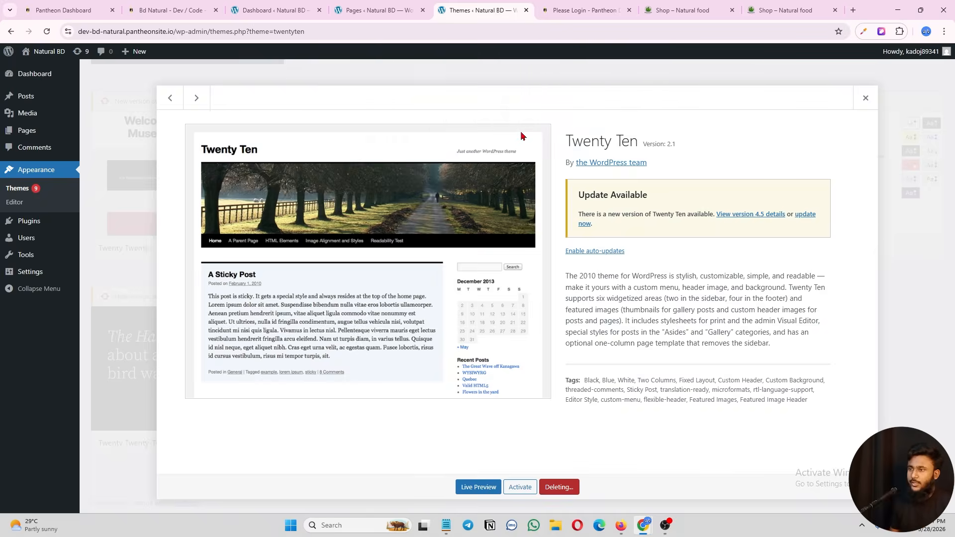
left_click(431, 253)
left_click(559, 487)
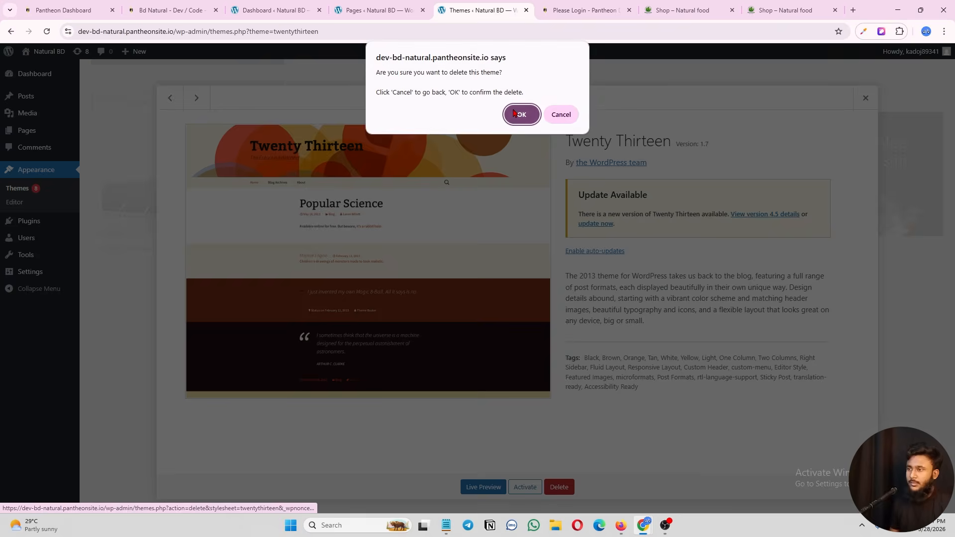
left_click(521, 113)
- Delete the Twenty Twelve and Twenty Twenty themes from the site
left_click(391, 184)
left_click(559, 487)
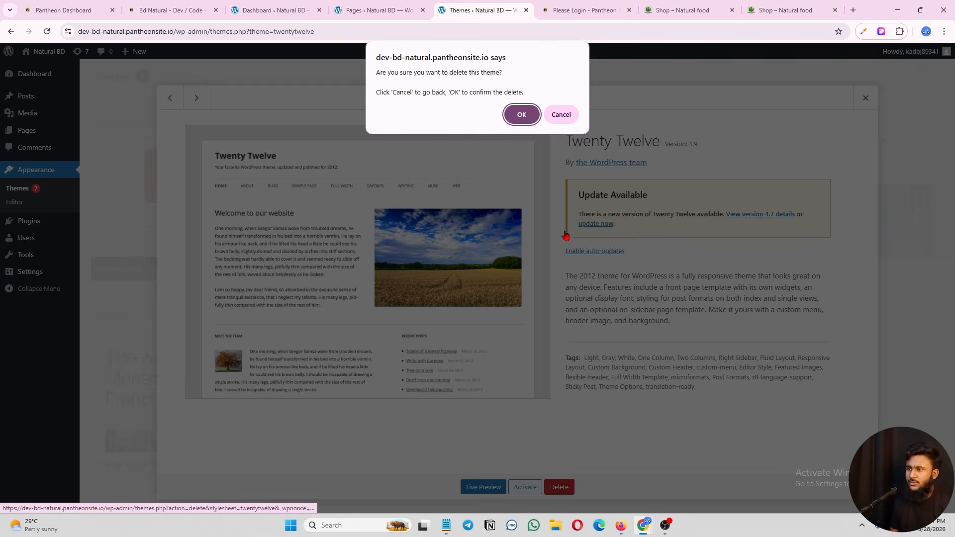
left_click(520, 113)
left_click(383, 251)
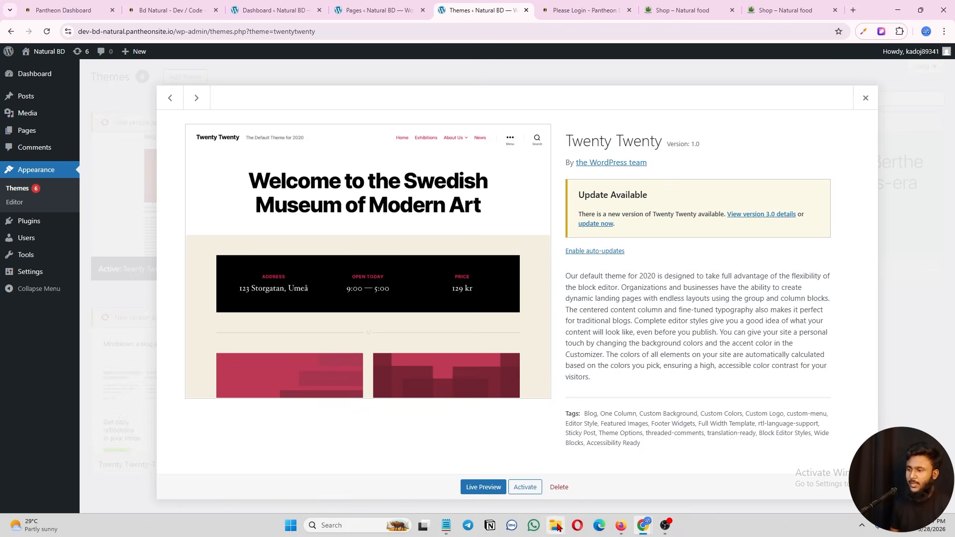
left_click(559, 487)
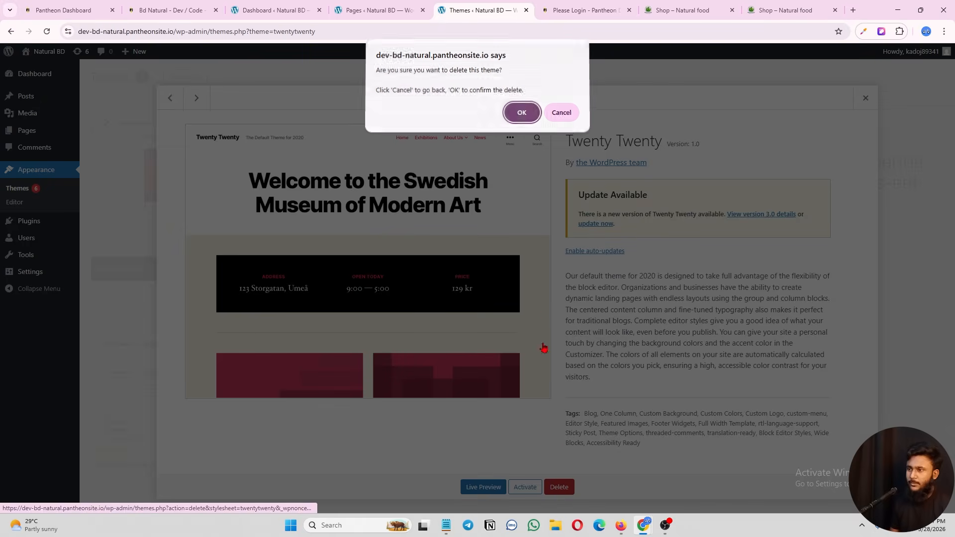
left_click(520, 115)
- Delete the Twenty Twenty-Four and Twenty Twenty-One themes from the site
left_click(405, 181)
left_click(559, 487)
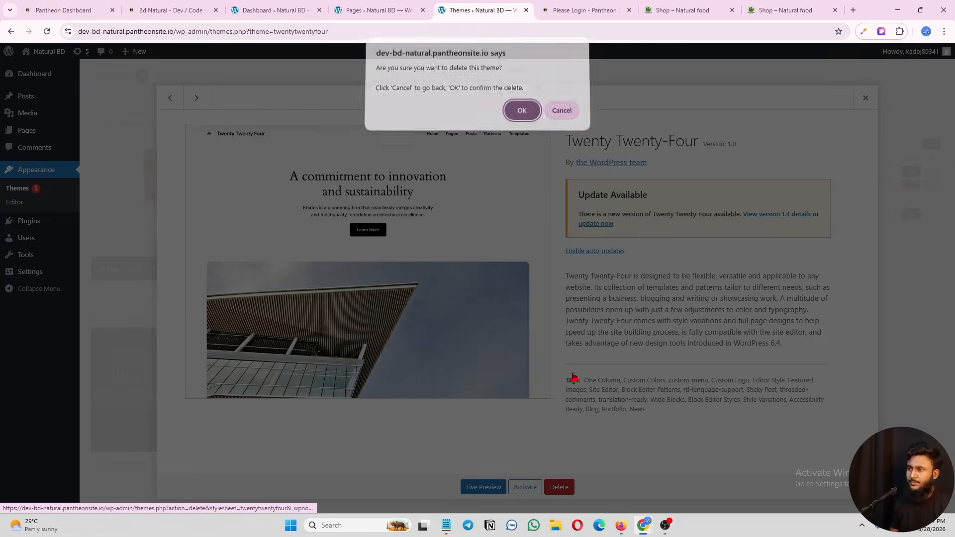
left_click(522, 111)
left_click(375, 271)
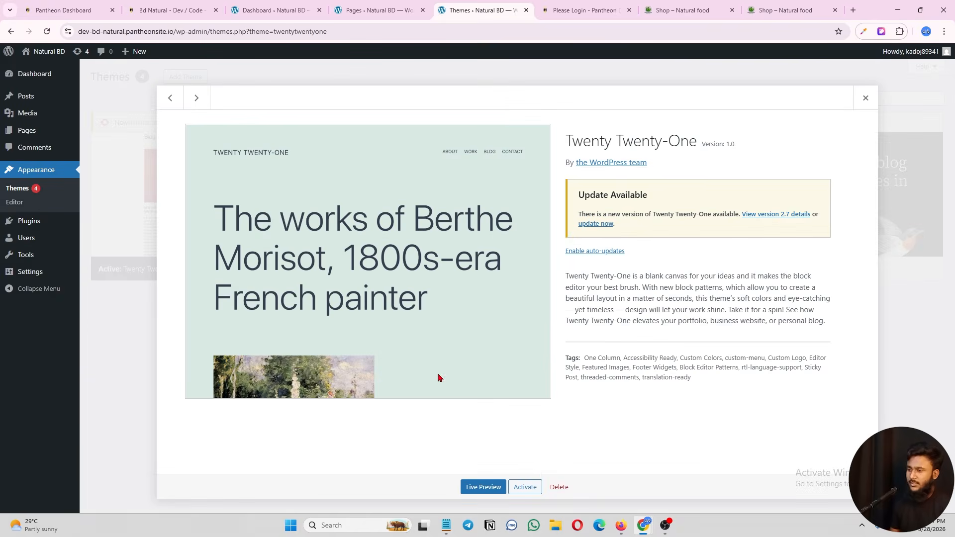
left_click(559, 487)
left_click(520, 113)
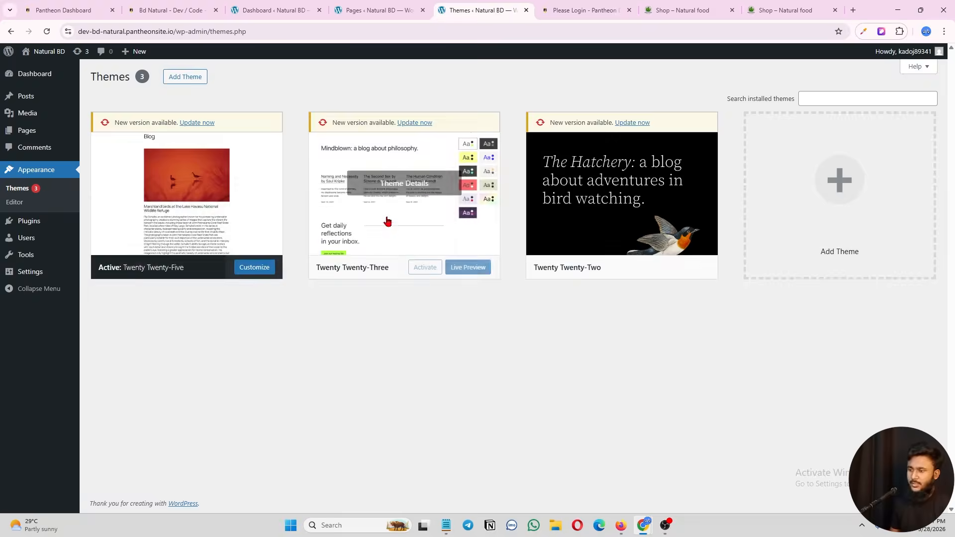
- Delete the Twenty Twenty-Three and Twenty Twenty-Two themes, keeping only the active Twenty Twenty-Five theme
left_click(388, 220)
left_click(559, 487)
left_click(521, 114)
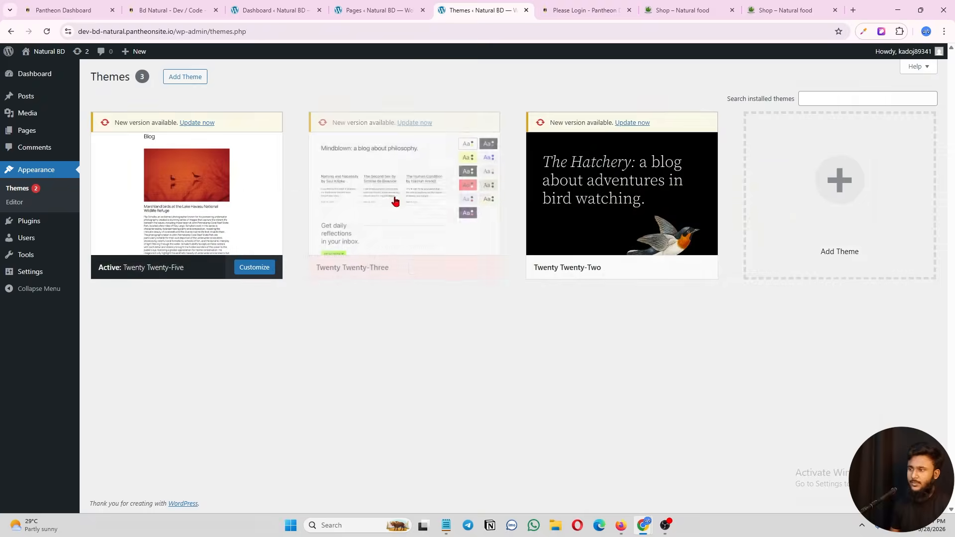
left_click(395, 201)
left_click(560, 487)
left_click(526, 116)
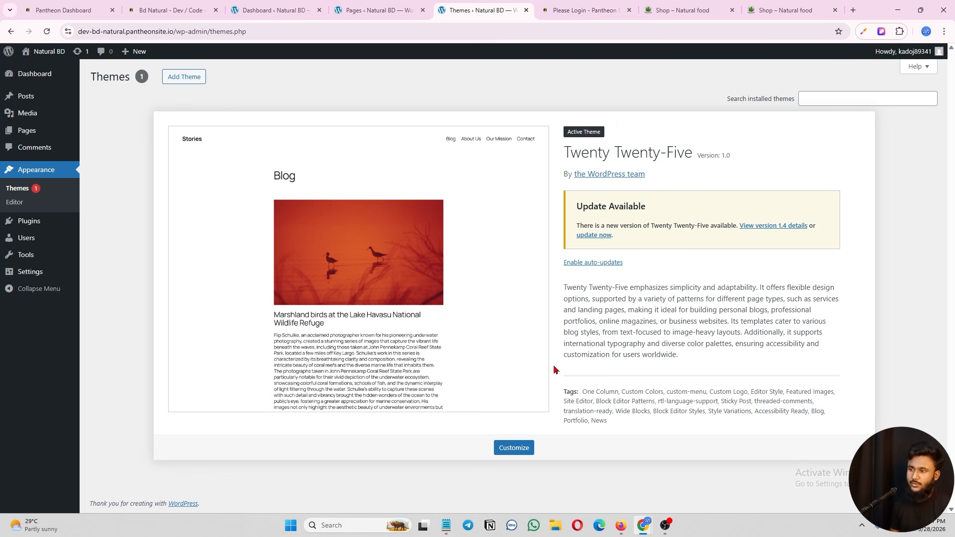
- Install the Hello Elementor theme from the popular themes and activate it
left_click(194, 80)
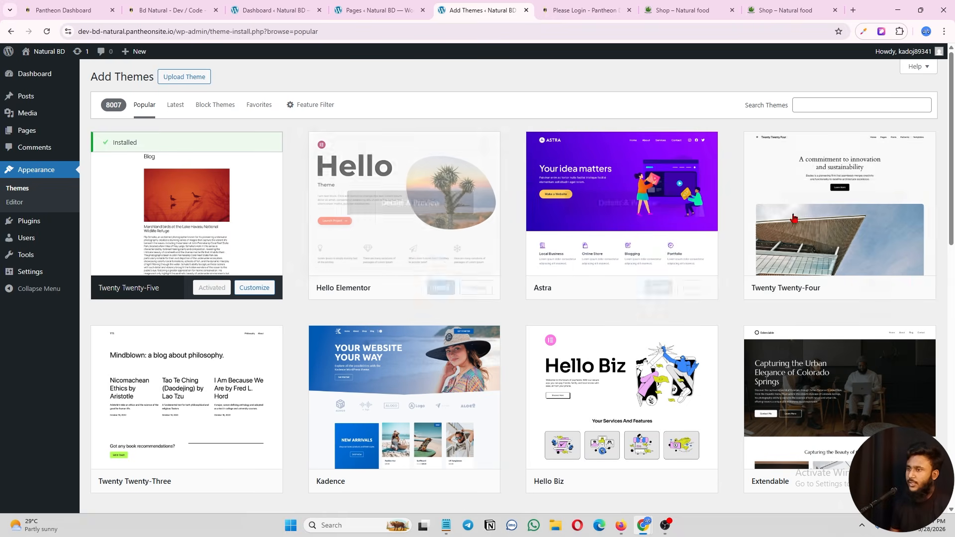
left_click(823, 102)
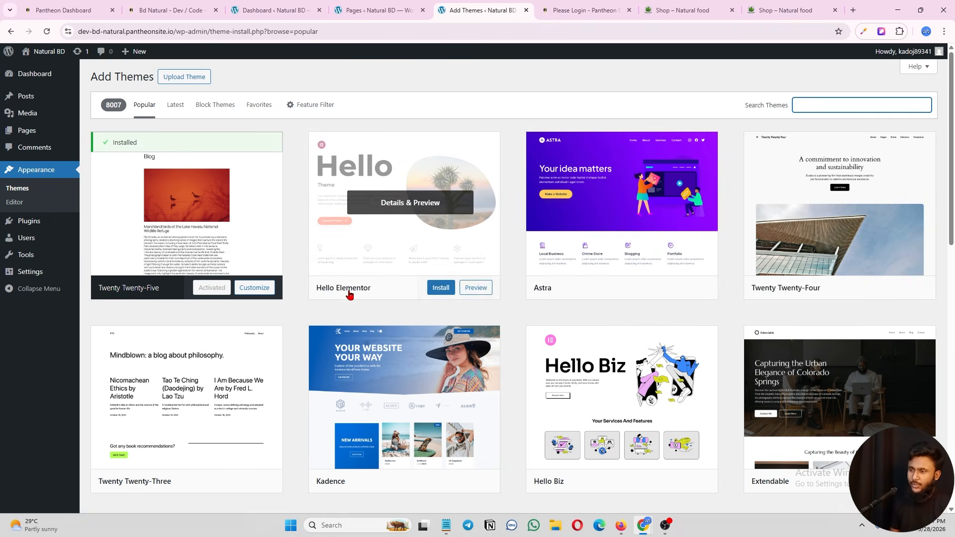
left_click(442, 290)
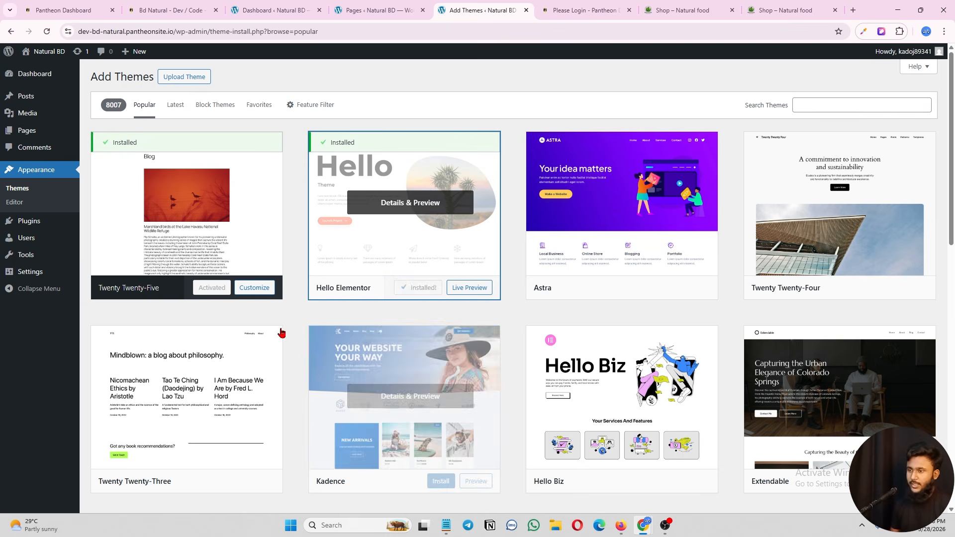
left_click(423, 288)
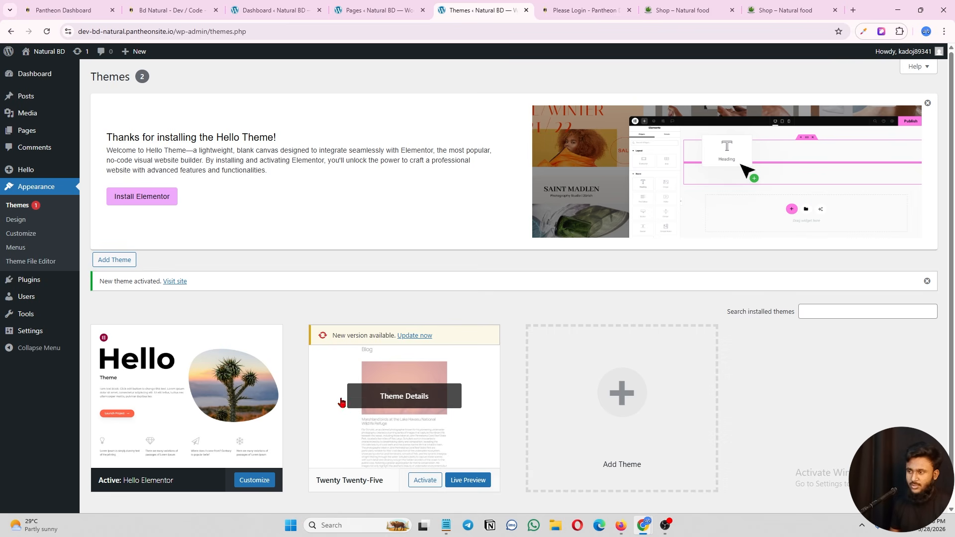
- Delete the inactive Twenty Twenty-Five theme so that only Hello Elementor remains installed
scroll(358, 298, "down", 1)
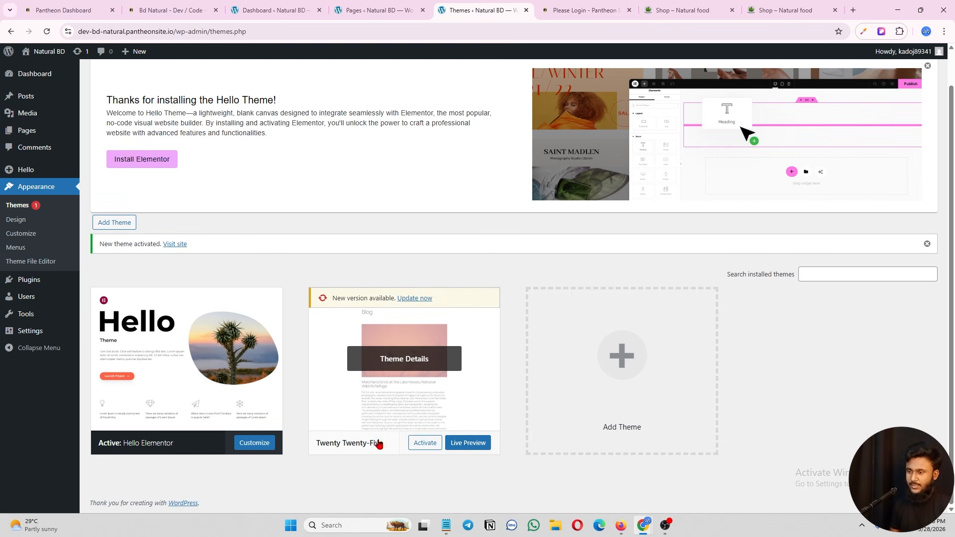
left_click(446, 402)
left_click(559, 487)
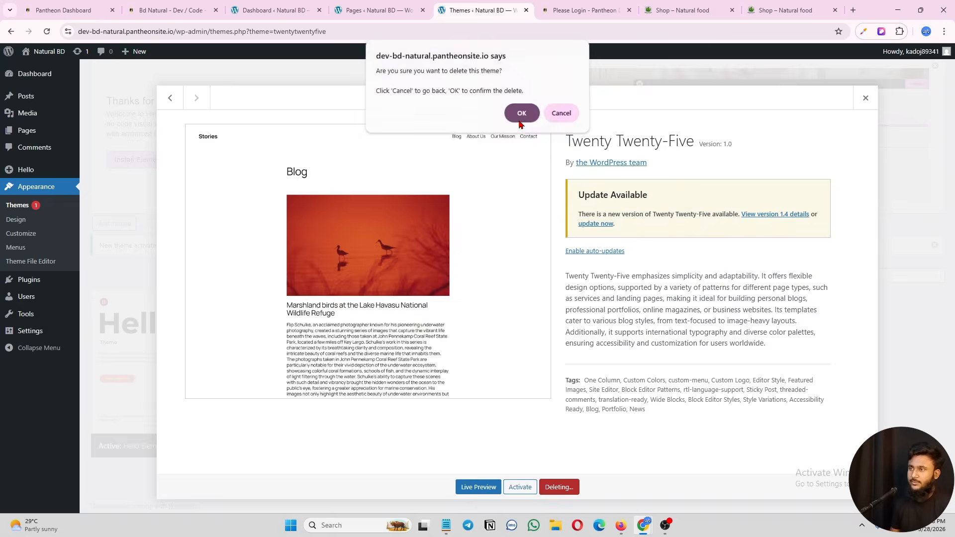
left_click(519, 113)
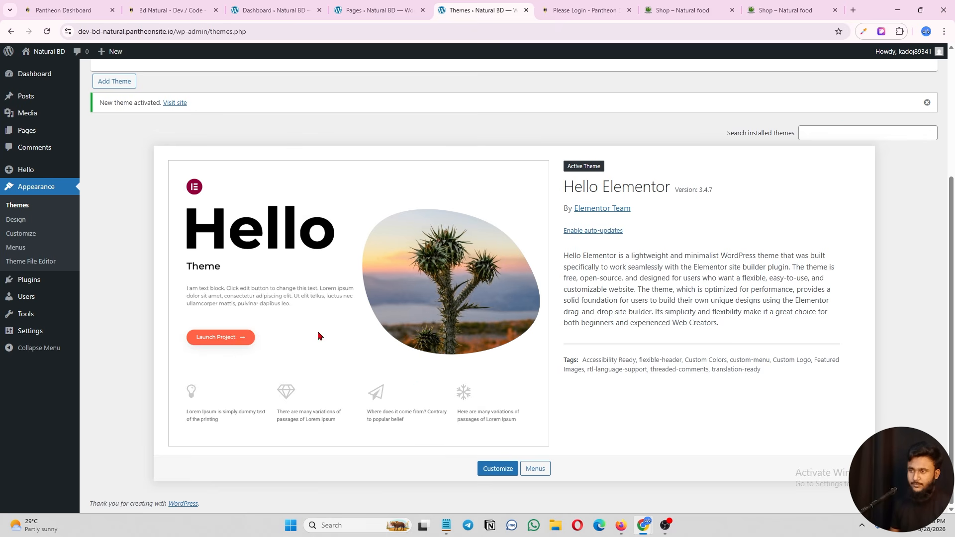
scroll(408, 362, "up", 4)
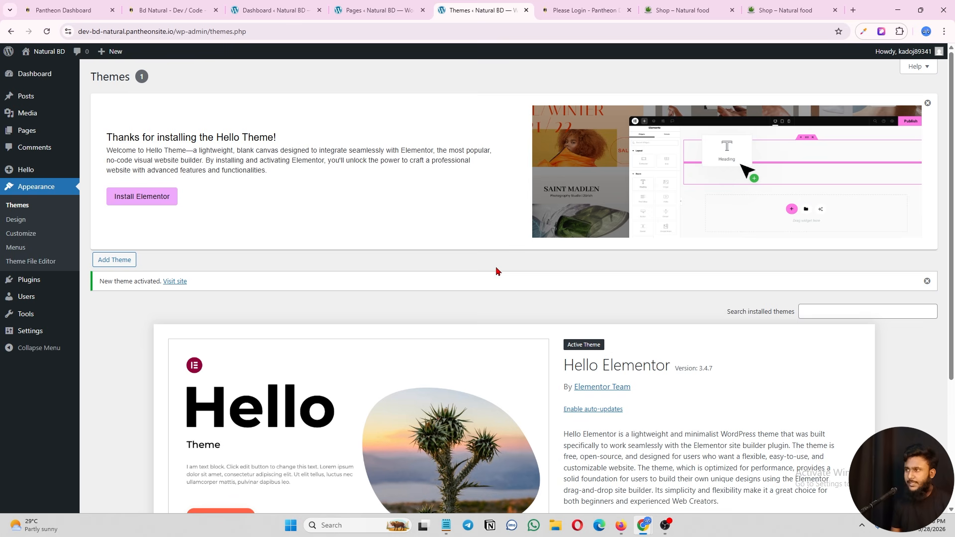
scroll(469, 292, "down", 3)
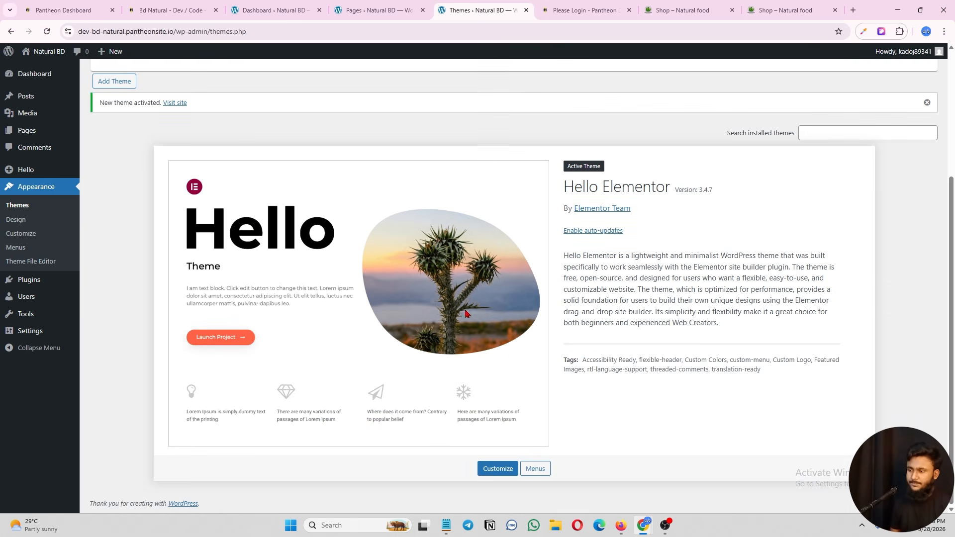
scroll(505, 356, "up", 3)
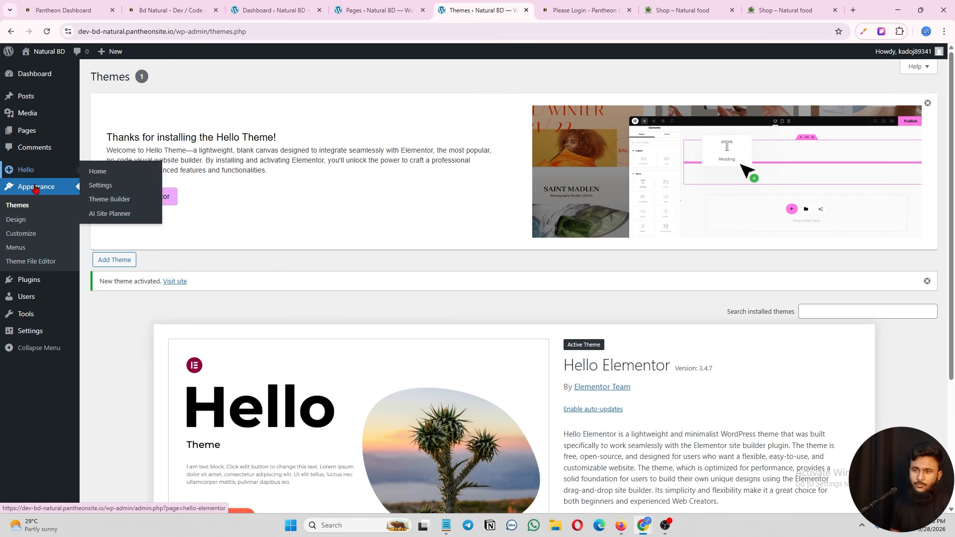
- Open the general site settings and set the tagline to "Best ecommerce site in bangladesh"
mouse_move(41, 333)
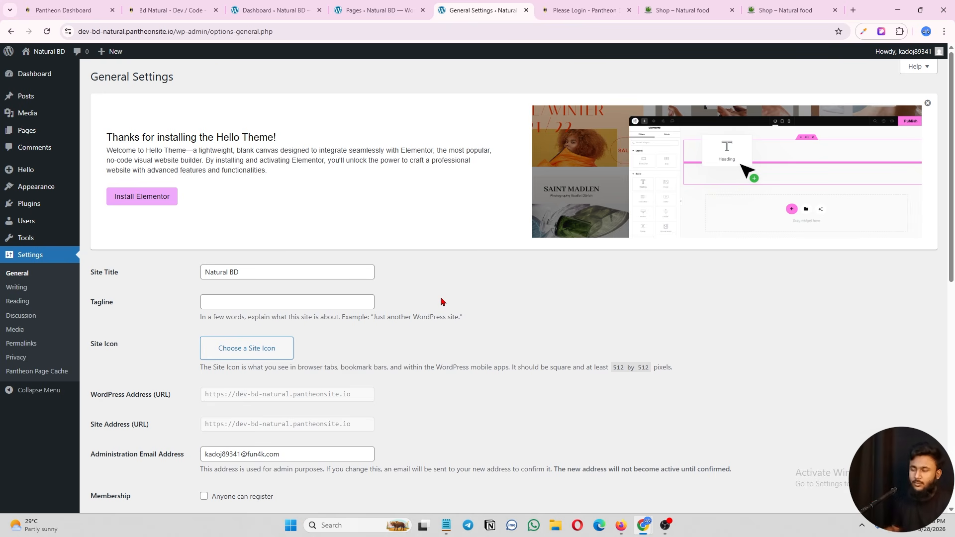
scroll(462, 395, "down", 4)
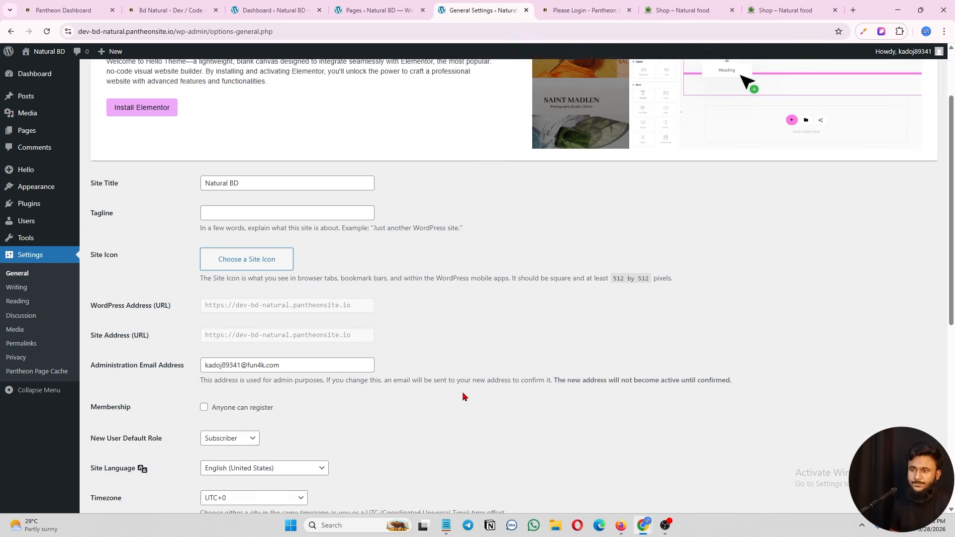
scroll(365, 370, "up", 5)
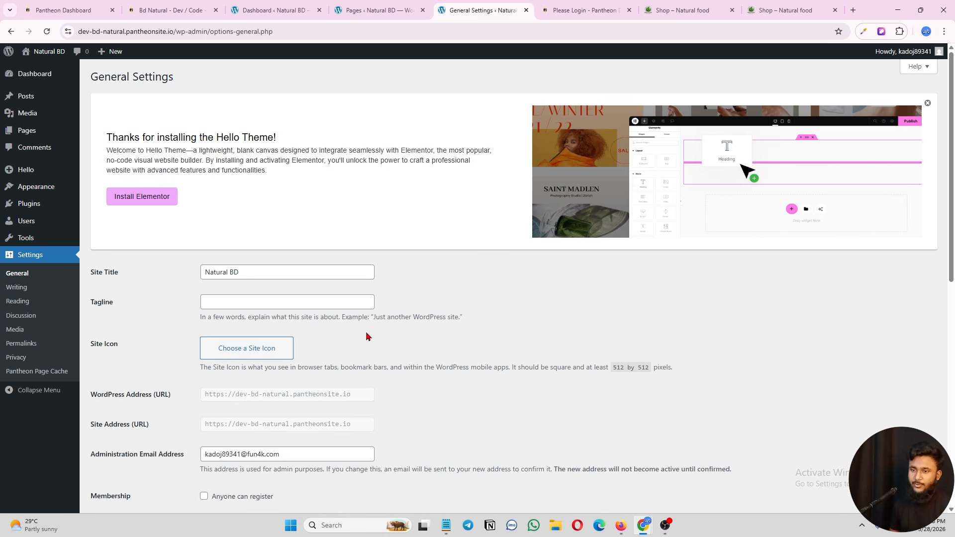
left_click(231, 303)
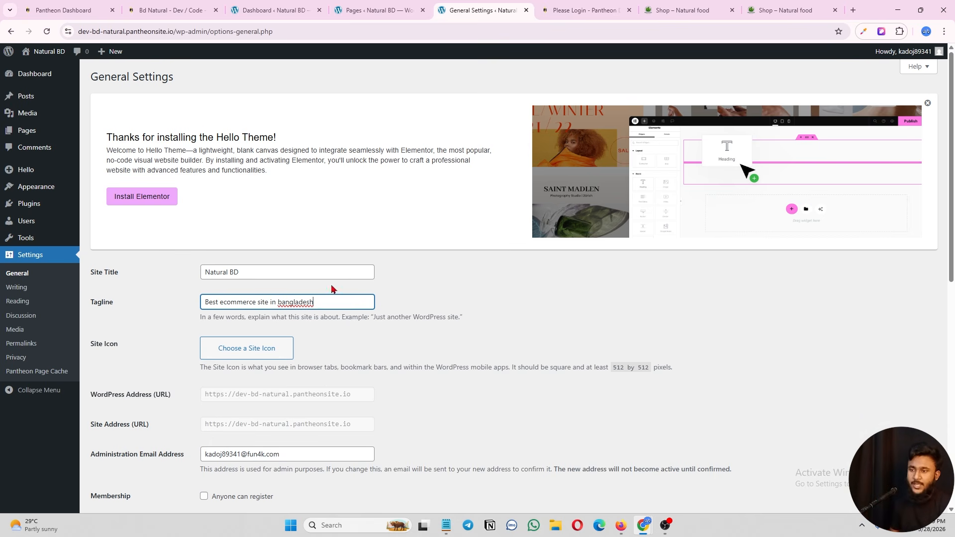
- Upload Gemini_Generated_Image_imzm7simzm7simzm from the Bd Naturo image collection folder and set it as the site icon
scroll(332, 289, "down", 2)
left_click(254, 251)
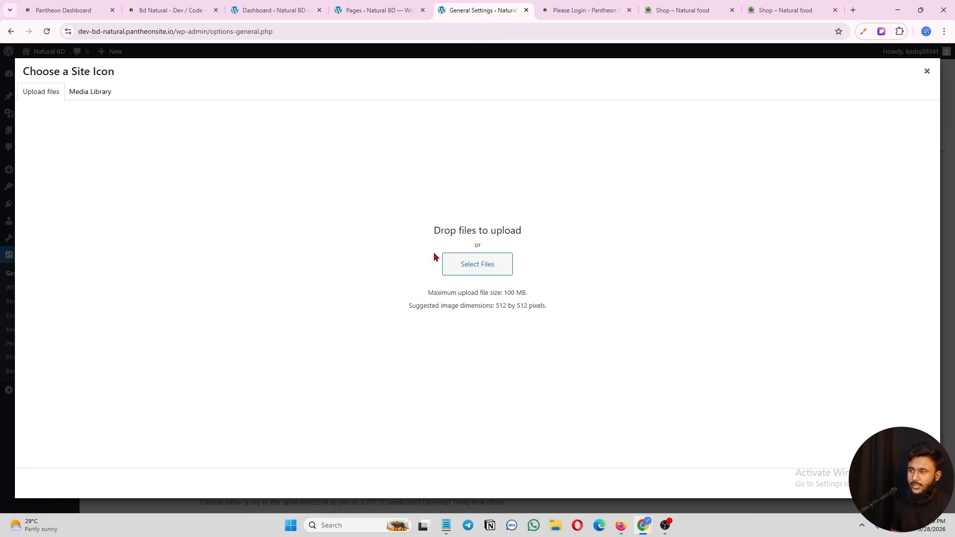
left_click(477, 262)
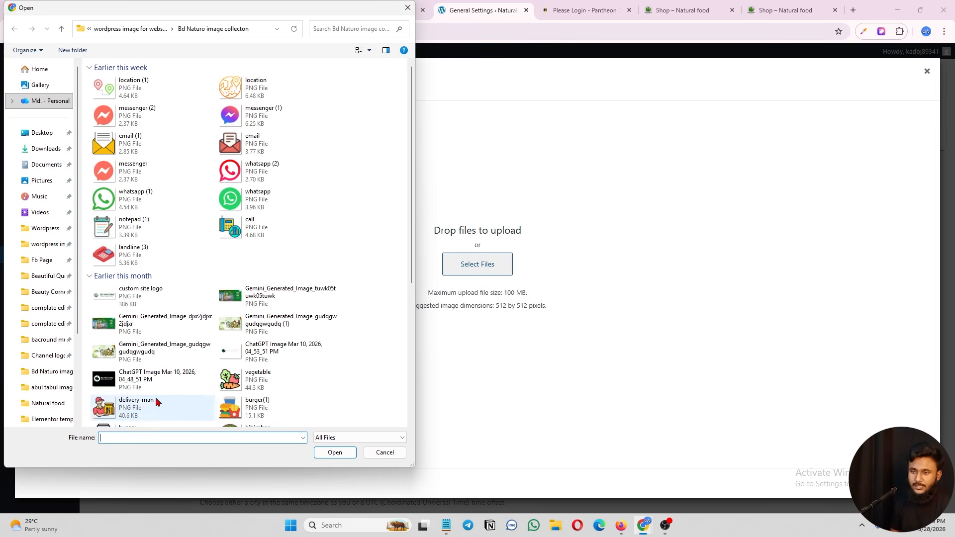
scroll(159, 395, "down", 2)
scroll(164, 338, "down", 4)
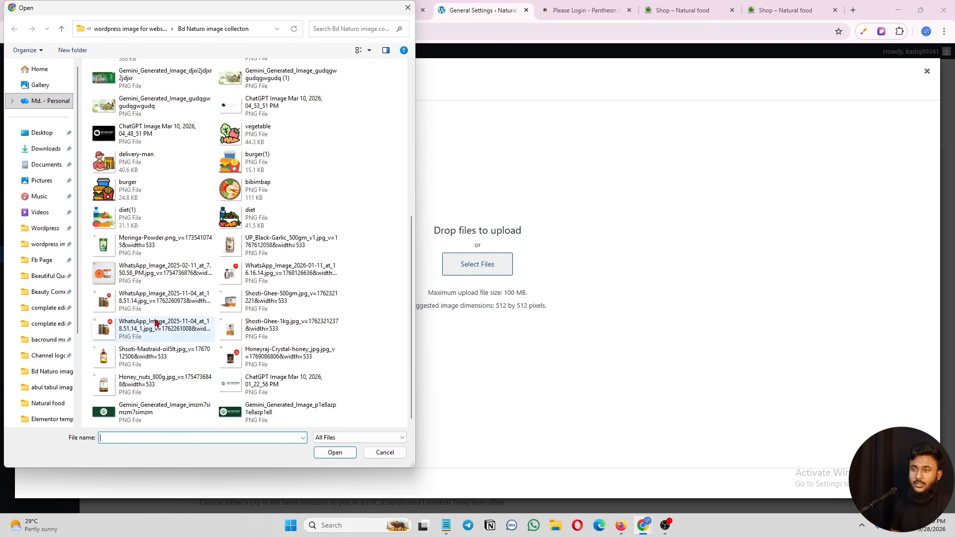
scroll(151, 308, "up", 3)
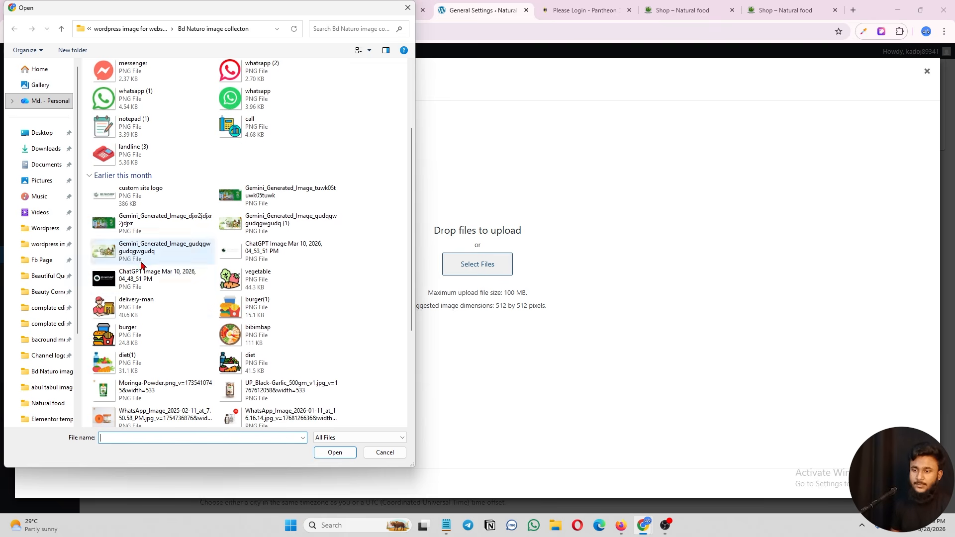
scroll(150, 383, "down", 3)
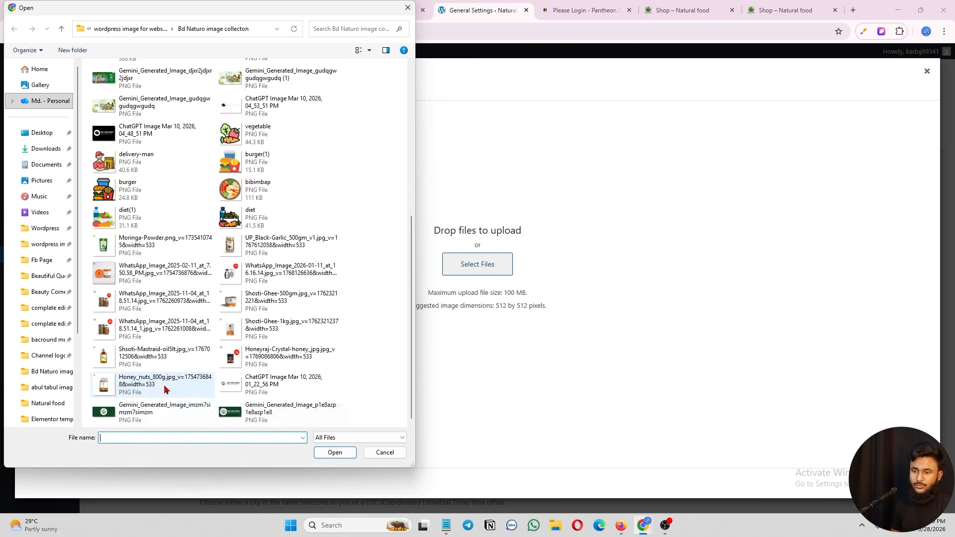
left_click(141, 417)
left_click(334, 452)
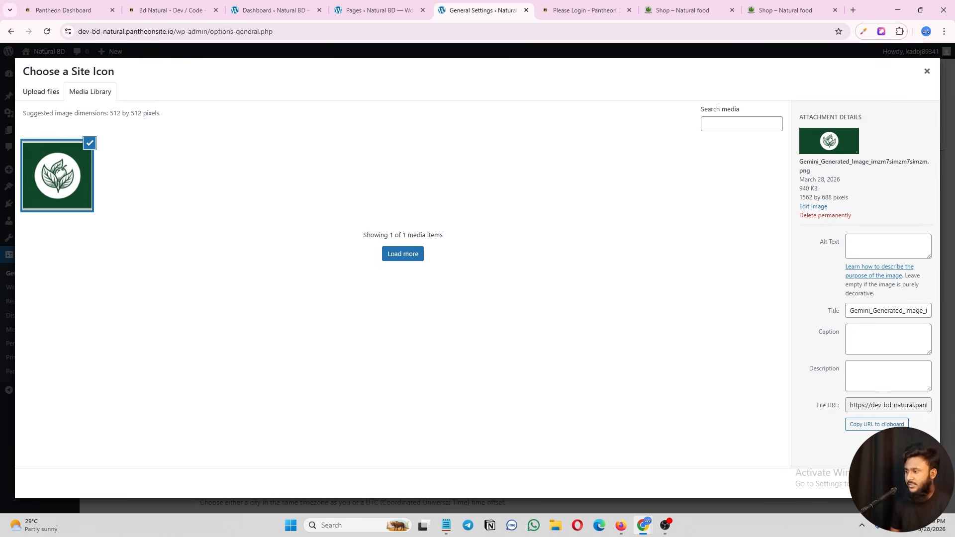
left_click(910, 483)
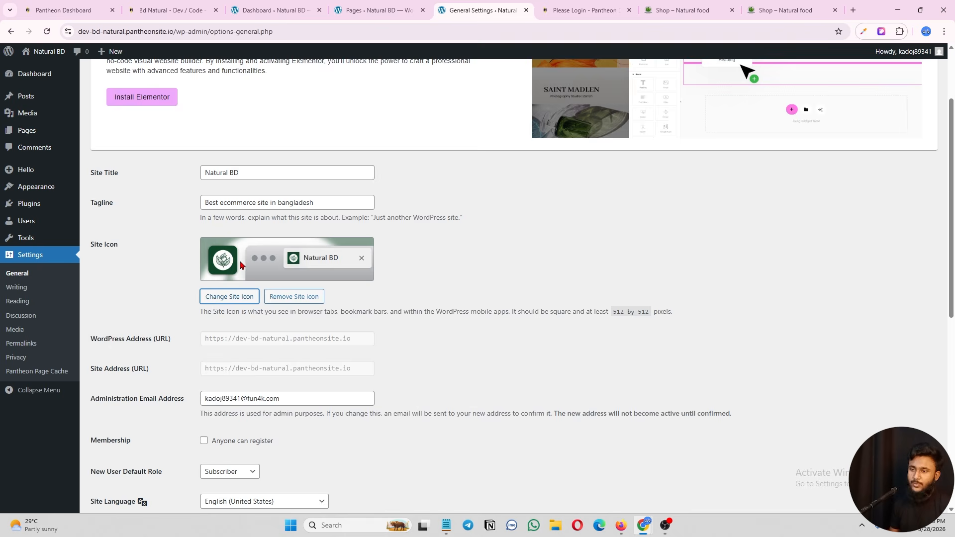
- Review the remaining general settings, including timezone, date format and time format, and save the changes
scroll(153, 317, "down", 3)
scroll(150, 316, "down", 4)
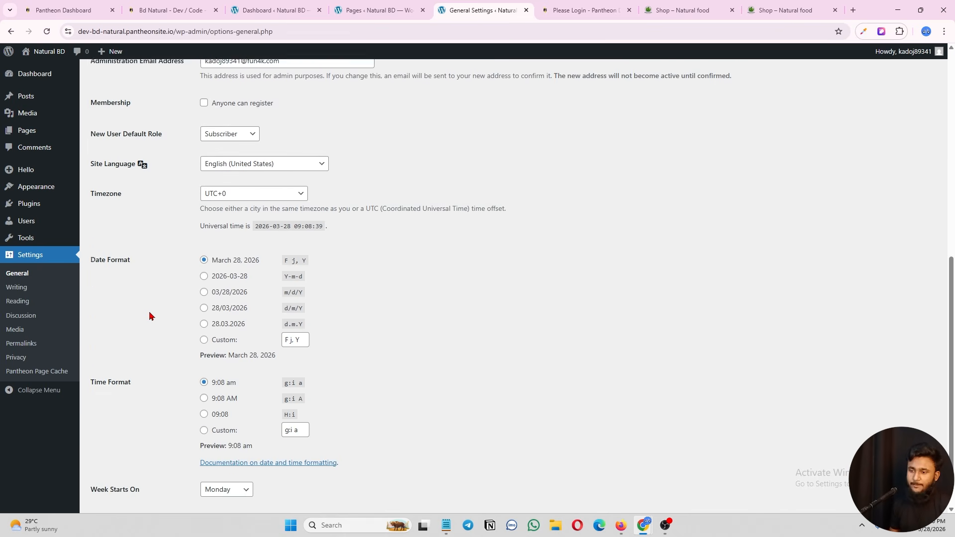
scroll(227, 341, "up", 3)
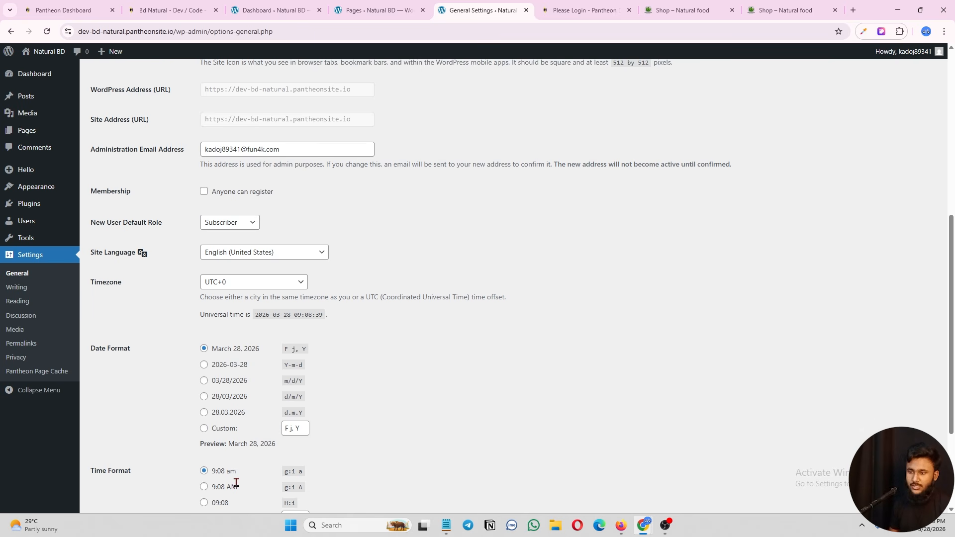
scroll(442, 404, "down", 3)
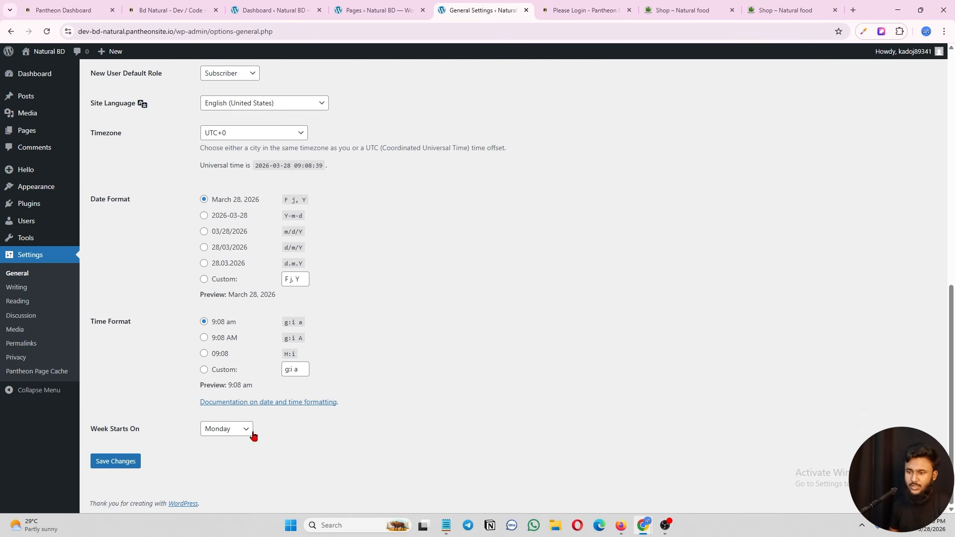
left_click(125, 461)
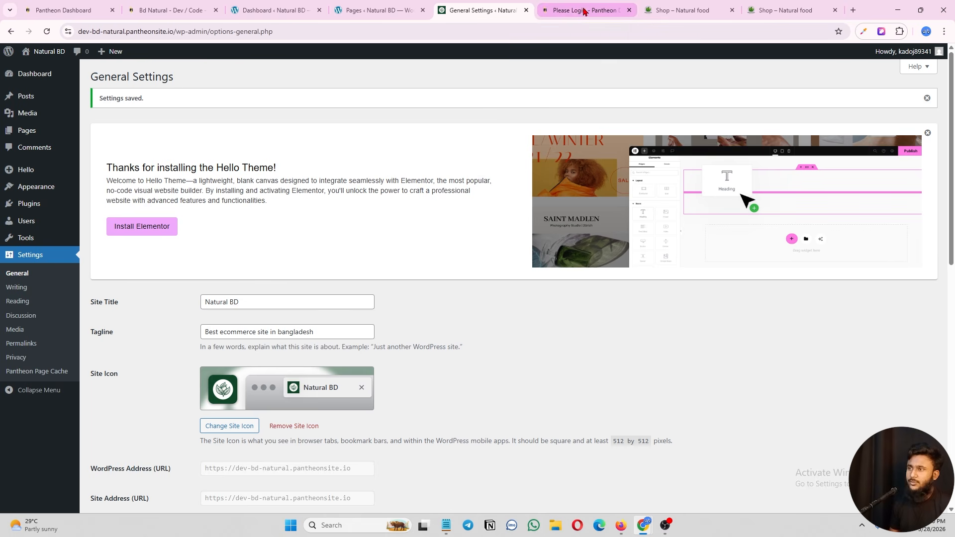
- View the live site's front page in a new browser tab, then return to the general settings
mouse_move(44, 51)
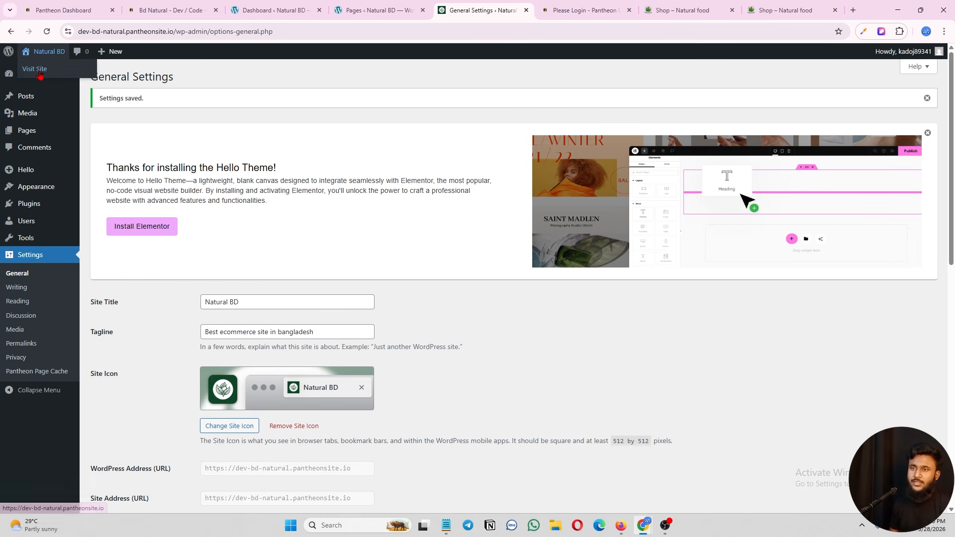
right_click(39, 70)
left_click(93, 83)
left_click(514, 11)
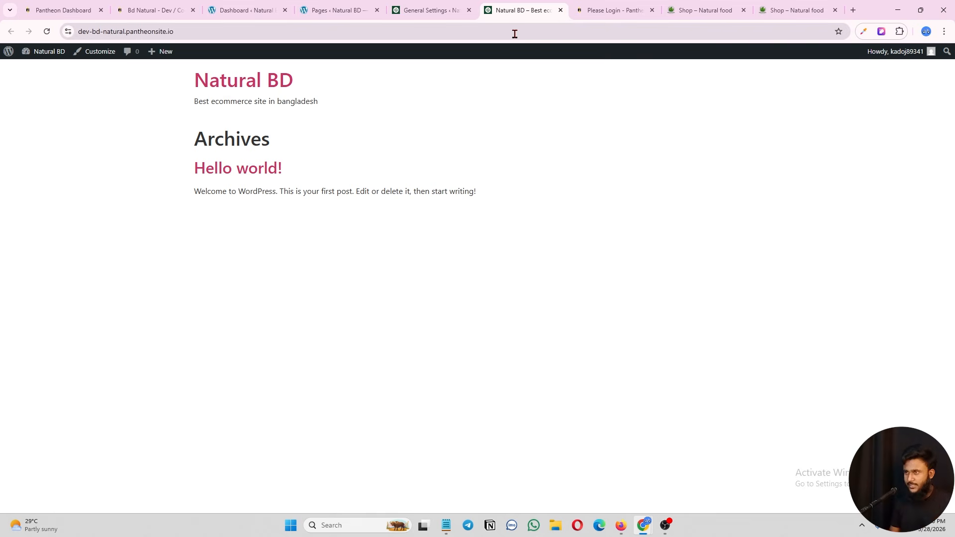
left_click(420, 11)
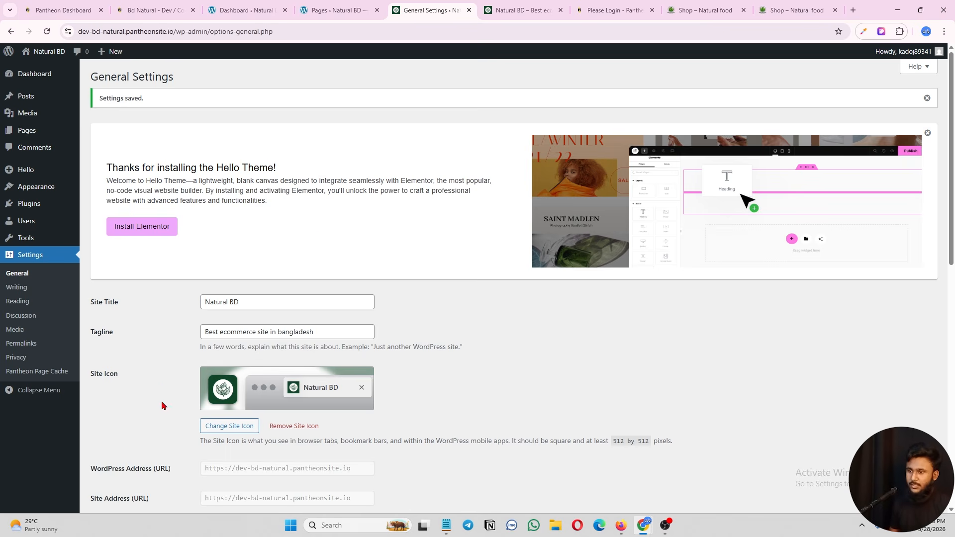
- Open the permalink settings in a new browser tab, set the permalink structure to Post name and save the changes
scroll(135, 439, "down", 7)
scroll(79, 404, "up", 2)
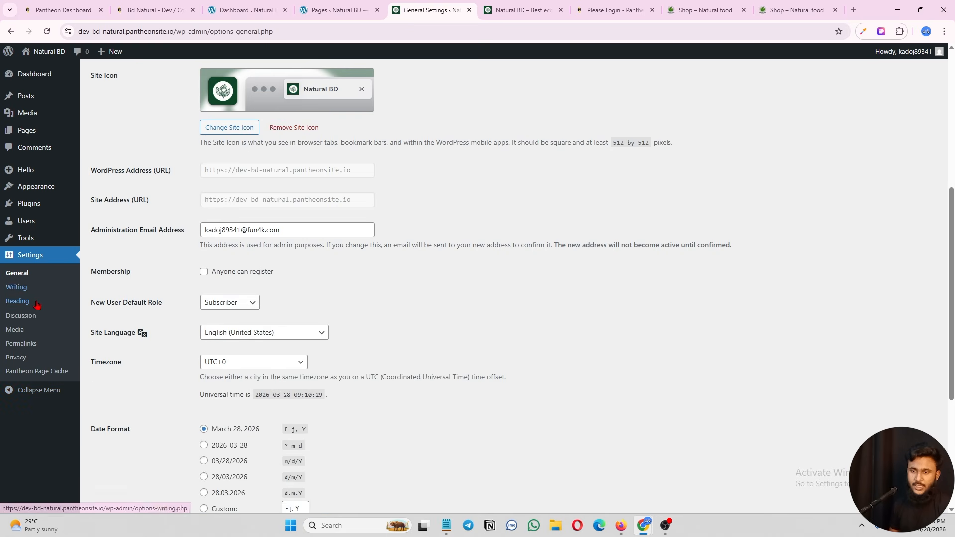
right_click(31, 344)
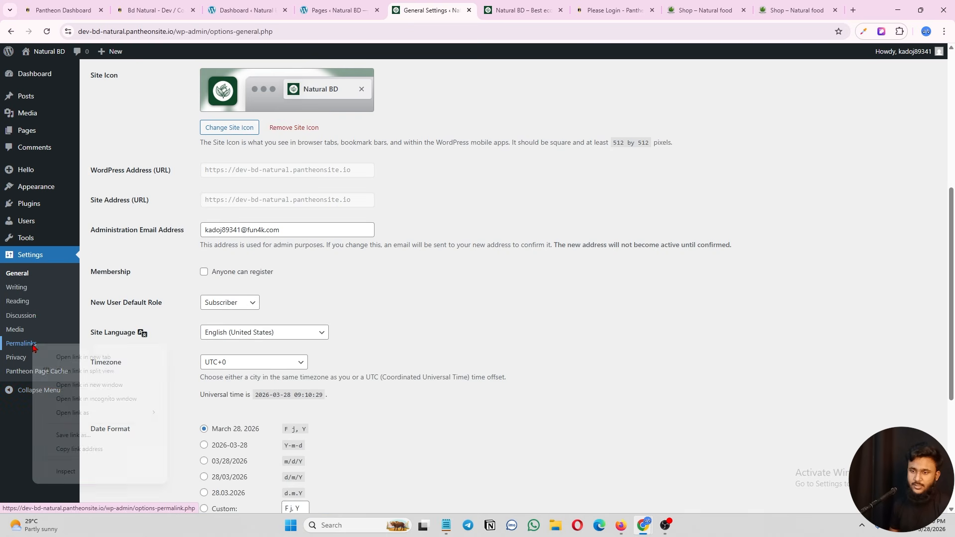
left_click(65, 356)
left_click(545, 10)
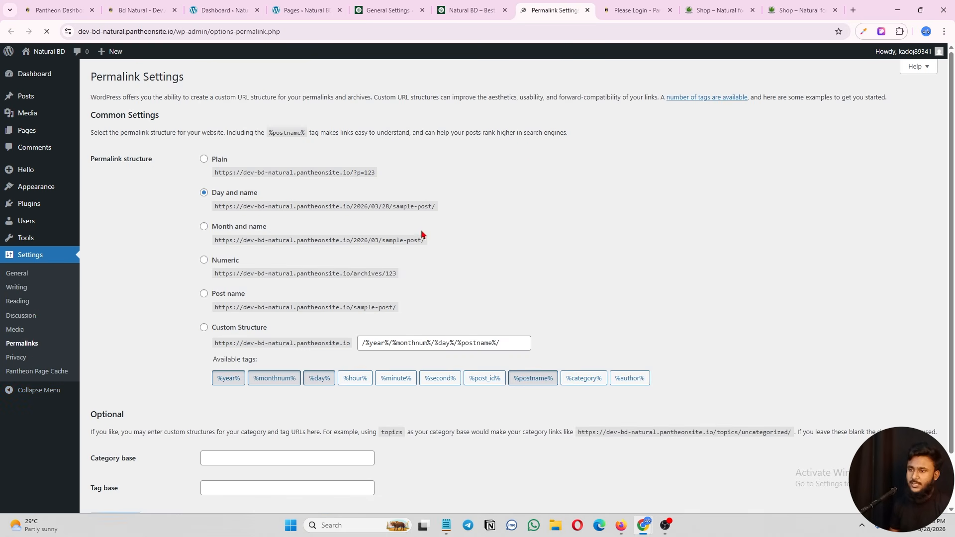
scroll(272, 336, "down", 5)
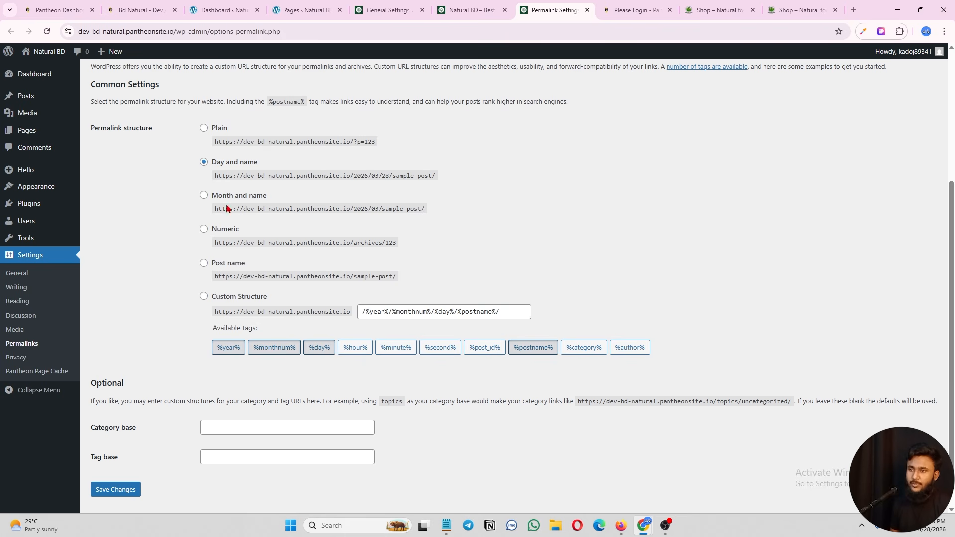
left_click(203, 264)
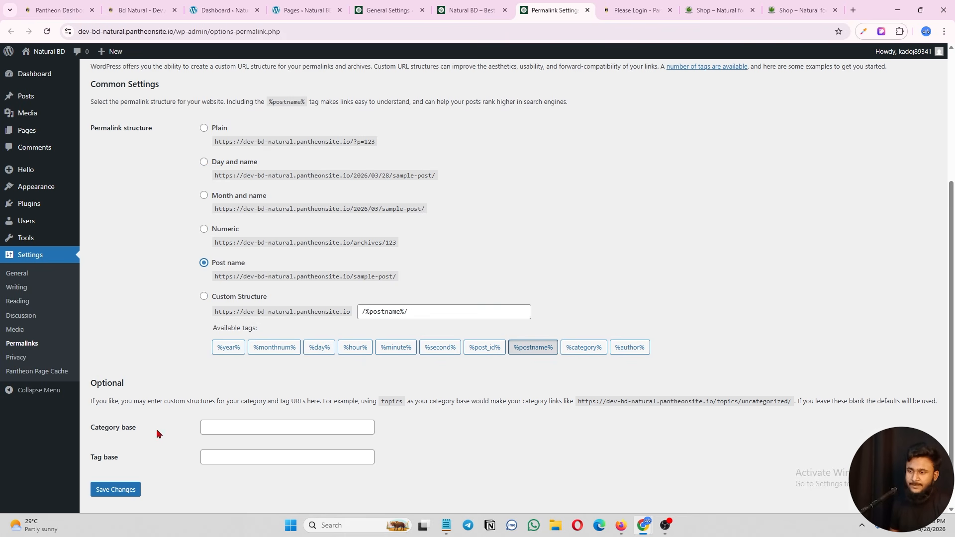
scroll(216, 423, "down", 1)
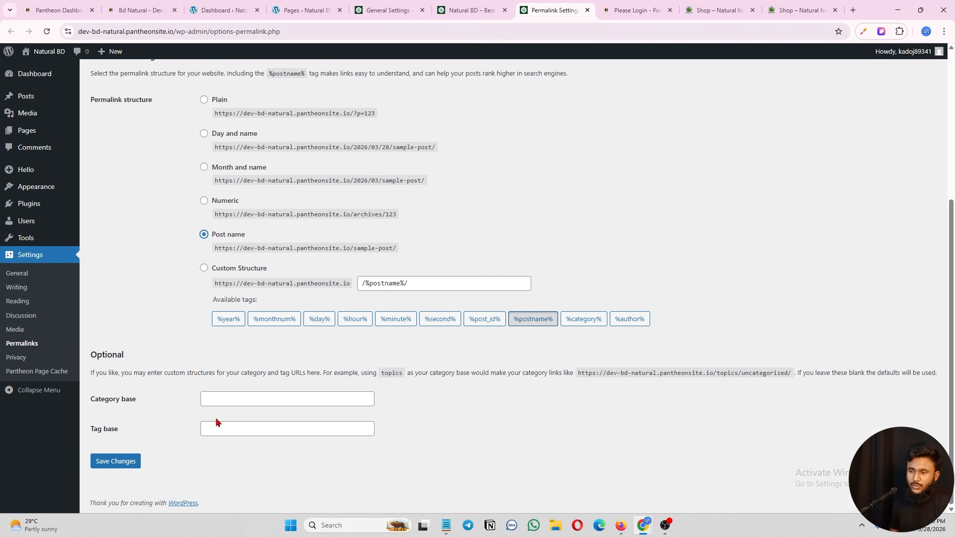
left_click(126, 462)
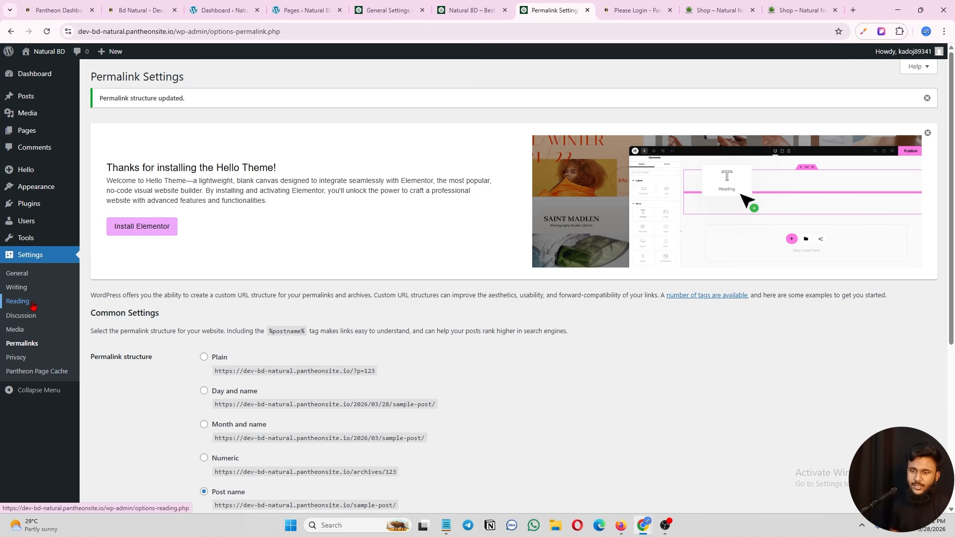
- Open the reading settings in a new browser tab and look over the media settings for image sizes and uploads
right_click(26, 301)
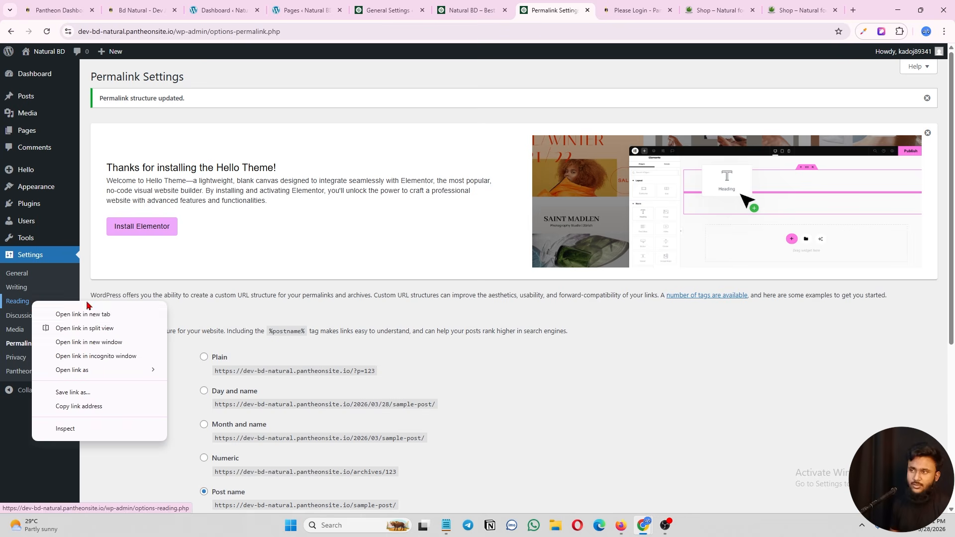
left_click(90, 314)
left_click(582, 10)
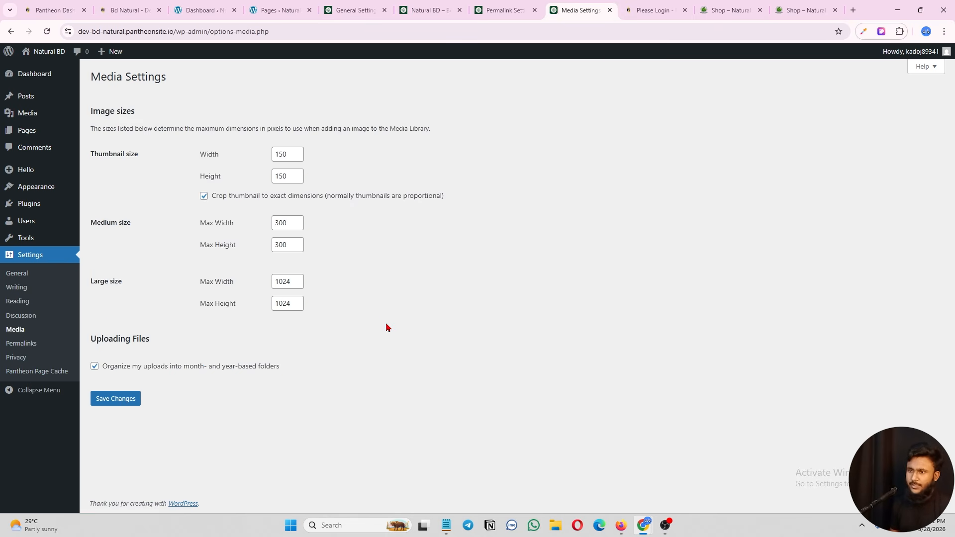
scroll(362, 409, "down", 2)
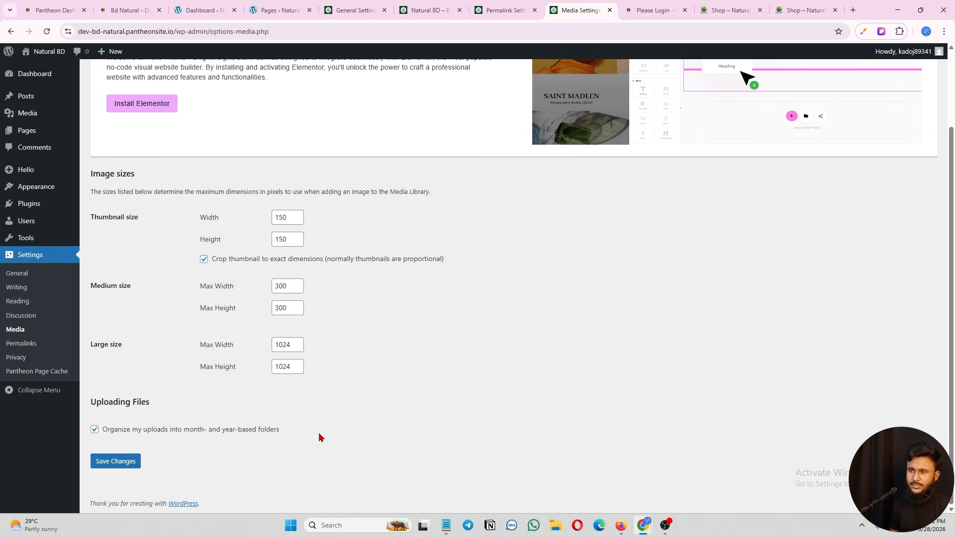
scroll(222, 368, "up", 2)
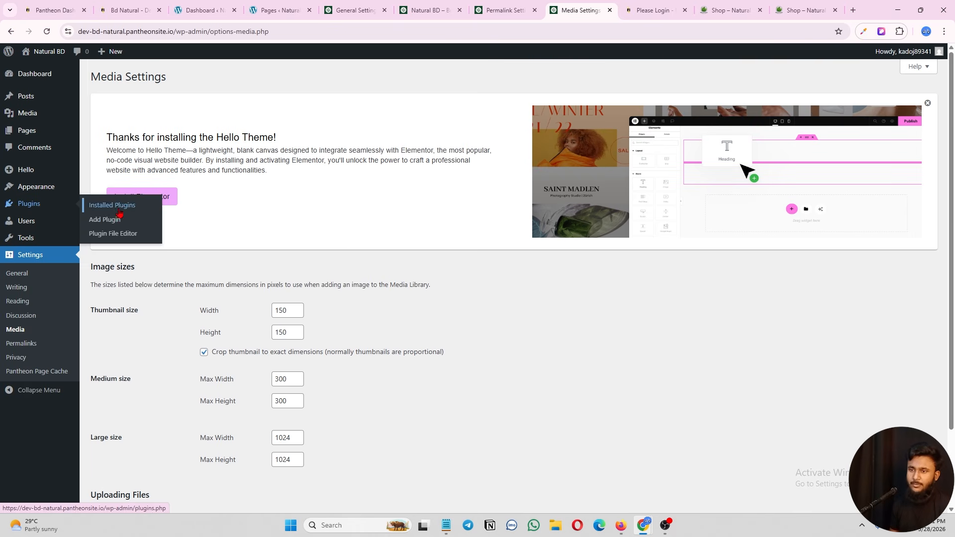
- Open the page for adding plugins in a new browser tab and install Elementor Website Builder from the popular plugins
right_click(118, 217)
left_click(164, 233)
left_click(596, 11)
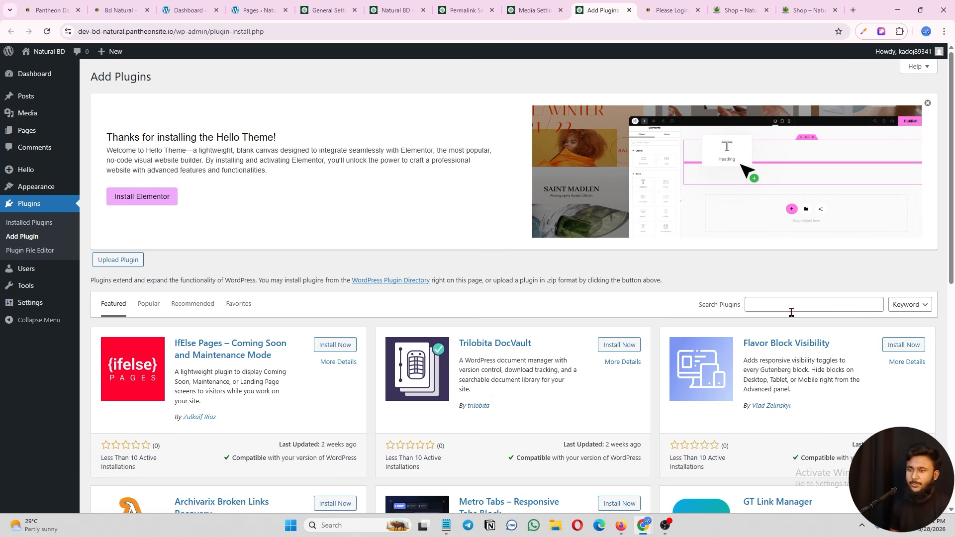
left_click(145, 305)
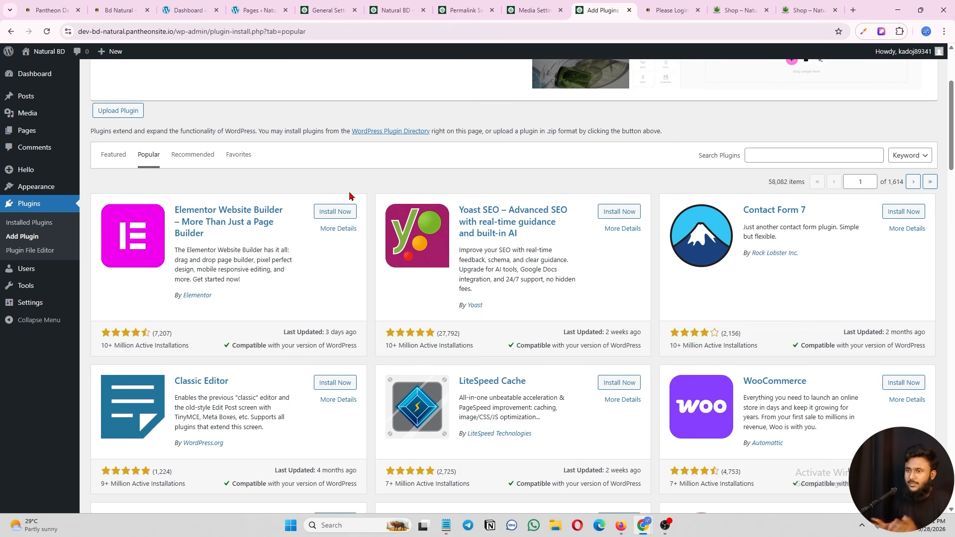
left_click(334, 215)
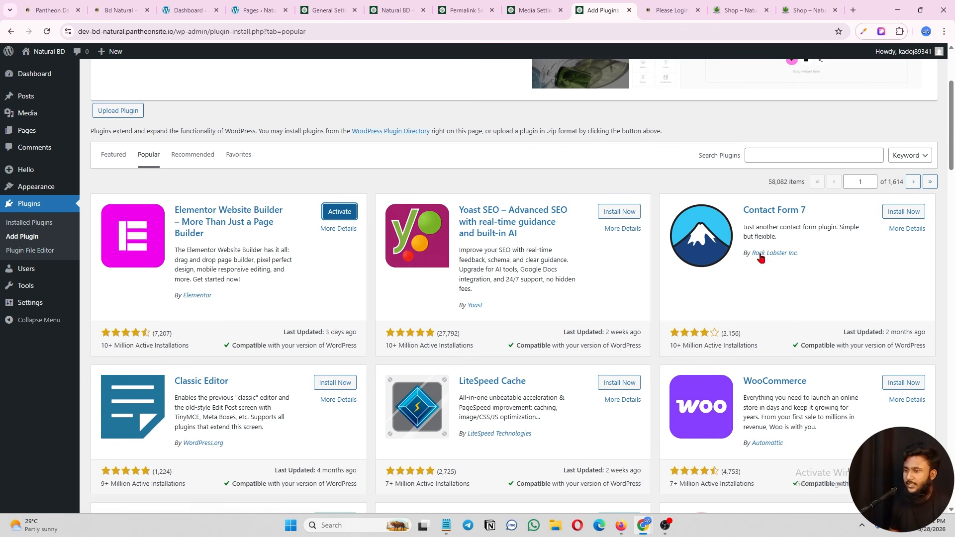
- Install the WooCommerce plugin from the popular plugins
scroll(761, 254, "down", 2)
scroll(263, 362, "down", 1)
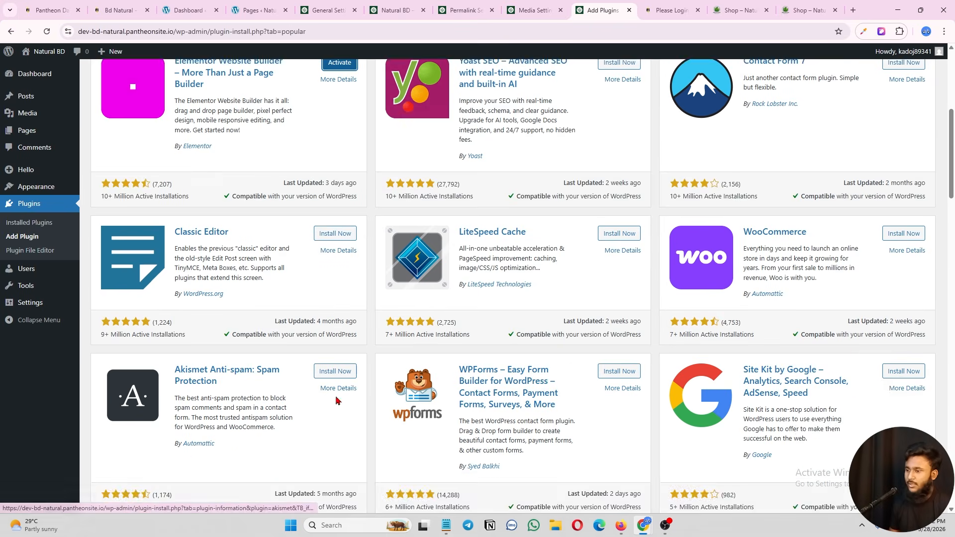
scroll(337, 401, "up", 3)
scroll(342, 393, "down", 4)
scroll(341, 393, "down", 1)
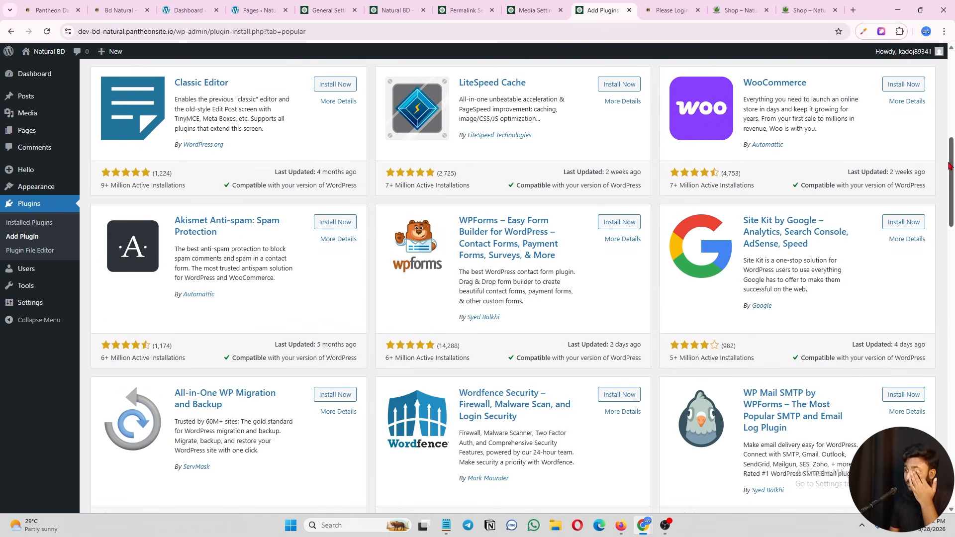
left_click(902, 84)
- Find WPCode – Insert Headers and Footers among the popular plugins and install it
scroll(477, 384, "down", 2)
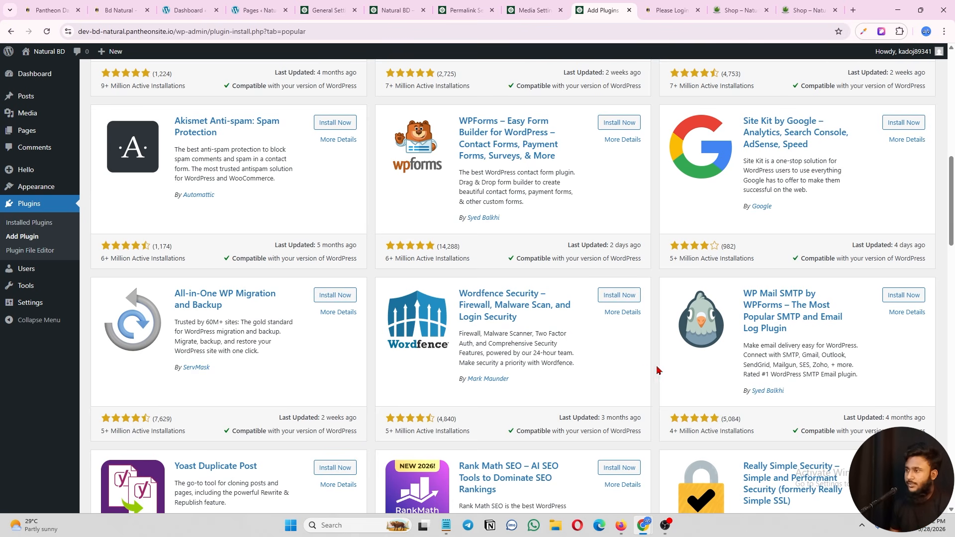
scroll(507, 380, "down", 8)
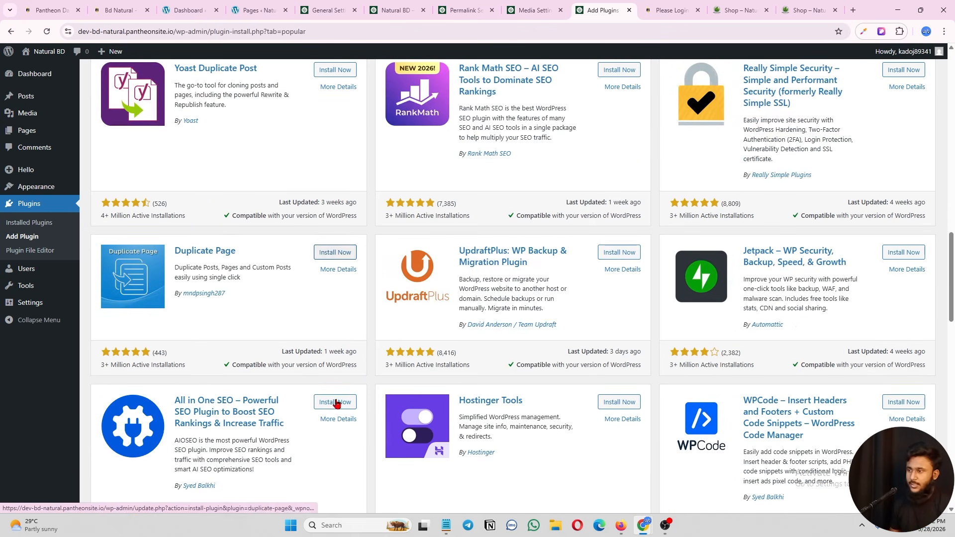
scroll(348, 398, "down", 6)
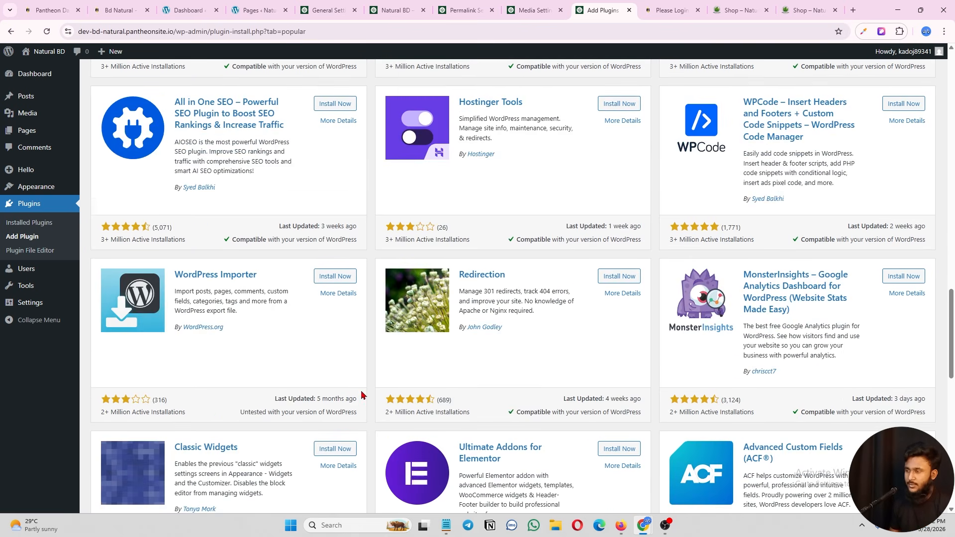
scroll(361, 396, "down", 1)
scroll(363, 396, "up", 3)
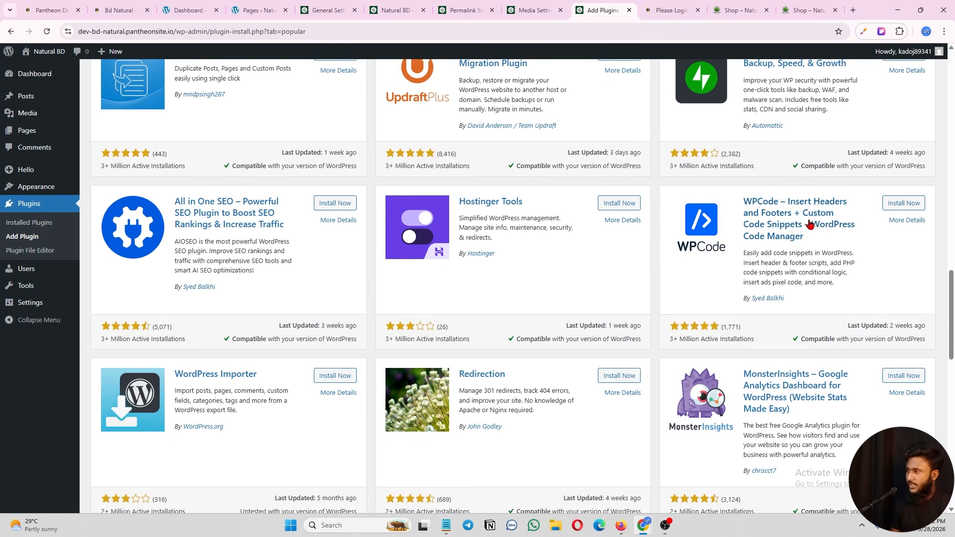
left_click(904, 203)
- Look through the rest of the popular plugins for other ones worth installing on the store
scroll(416, 363, "down", 3)
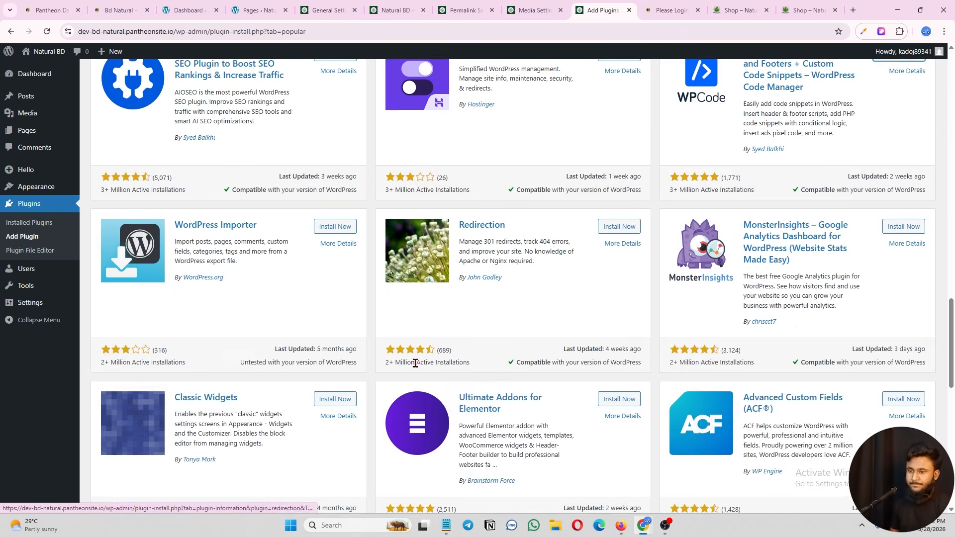
scroll(398, 378, "up", 2)
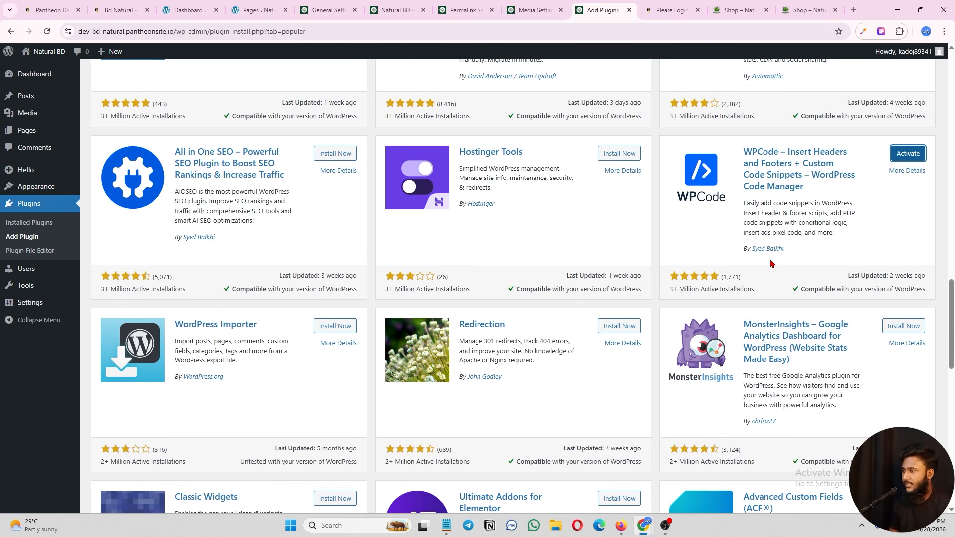
scroll(455, 300, "down", 9)
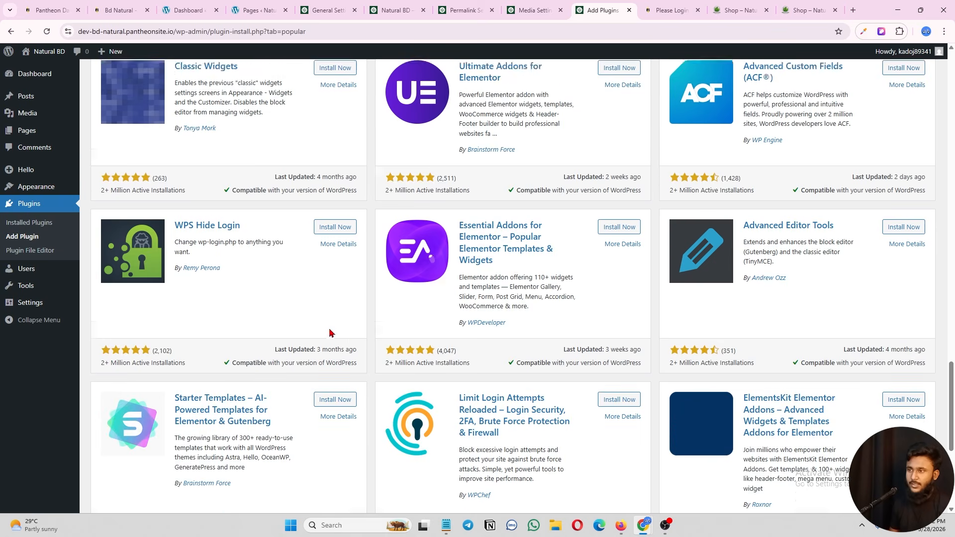
scroll(352, 326, "up", 2)
scroll(353, 329, "down", 5)
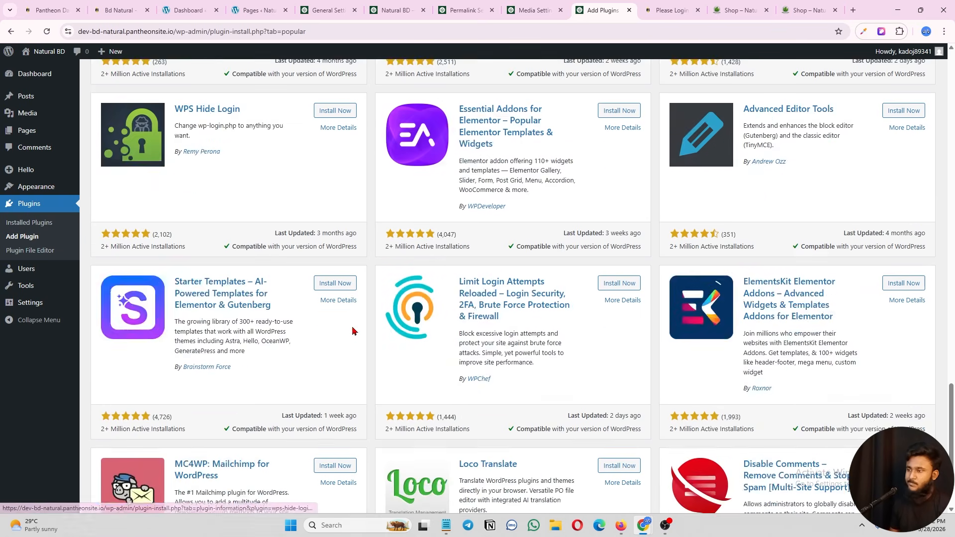
scroll(364, 357, "down", 2)
scroll(368, 353, "up", 15)
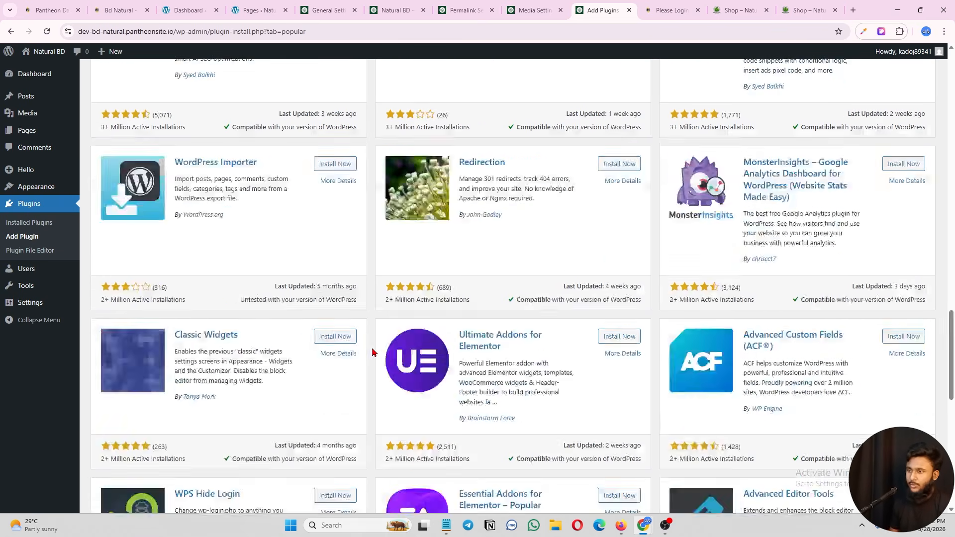
scroll(371, 348, "up", 9)
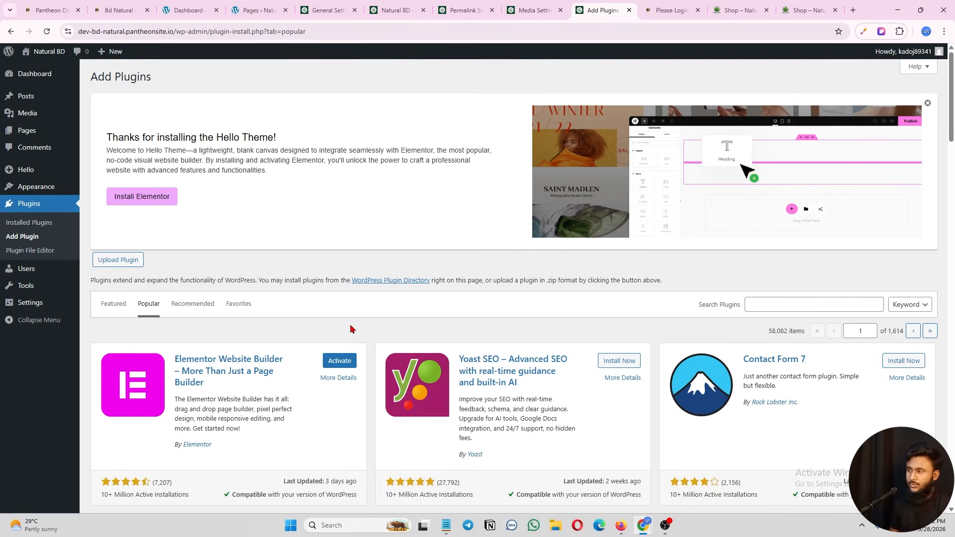
left_click(767, 306)
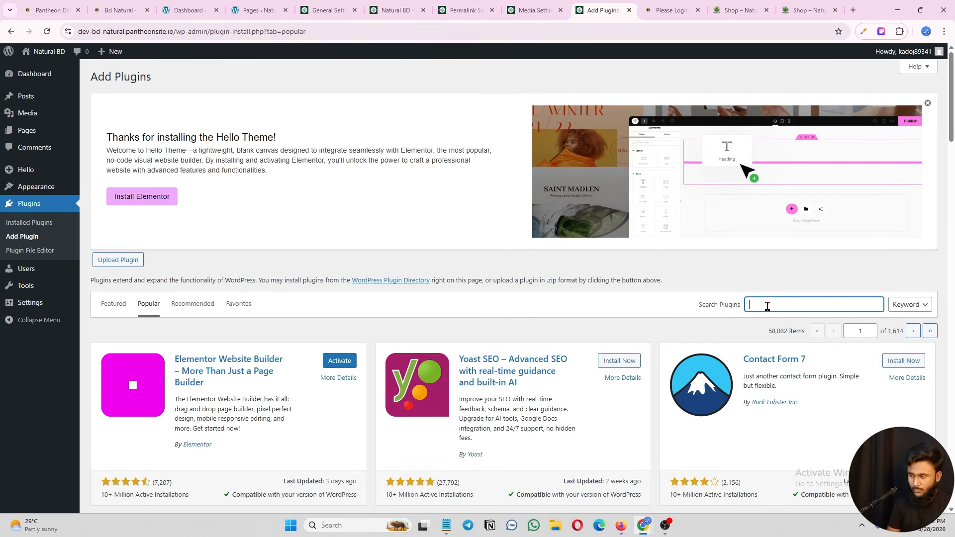
type("funn")
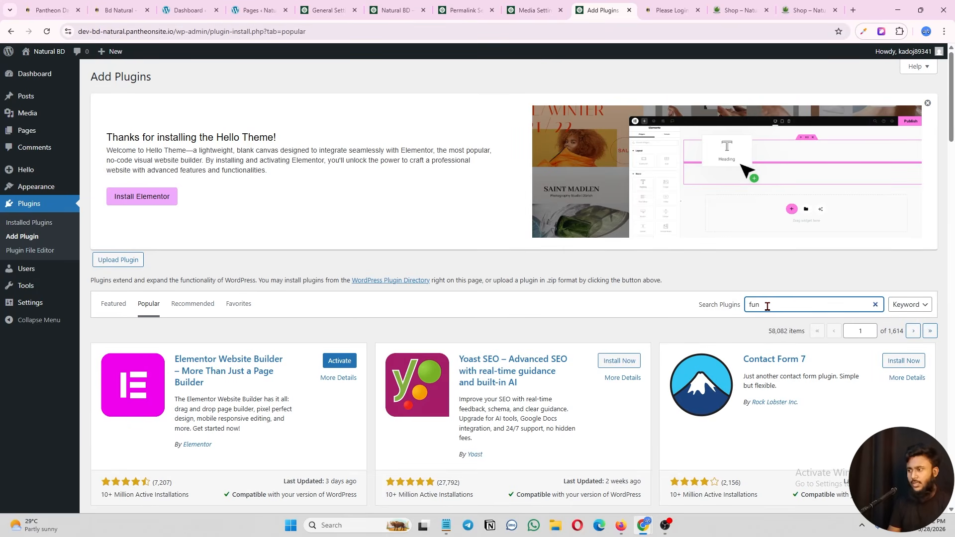
key("BackSpace")
key("BackSpace")
key("BackSpace")
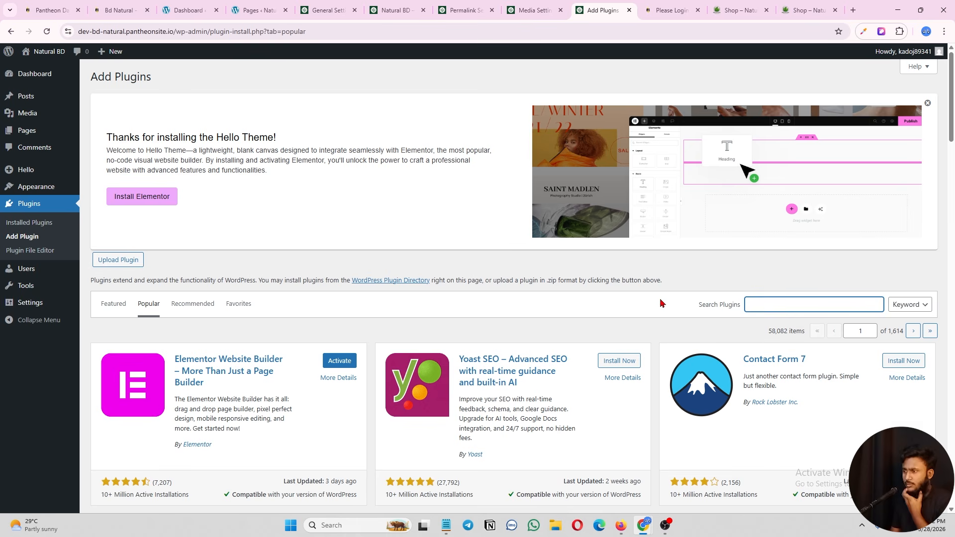
left_click(661, 303)
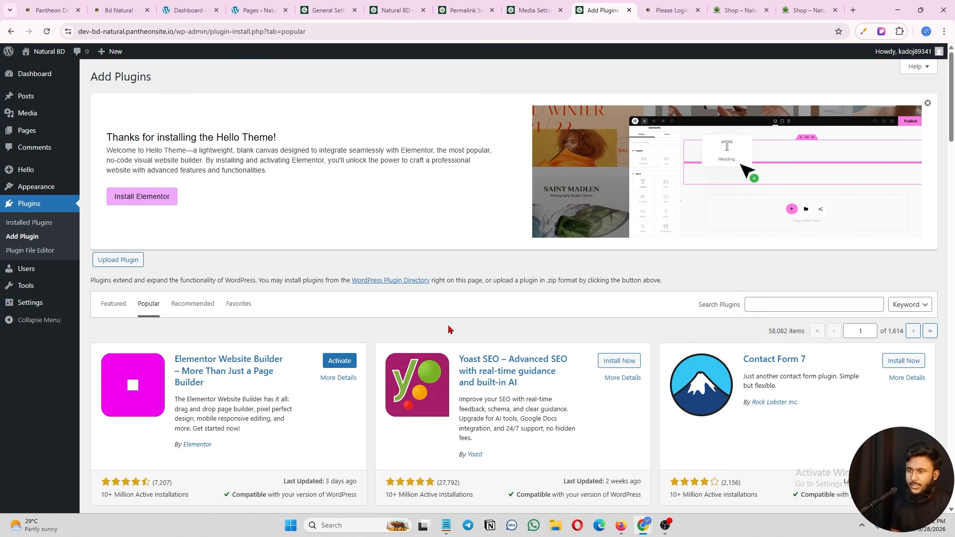
- Search the plugin directory for "cartflow" and install CartFlows – Funnel Builder & Checkout Plugin for WooCommerce
left_click(769, 308)
type("c")
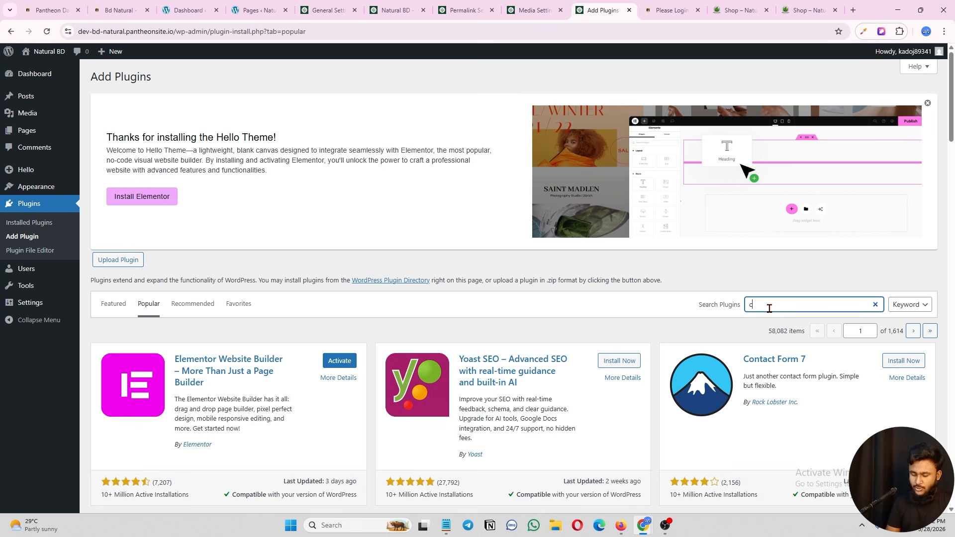
type("art f")
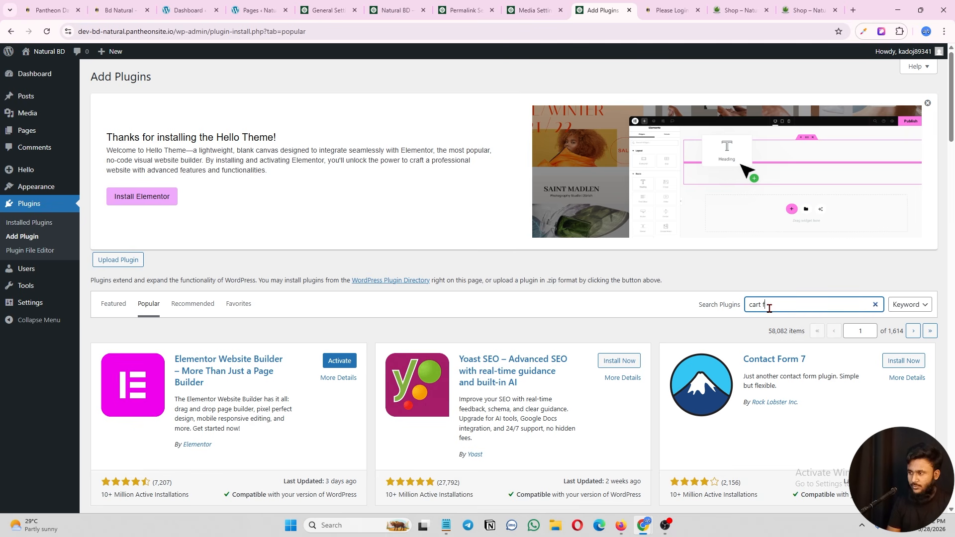
type("low")
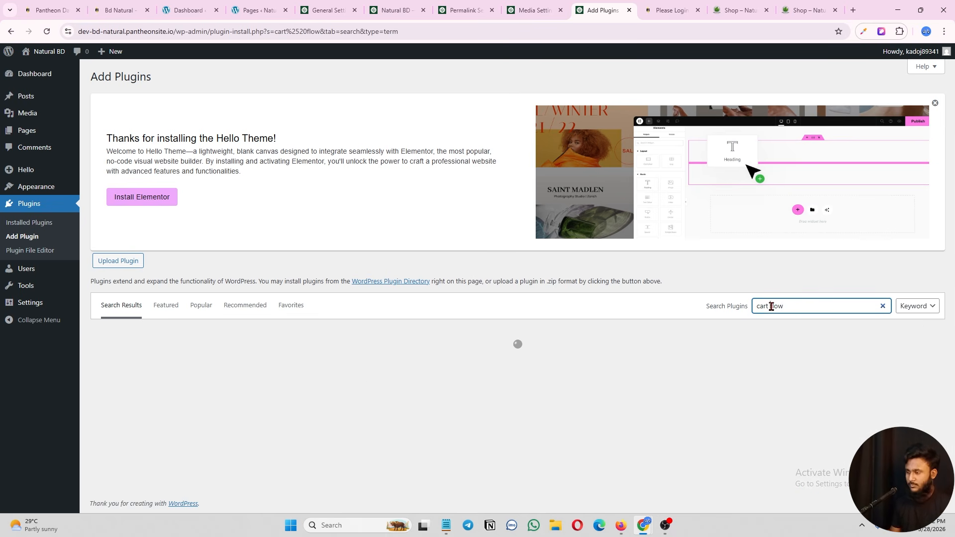
scroll(481, 412, "down", 3)
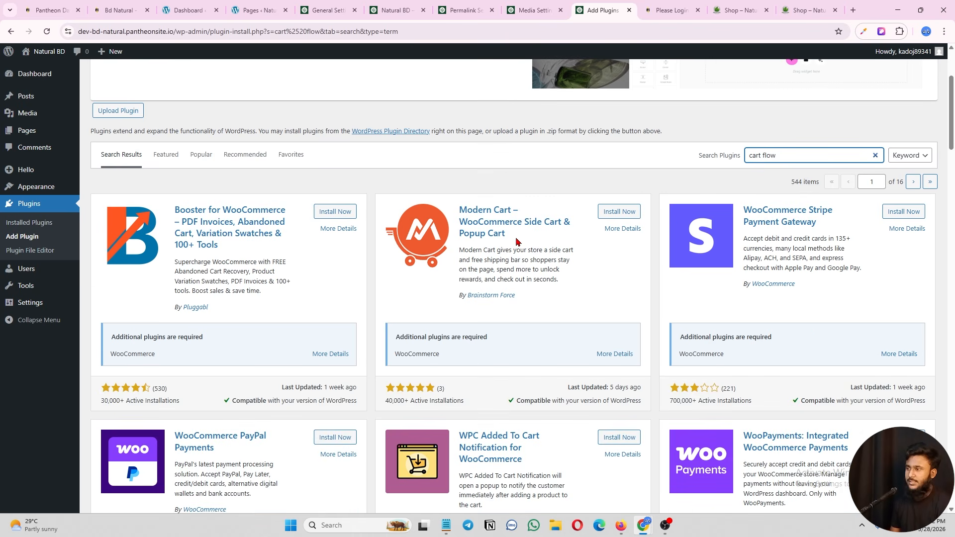
key("BackSpace")
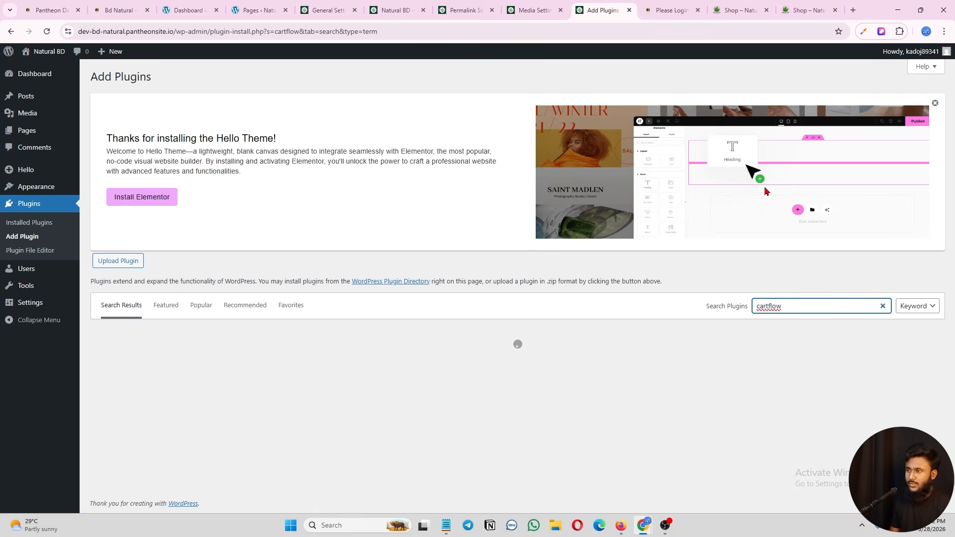
scroll(501, 420, "down", 4)
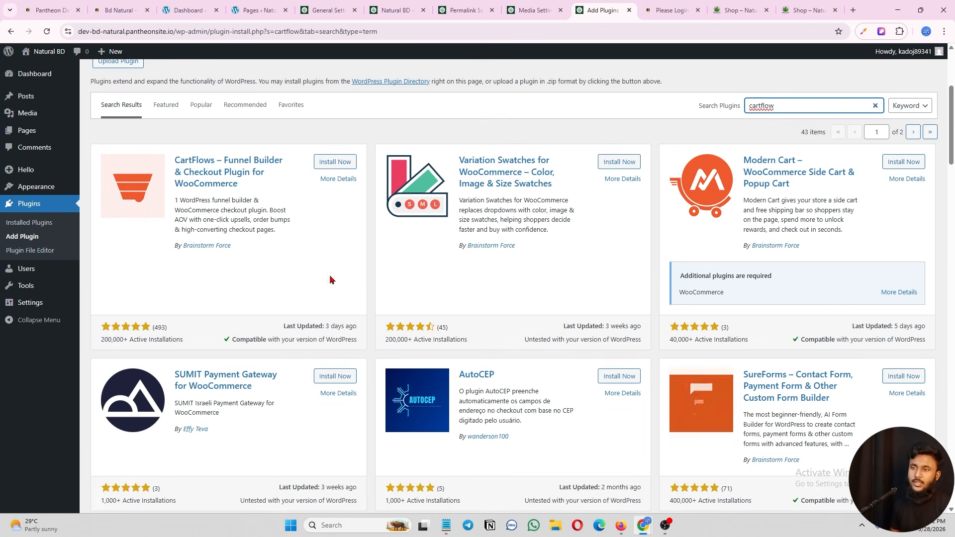
left_click(340, 168)
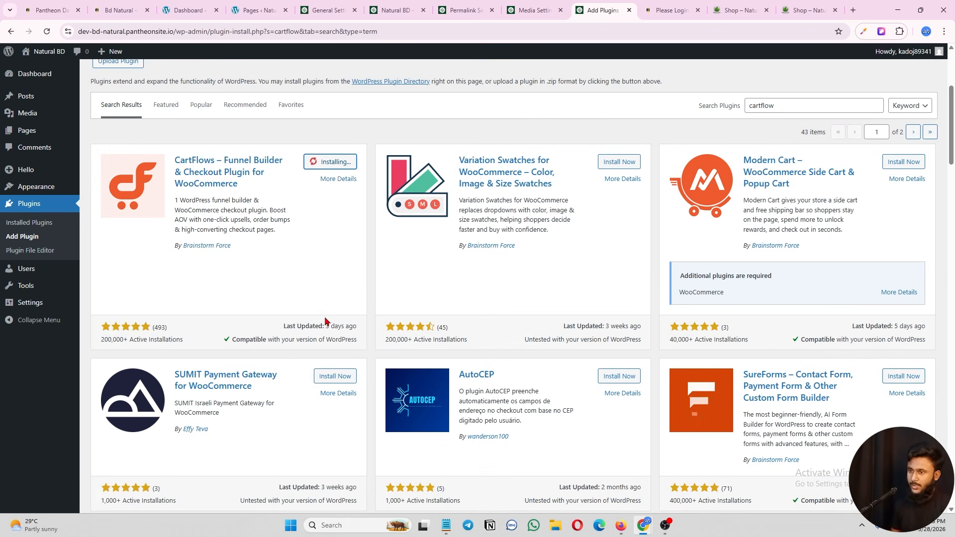
- Activate all installed plugins at once with a bulk action from the installed plugins list
scroll(371, 326, "up", 4)
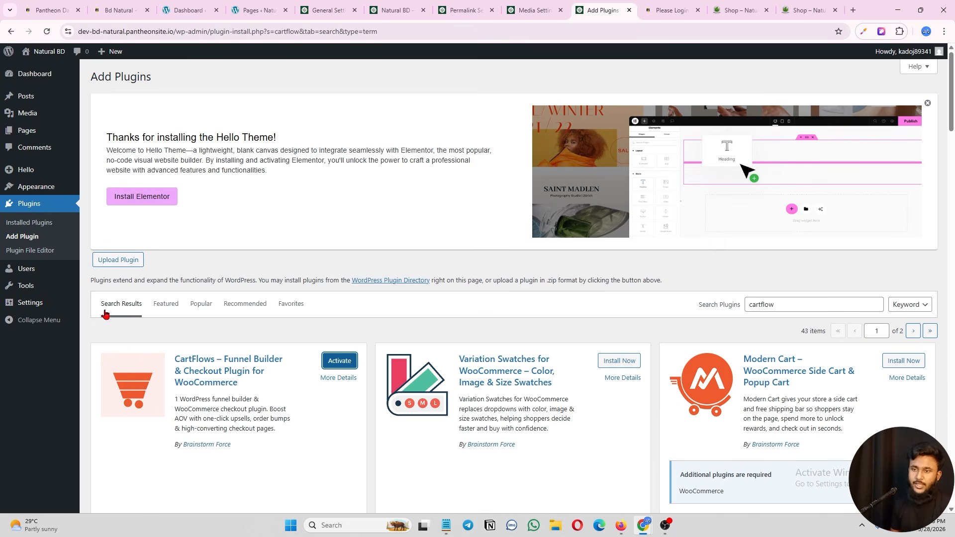
left_click(49, 224)
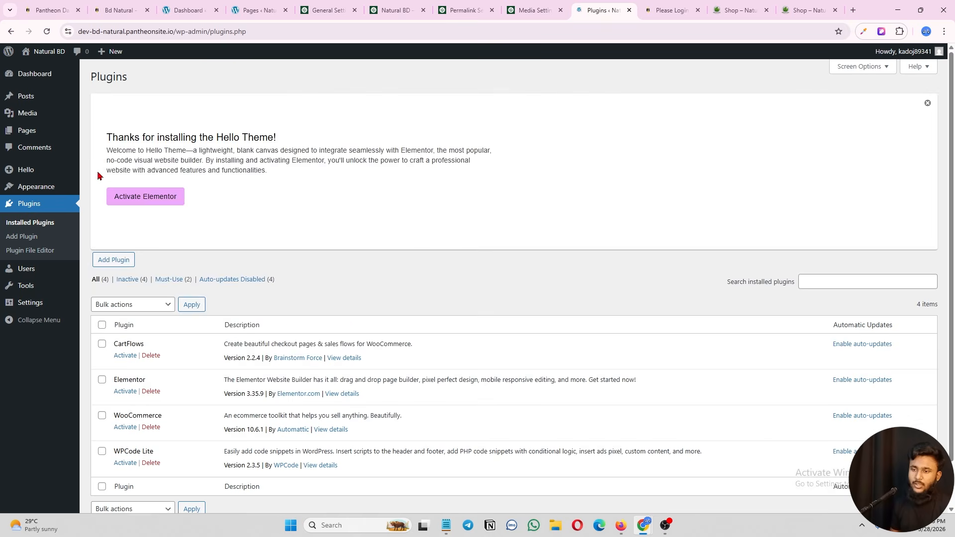
scroll(105, 339, "down", 1)
left_click(102, 275)
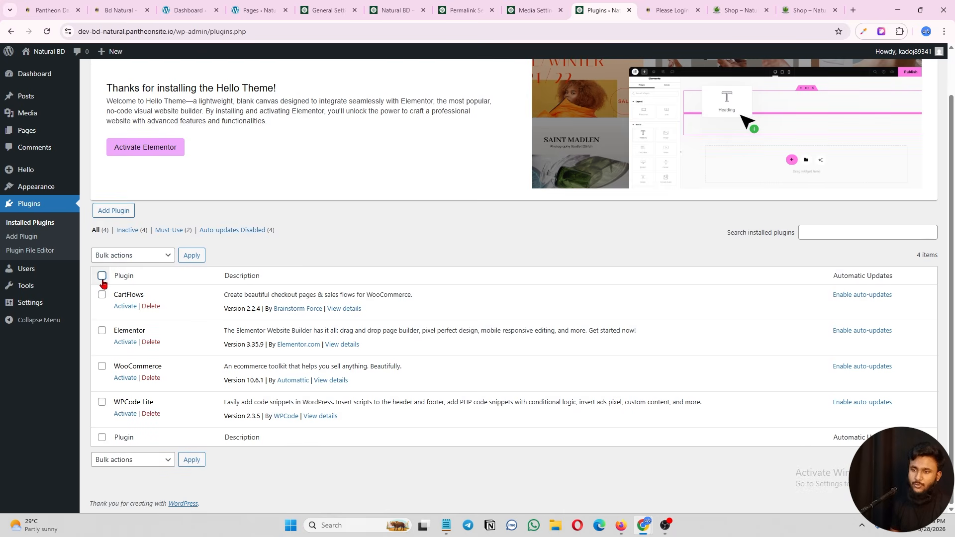
left_click(149, 256)
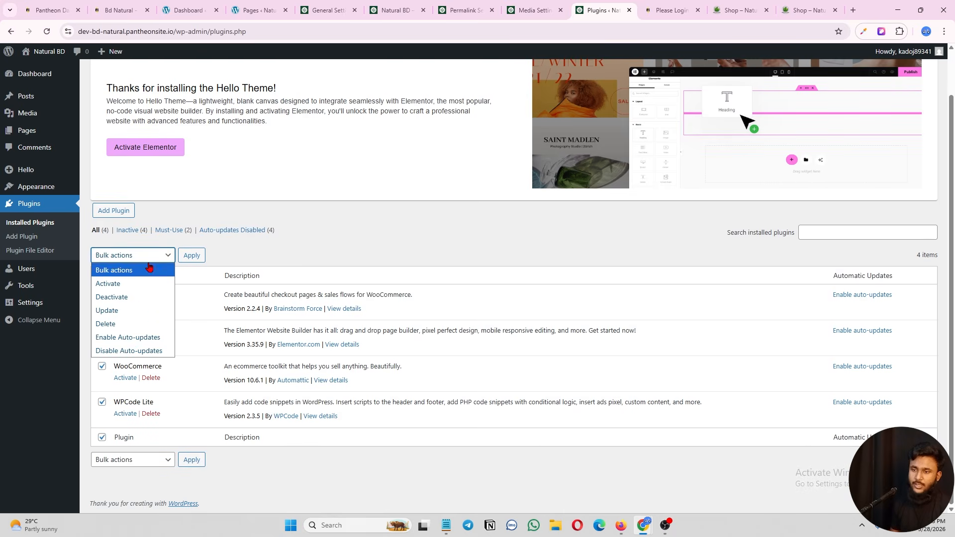
left_click(131, 283)
left_click(195, 257)
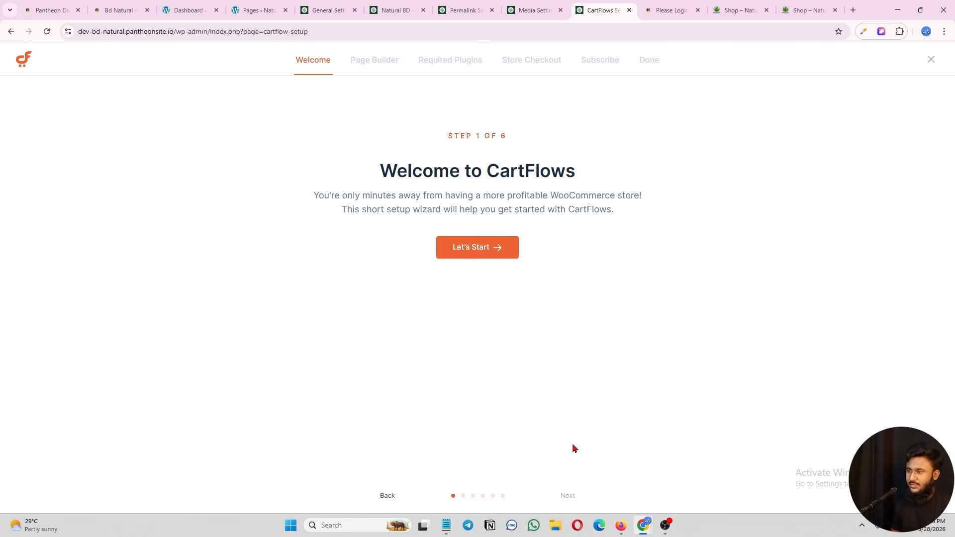
- Go through the CartFlows setup wizard with Elementor as page builder, skipping the required plugins, store checkout and remaining steps
left_click(477, 248)
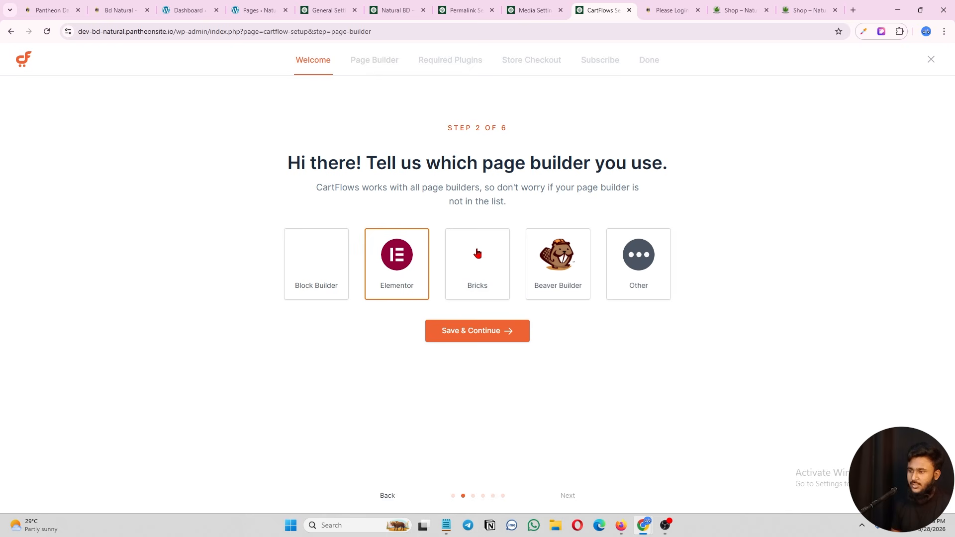
left_click(477, 331)
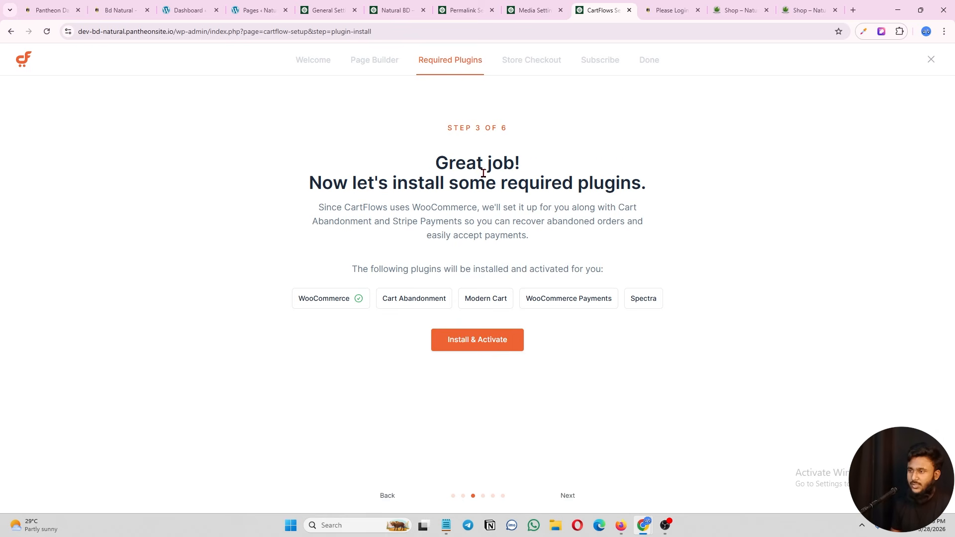
left_click(570, 495)
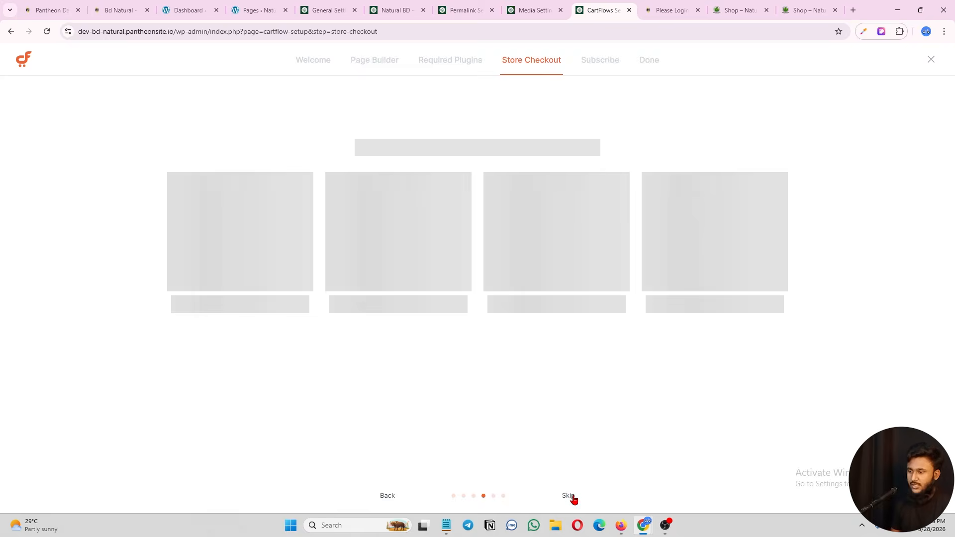
left_click(572, 498)
left_click(573, 498)
left_click(574, 498)
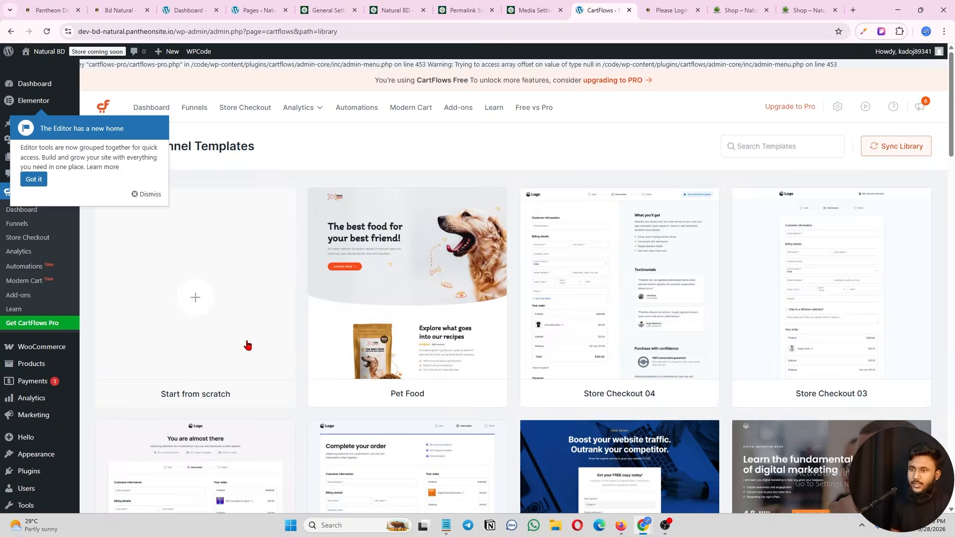
- Return to the installed plugins list, dismissing the Elementor editor notice and the CartFlows first-funnel prompt
left_click(140, 195)
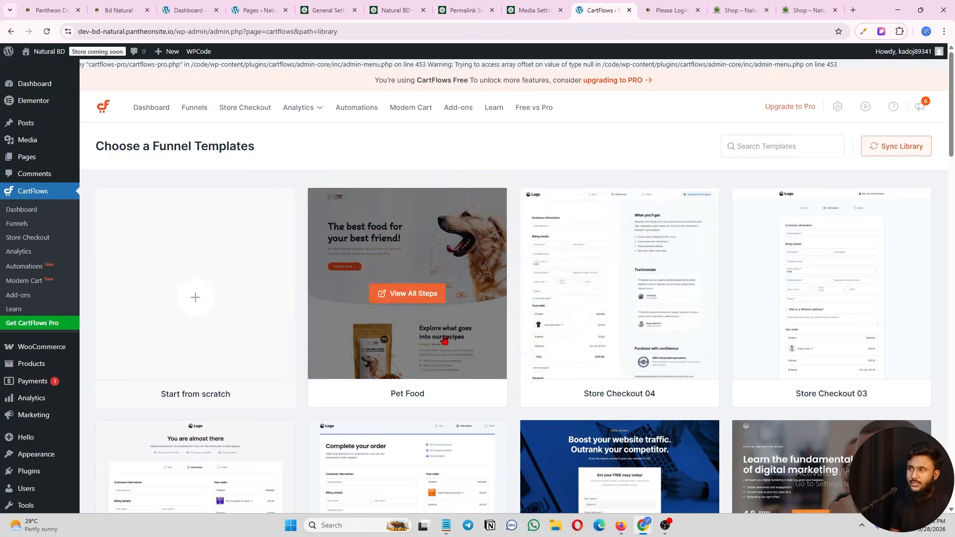
scroll(388, 318, "down", 4)
scroll(199, 338, "up", 4)
scroll(174, 352, "down", 3)
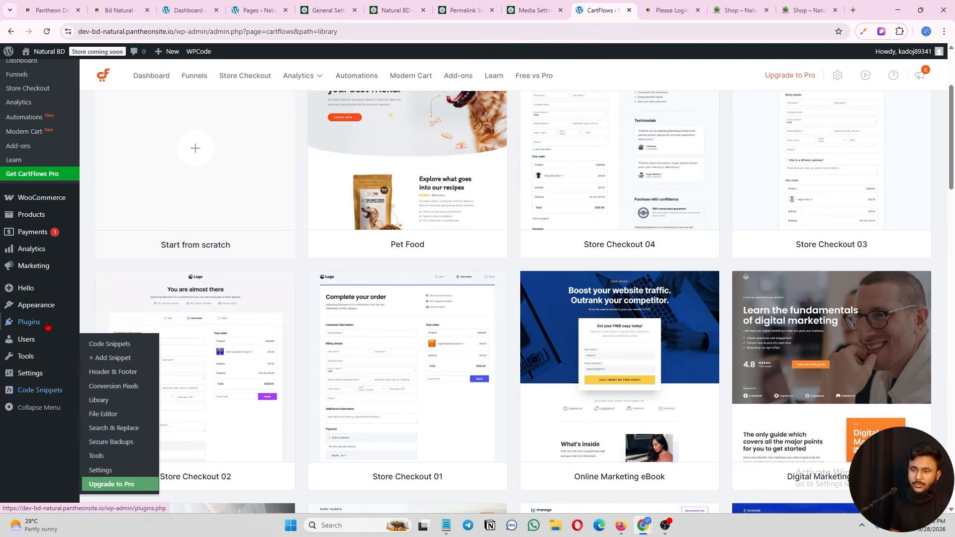
mouse_move(30, 322)
left_click(124, 328)
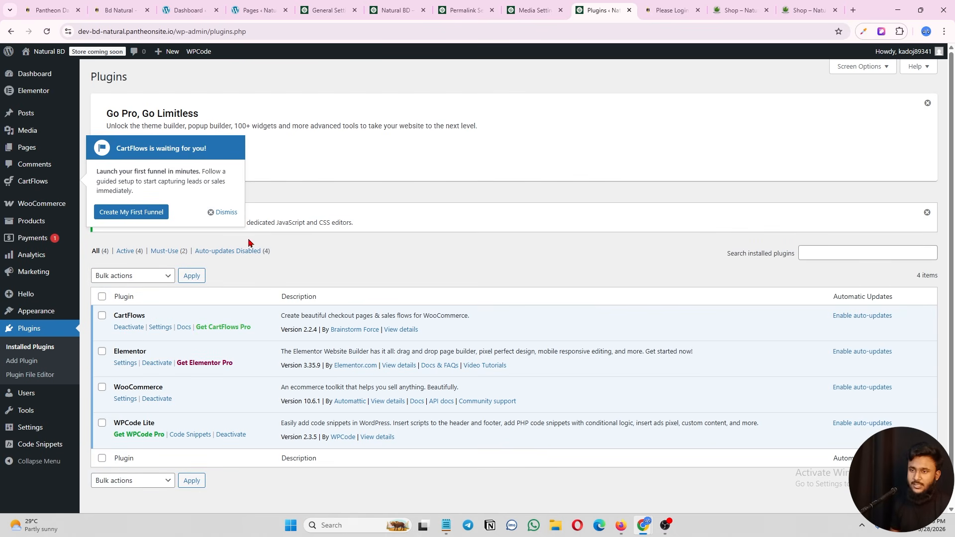
left_click(214, 213)
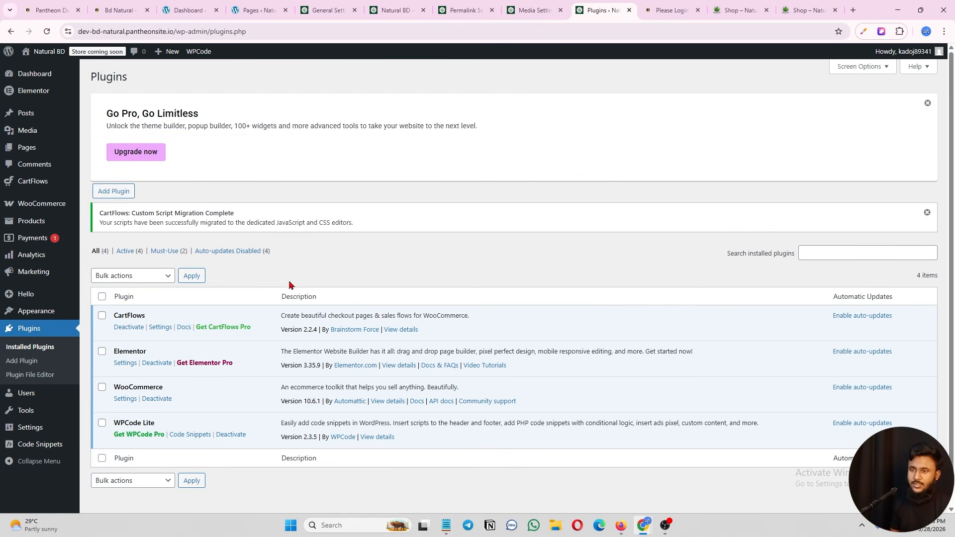
- Start a plugin upload and choose the elementor-pro.3.30.1 zip archive from the Plugin folder inside Wordpress
left_click(129, 192)
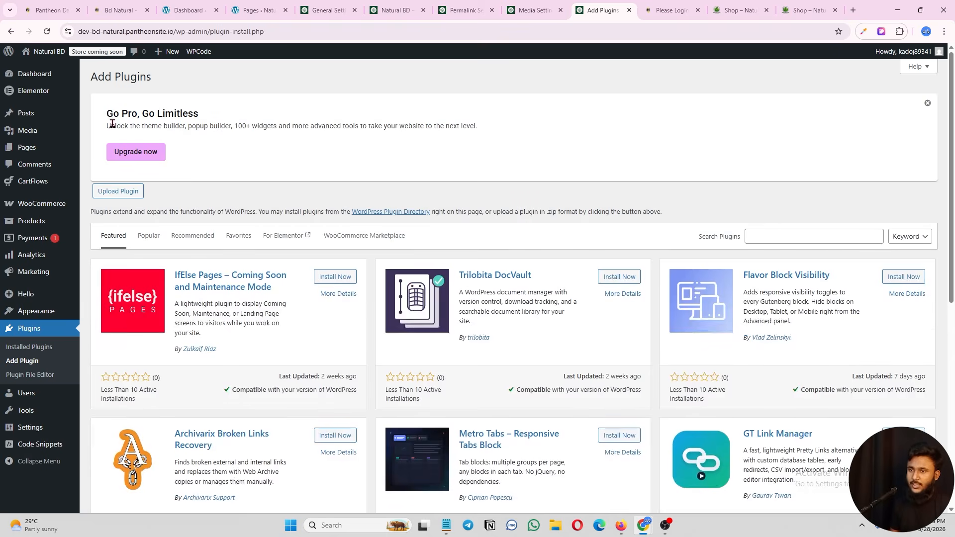
left_click(118, 192)
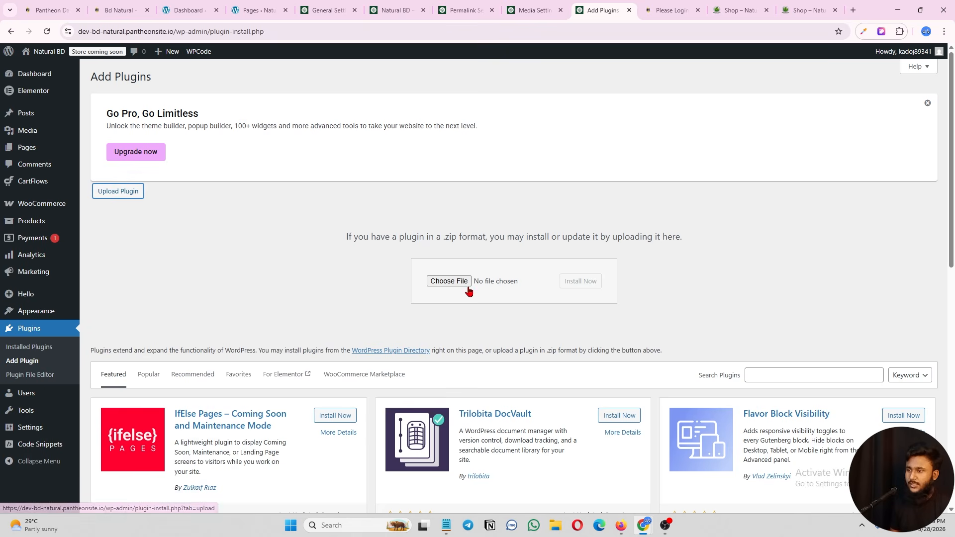
left_click(448, 281)
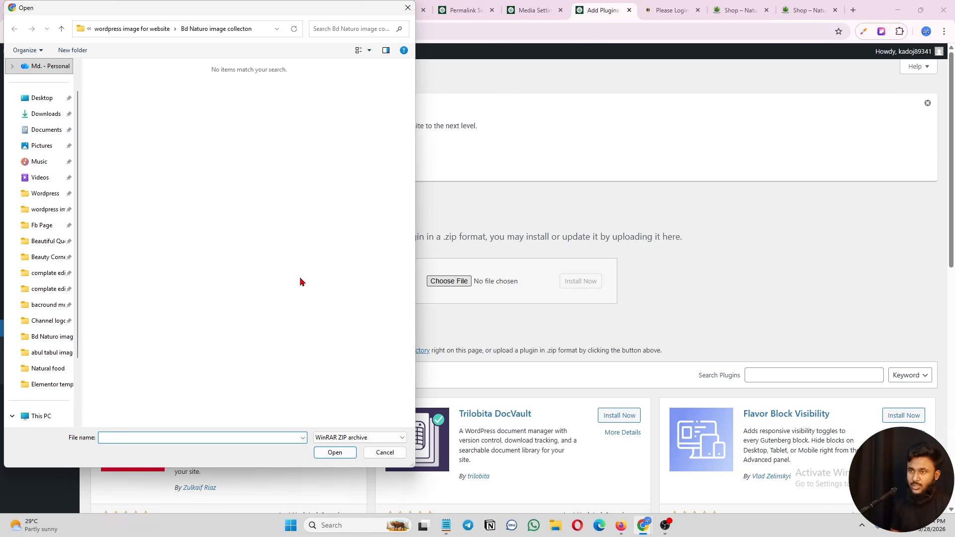
scroll(47, 334, "up", 1)
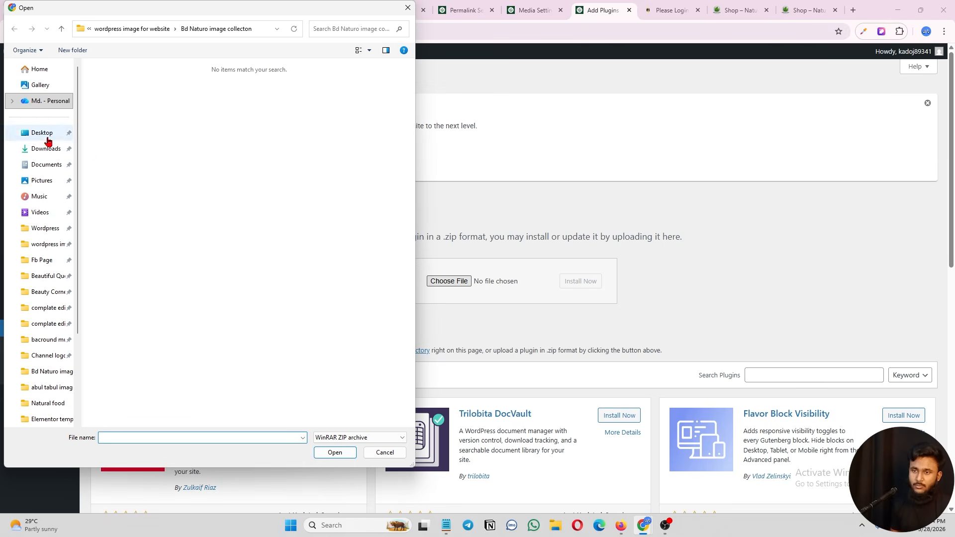
left_click(46, 228)
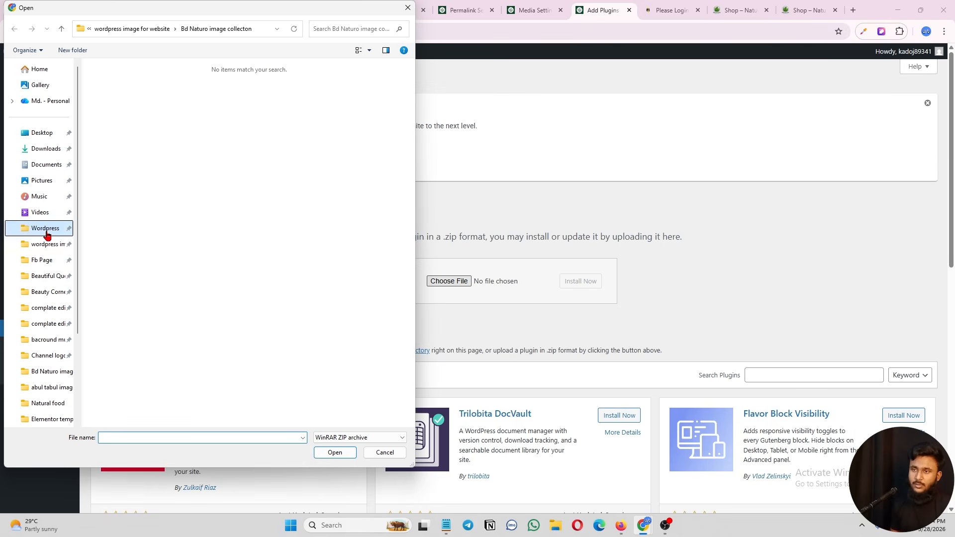
double_click(130, 94)
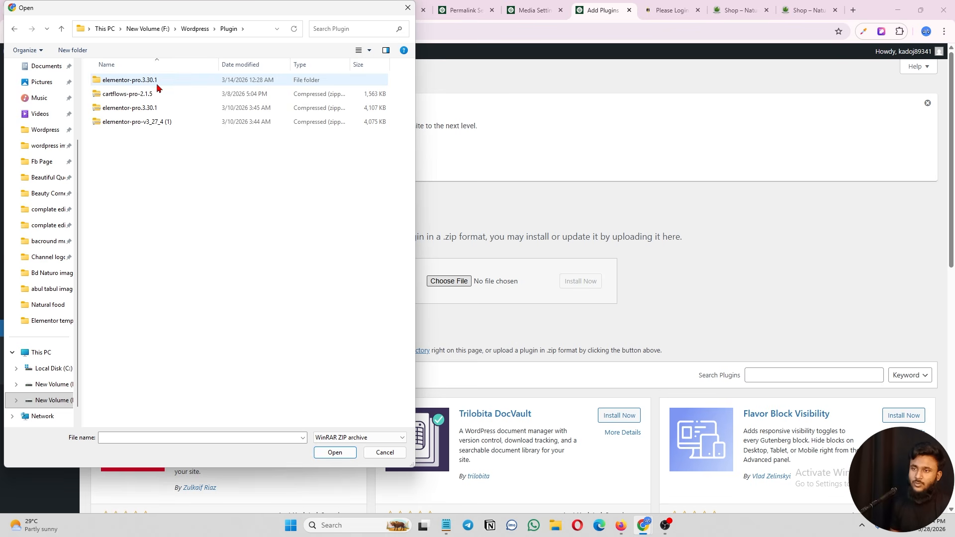
left_click(159, 112)
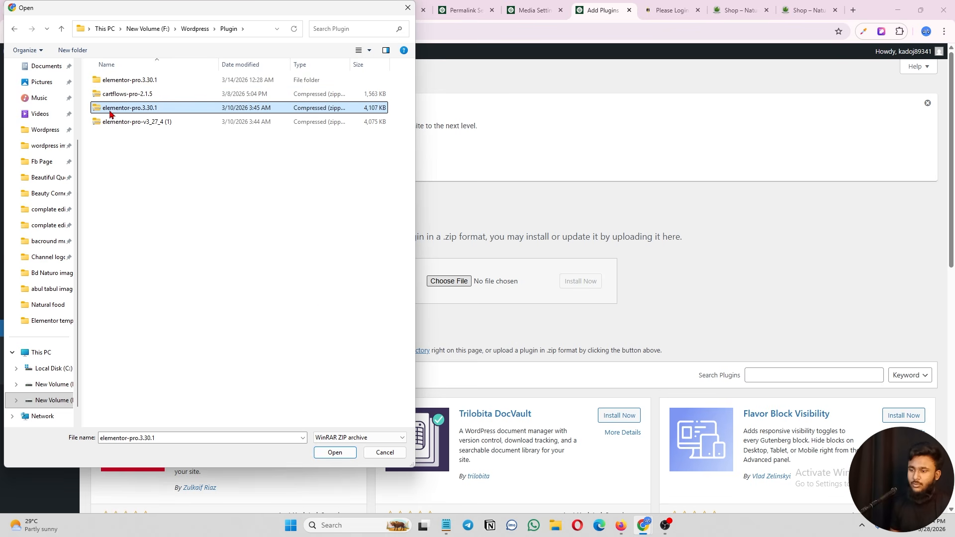
left_click(328, 454)
- Install the uploaded Elementor Pro plugin, activate it and check it in the installed plugins list
left_click(581, 282)
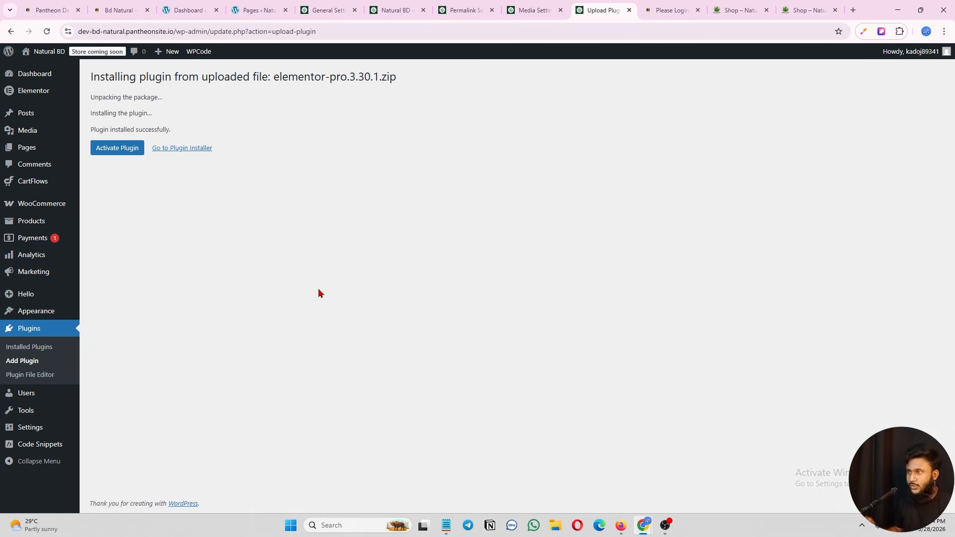
left_click(114, 157)
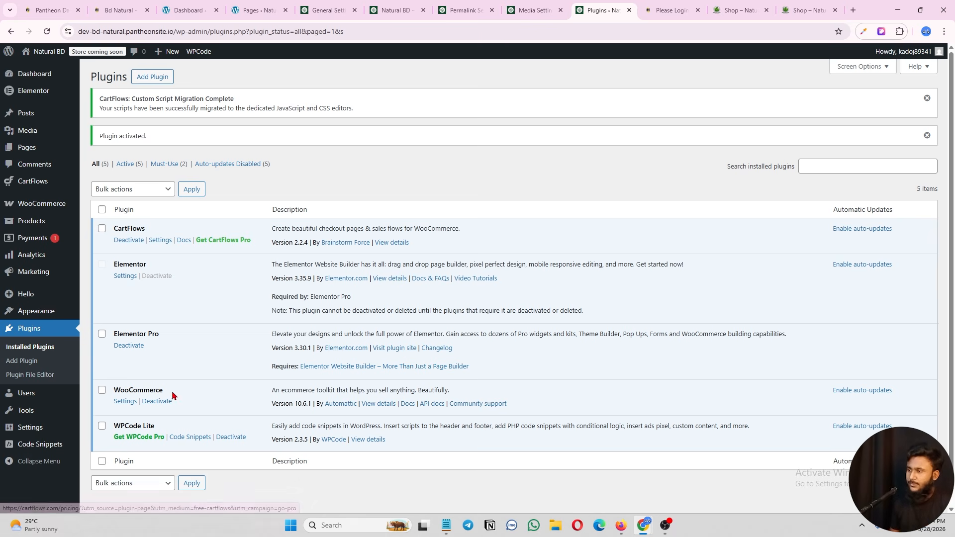
scroll(233, 418, "down", 1)
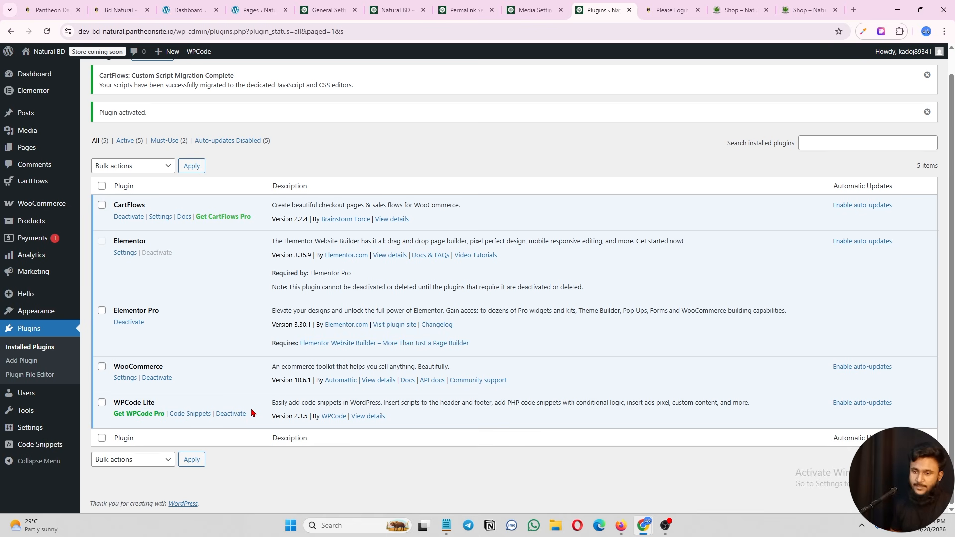
scroll(58, 486, "up", 1)
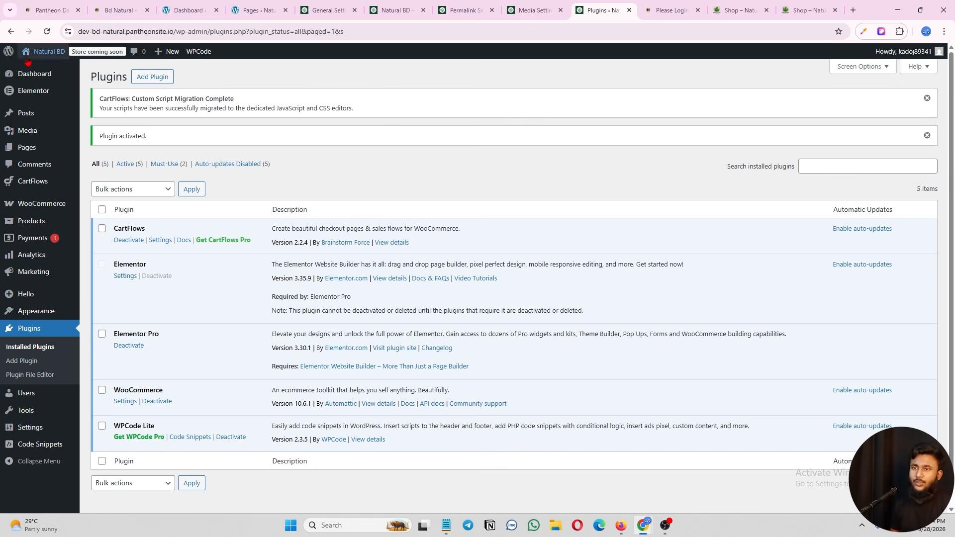
- Visit the Natural BD site's front page from the admin area and examine its default content
mouse_move(44, 51)
left_click(36, 71)
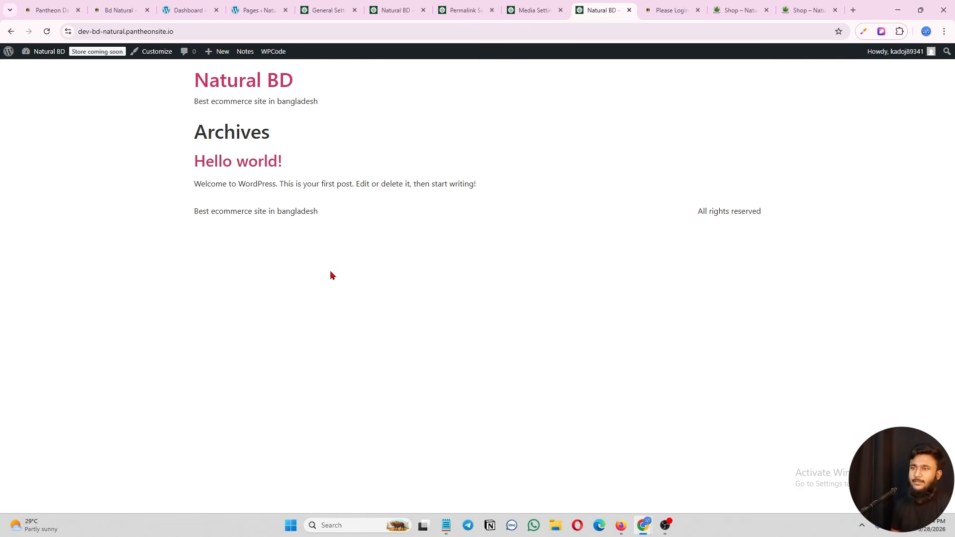
left_click_drag(192, 75, 468, 350)
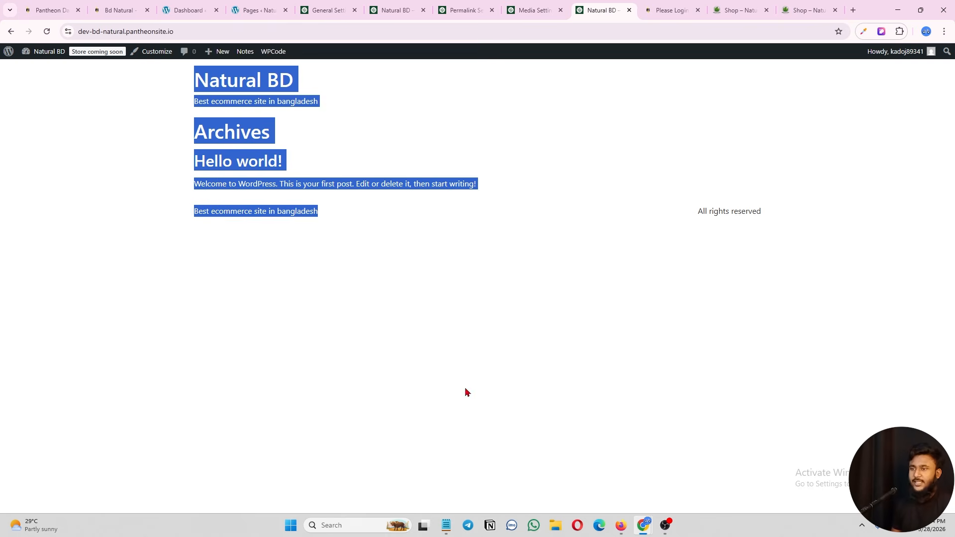
left_click(444, 281)
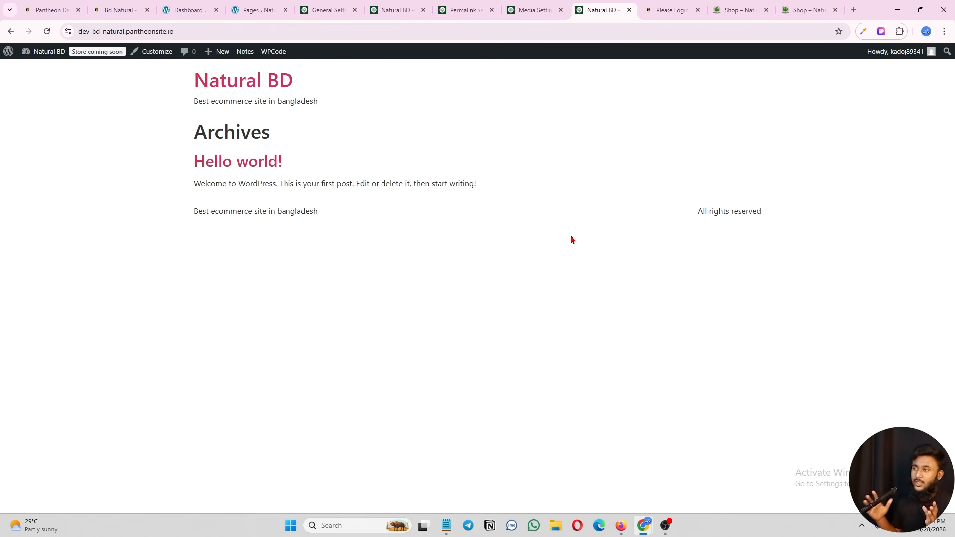
- Compare the Natural BD front page with the finished Natural Food shop's honey category and all-products pages
left_click(807, 10)
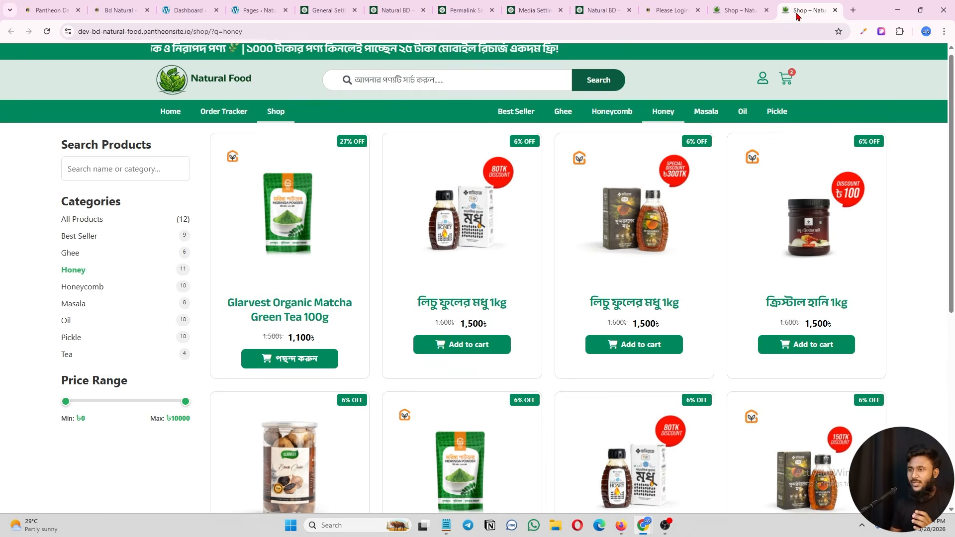
scroll(527, 412, "down", 10)
scroll(527, 412, "up", 7)
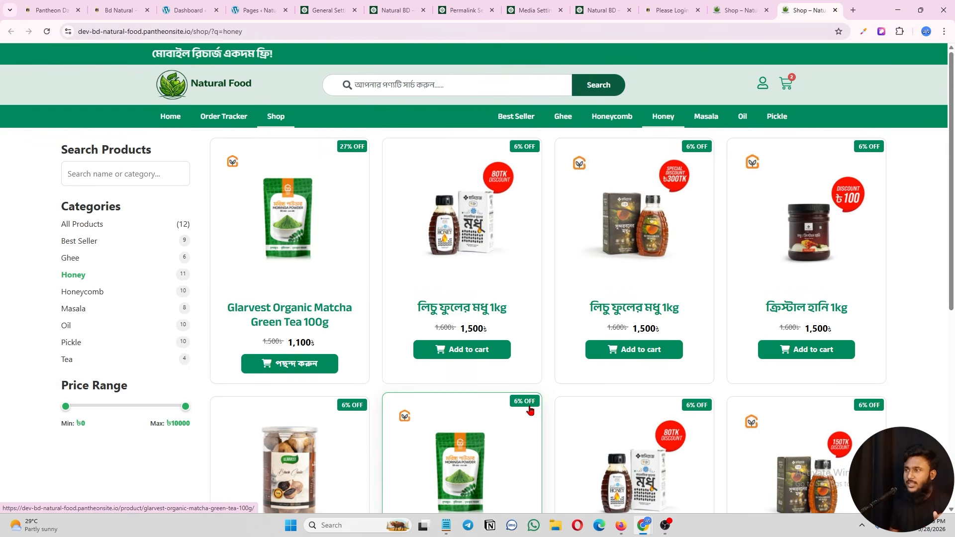
left_click(584, 16)
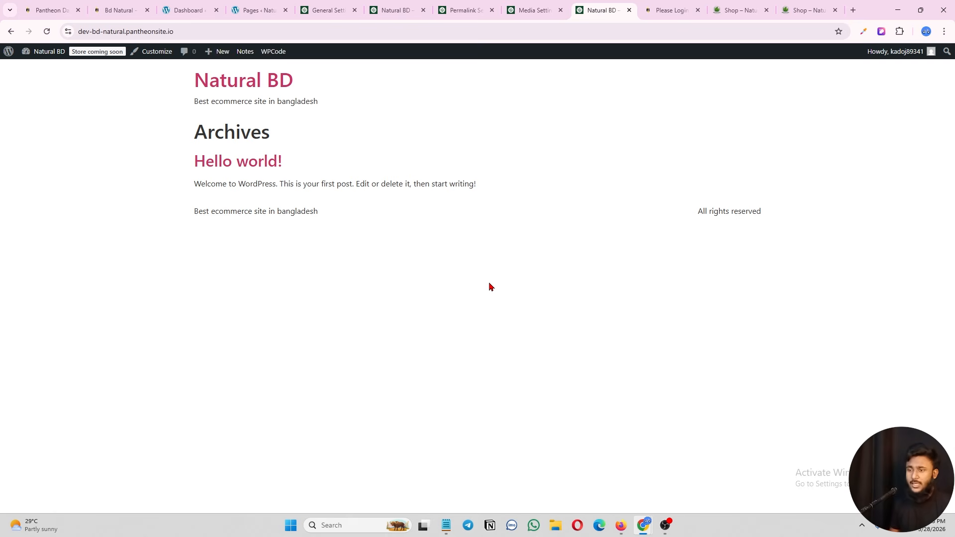
left_click_drag(346, 212, 193, 222)
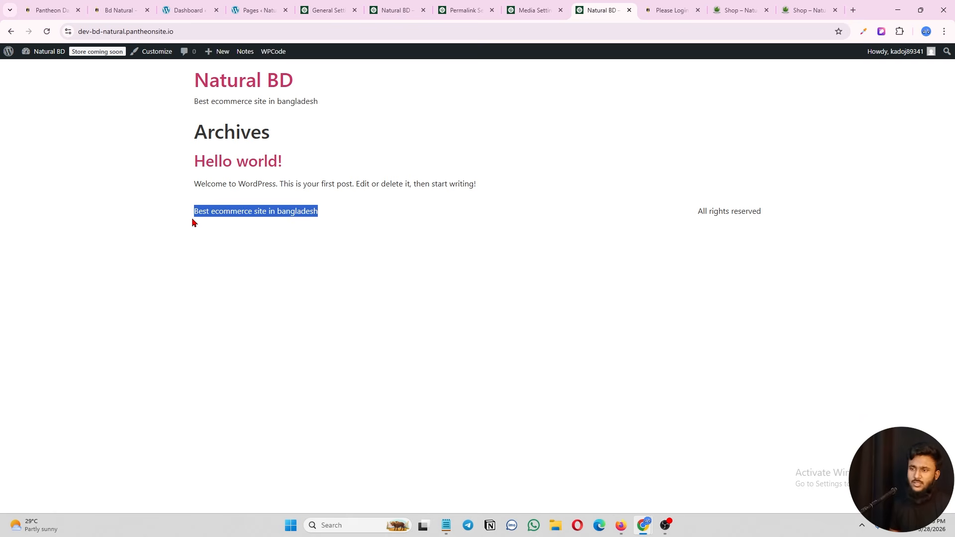
left_click(386, 225)
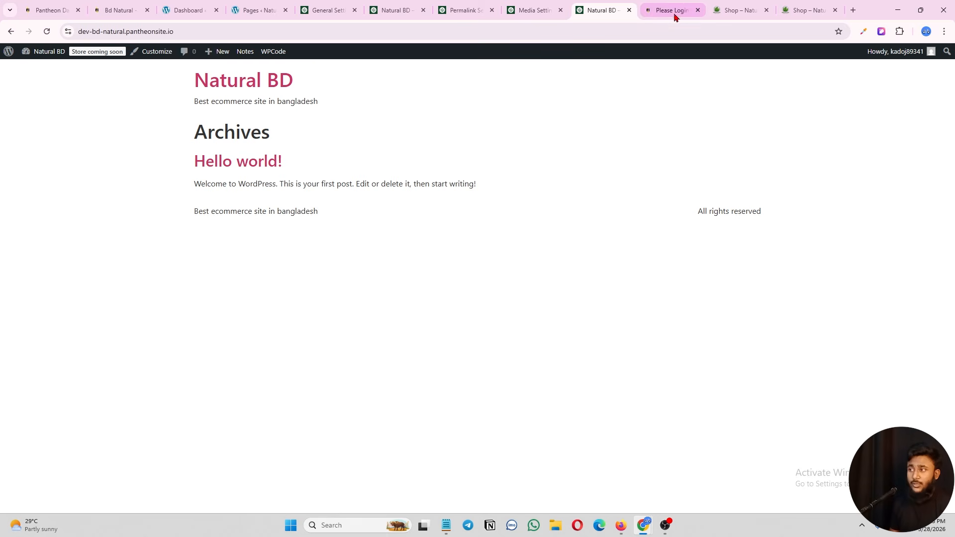
left_click(727, 10)
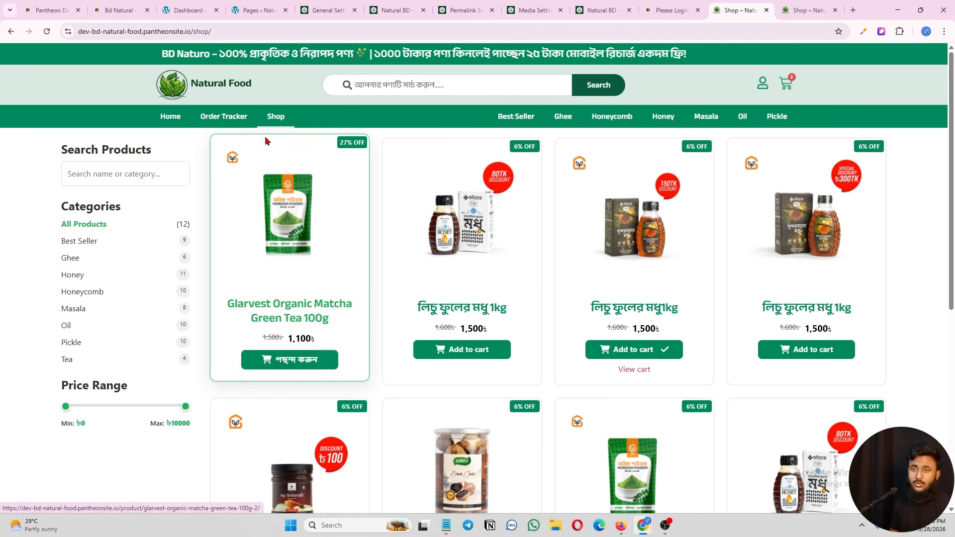